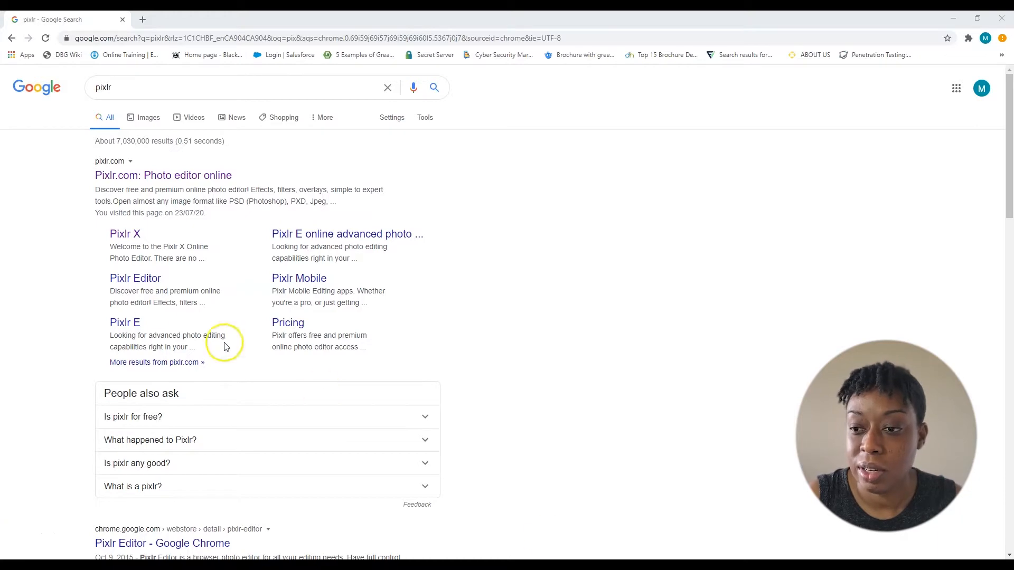
Step: Go to the Pixlr X editor from the search results and open the car image "unnamed" from Downloads
click(157, 181)
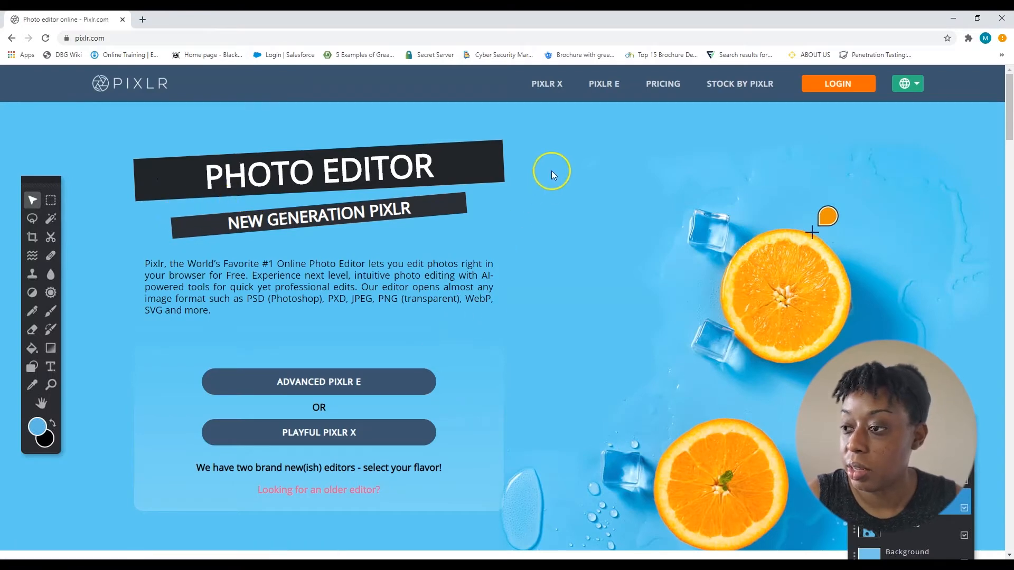
click(532, 93)
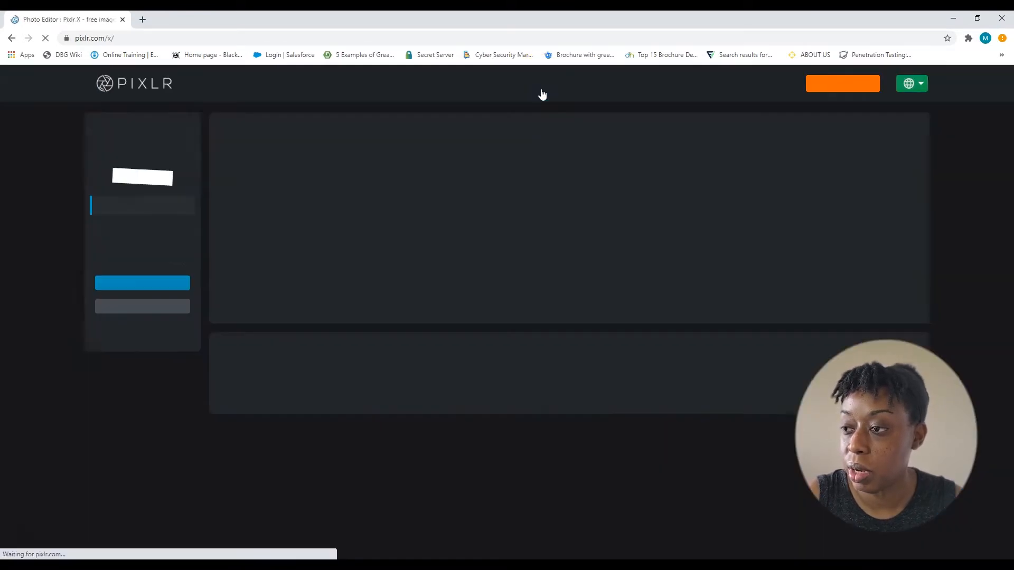
click(533, 91)
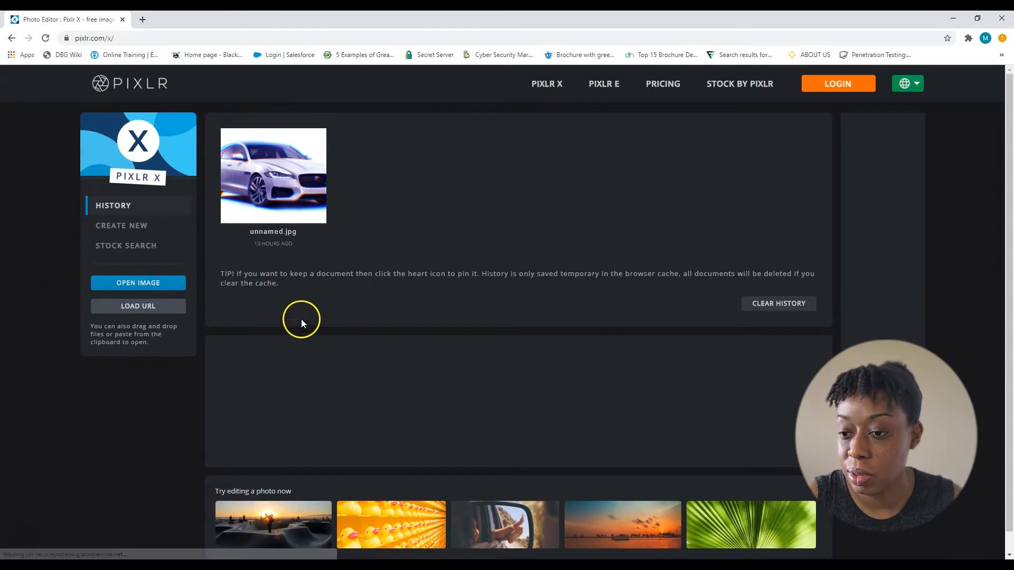
click(124, 285)
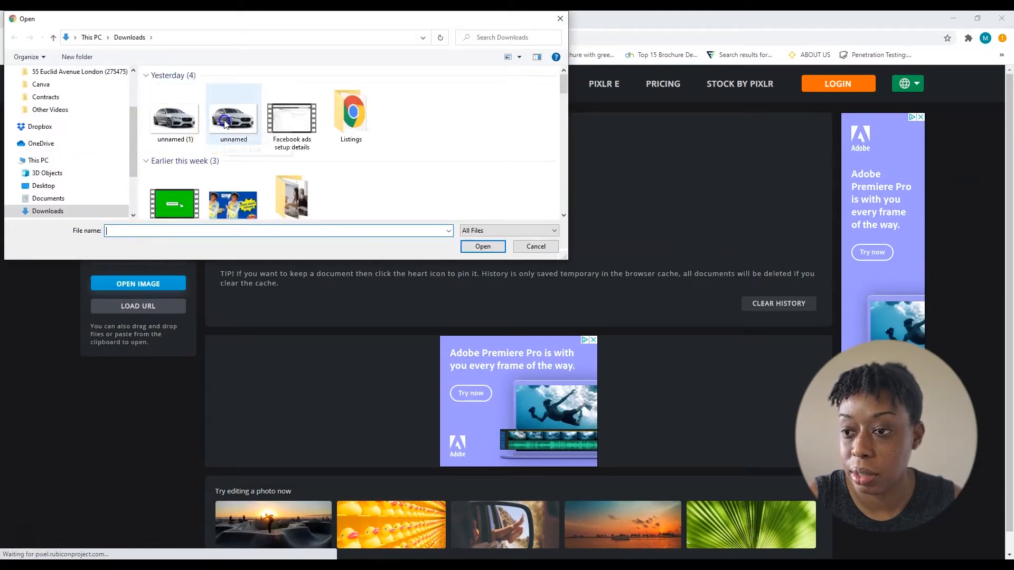
double_click(226, 123)
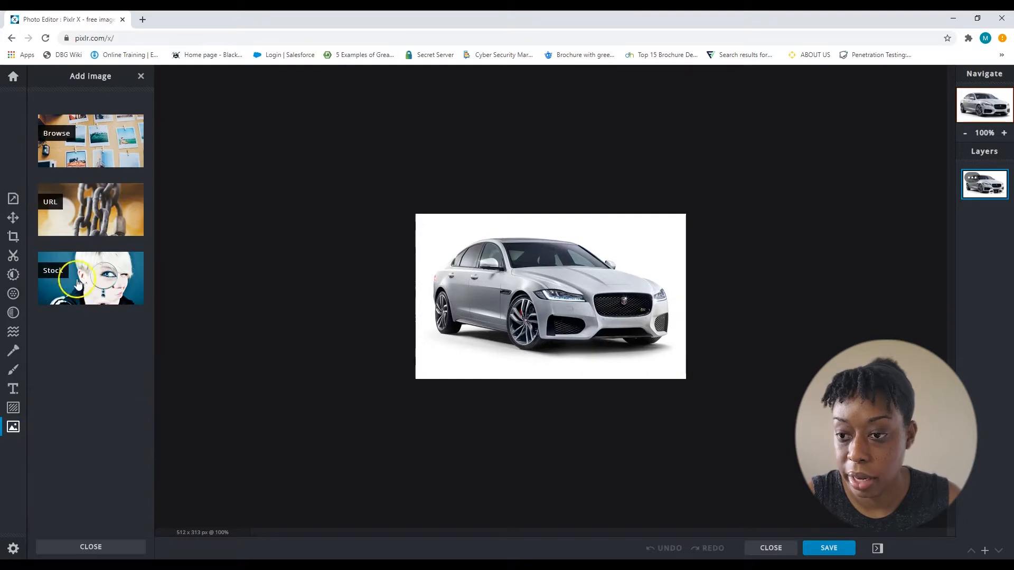
Step: Add the "brunch" image from Downloads to the current document as a layer
click(61, 137)
click(296, 90)
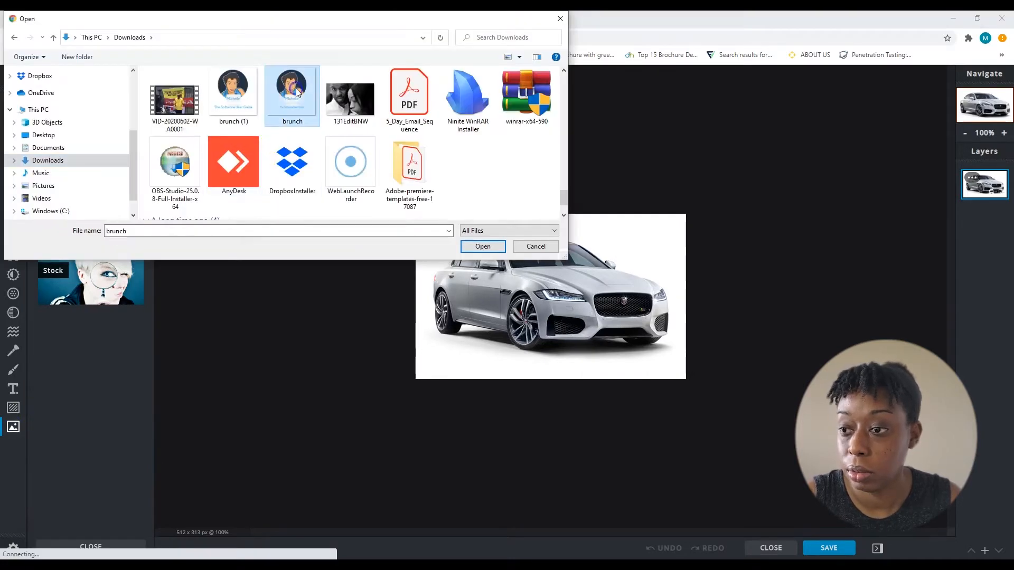
double_click(295, 92)
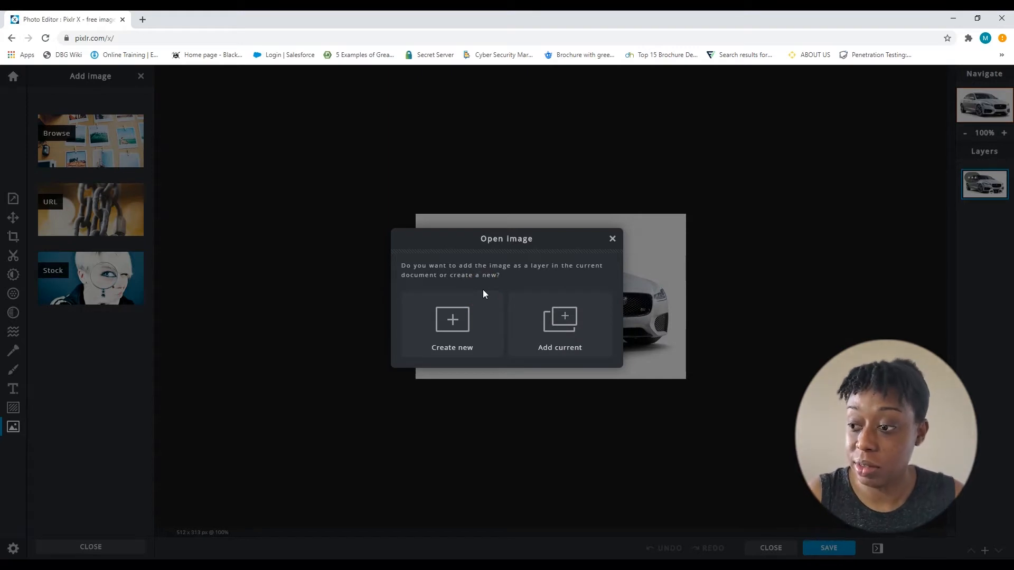
click(535, 322)
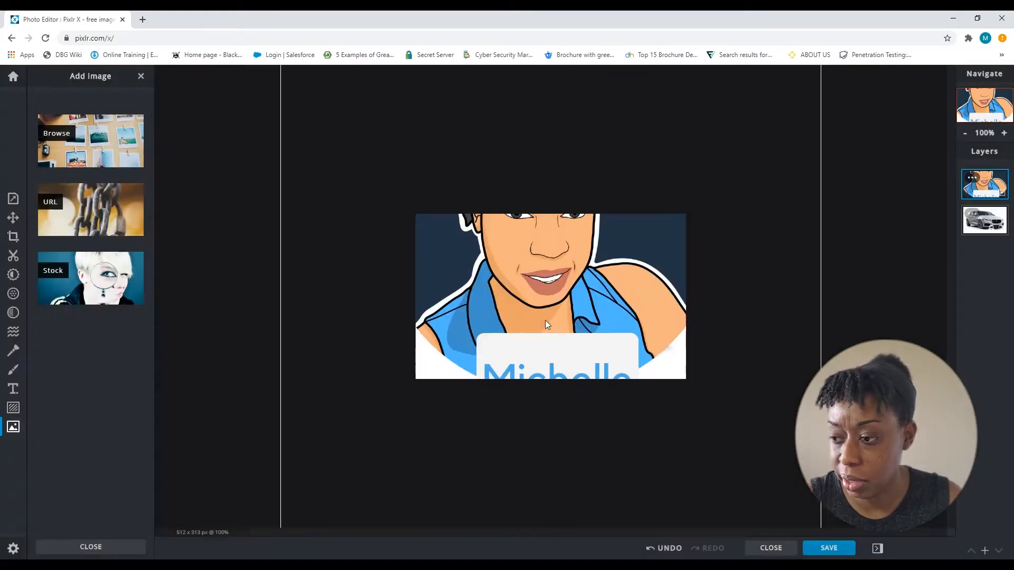
Step: Shrink the avatar logo layer to a small size and move it over the car photo's lower-left corner
drag(543, 319, 606, 342)
click(971, 188)
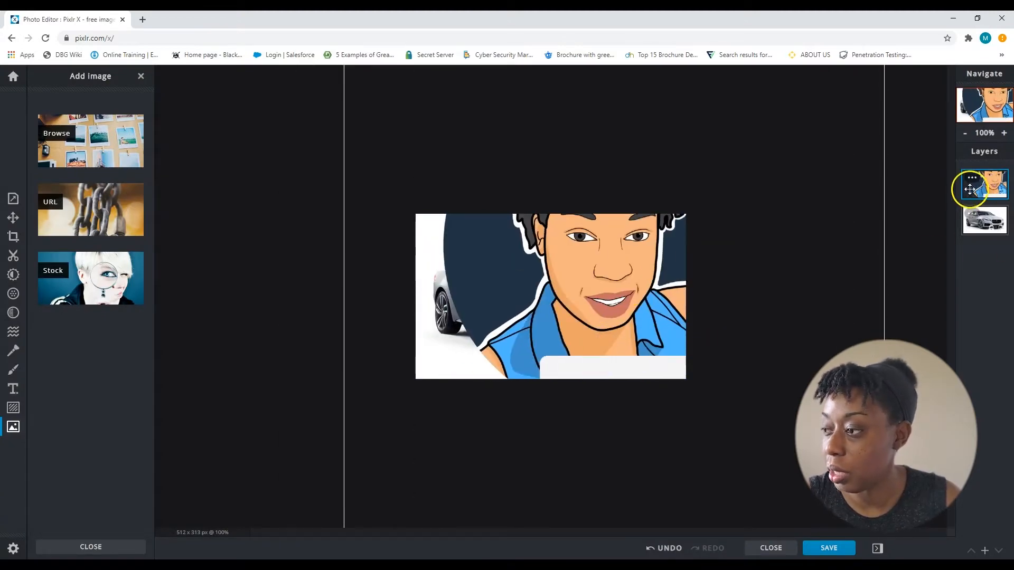
drag(526, 318, 491, 244)
drag(311, 514, 624, 331)
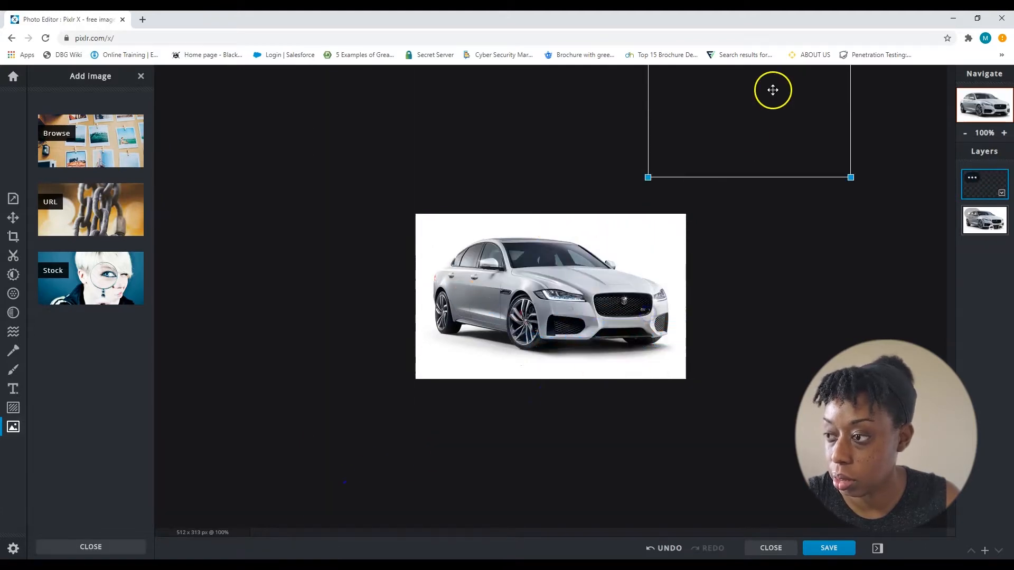
drag(772, 89, 636, 285)
drag(510, 370, 579, 304)
drag(634, 243, 483, 330)
drag(427, 392, 457, 353)
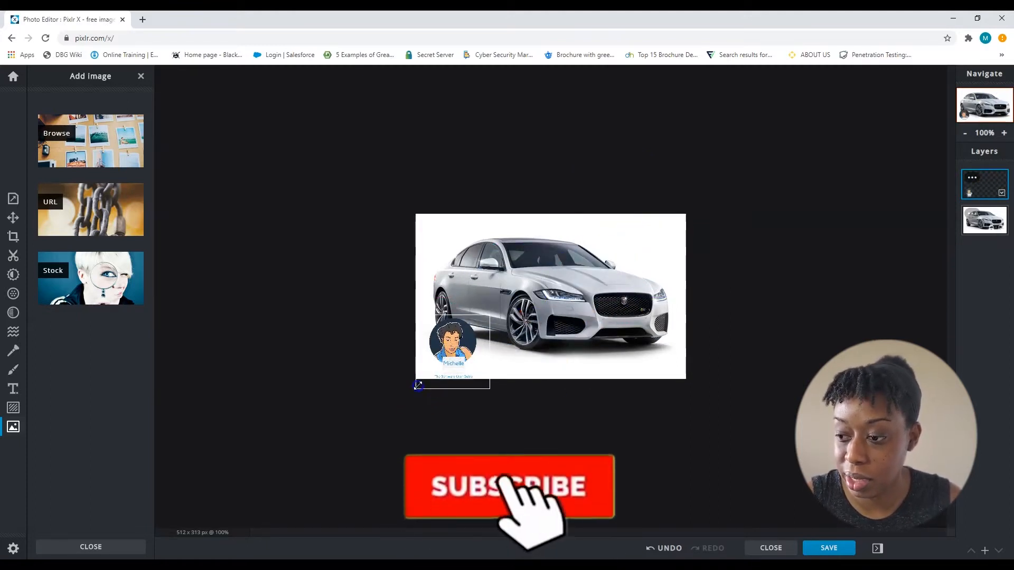
Step: Enlarge the avatar logo slightly and position it fully inside the photo's lower-left corner, over the car's rear wheel
drag(417, 391, 365, 440)
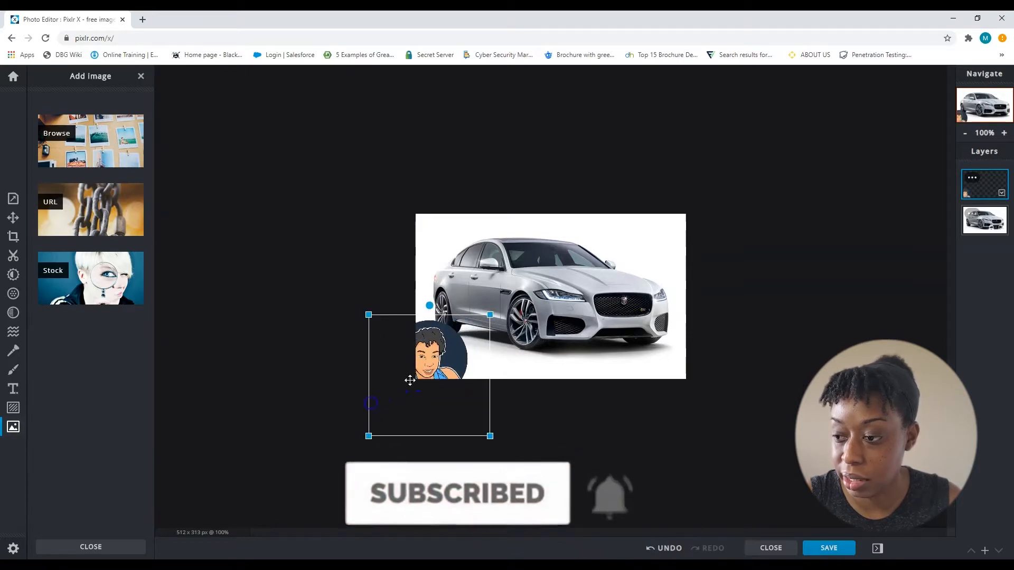
drag(446, 361, 480, 317)
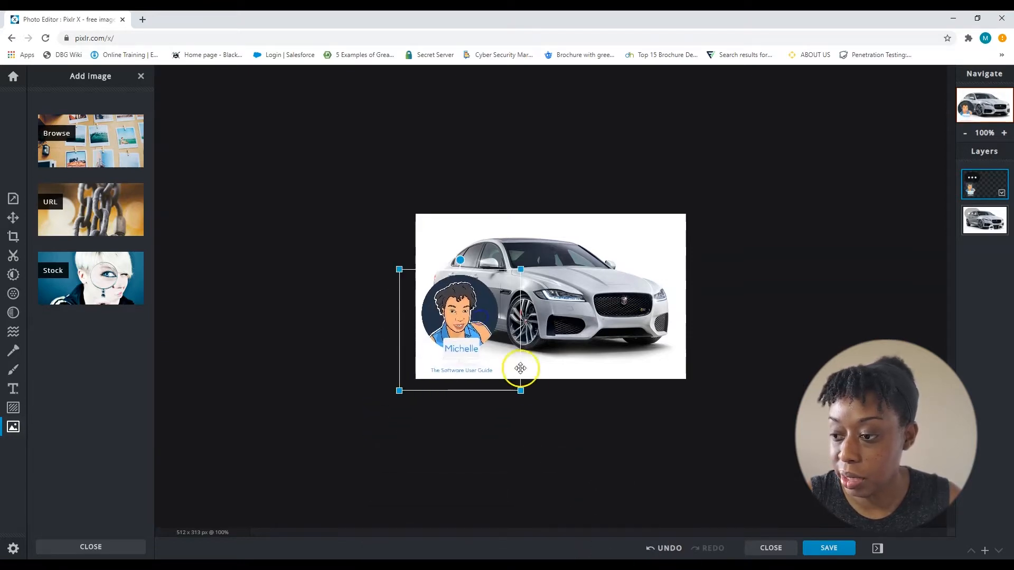
drag(518, 390, 503, 373)
drag(455, 306, 455, 317)
click(623, 362)
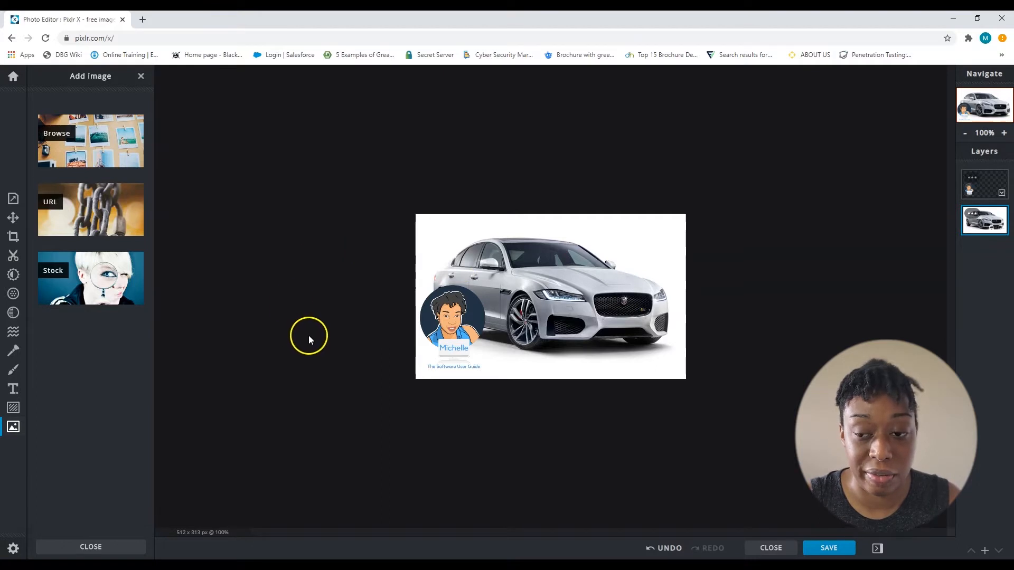
click(455, 327)
drag(455, 330, 461, 329)
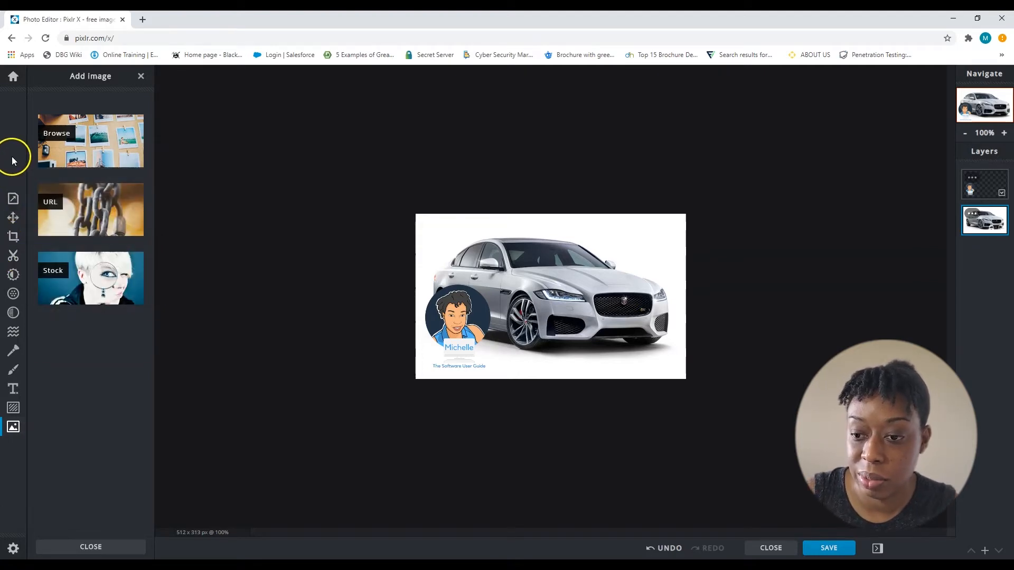
Step: Resize the whole image to a width of 3000 px with proportions constrained
click(13, 199)
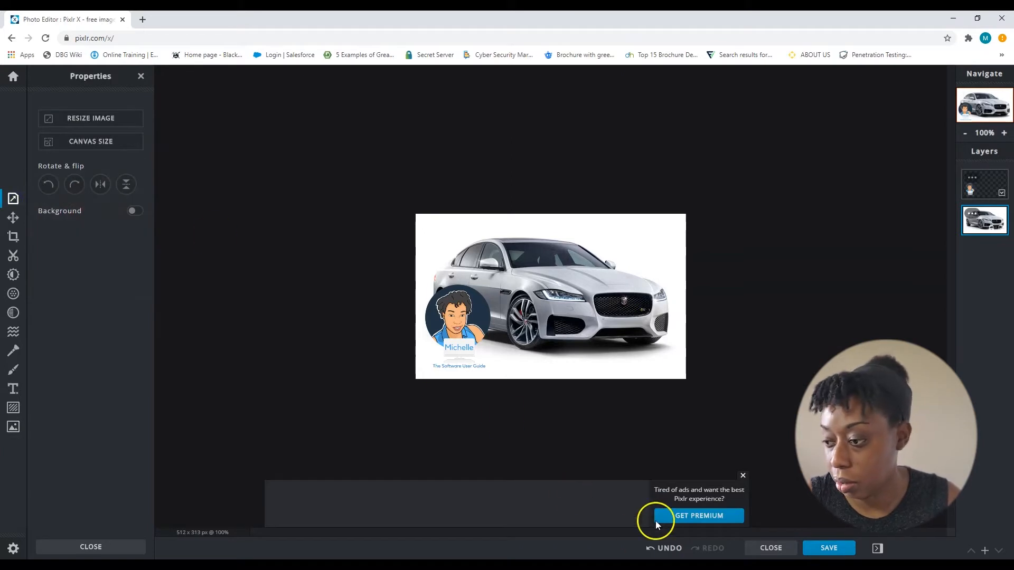
click(74, 123)
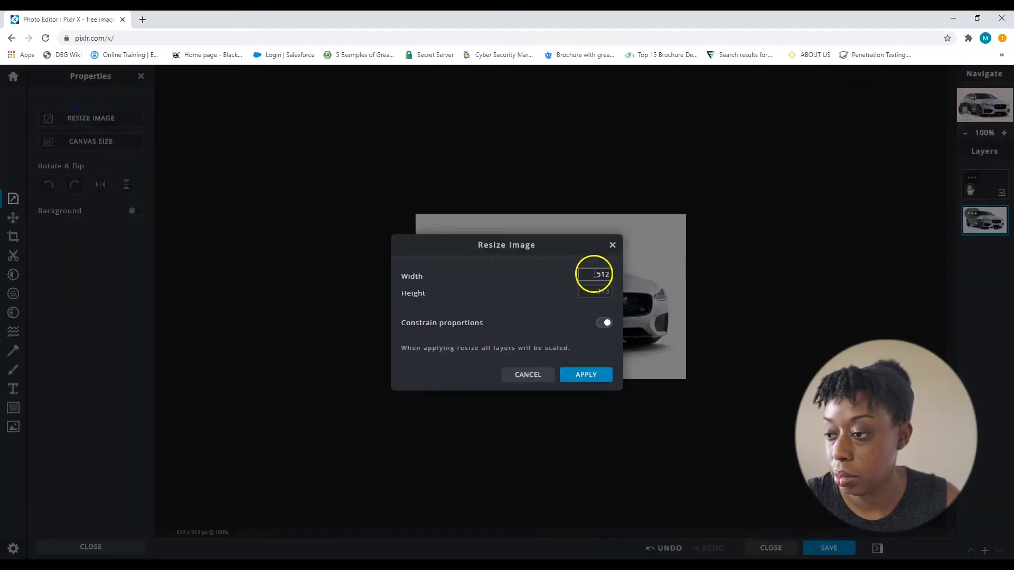
double_click(594, 274)
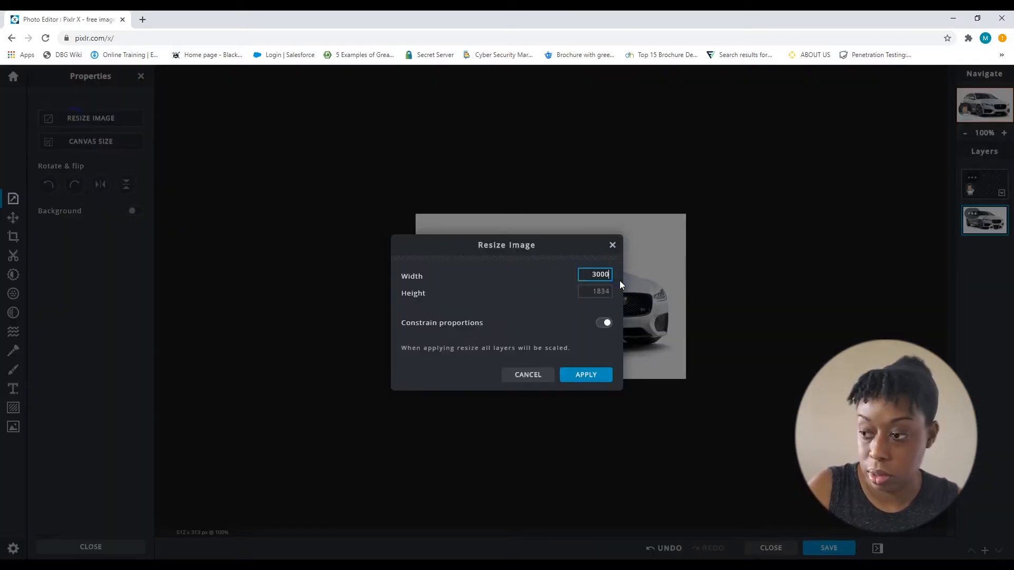
click(577, 372)
click(654, 375)
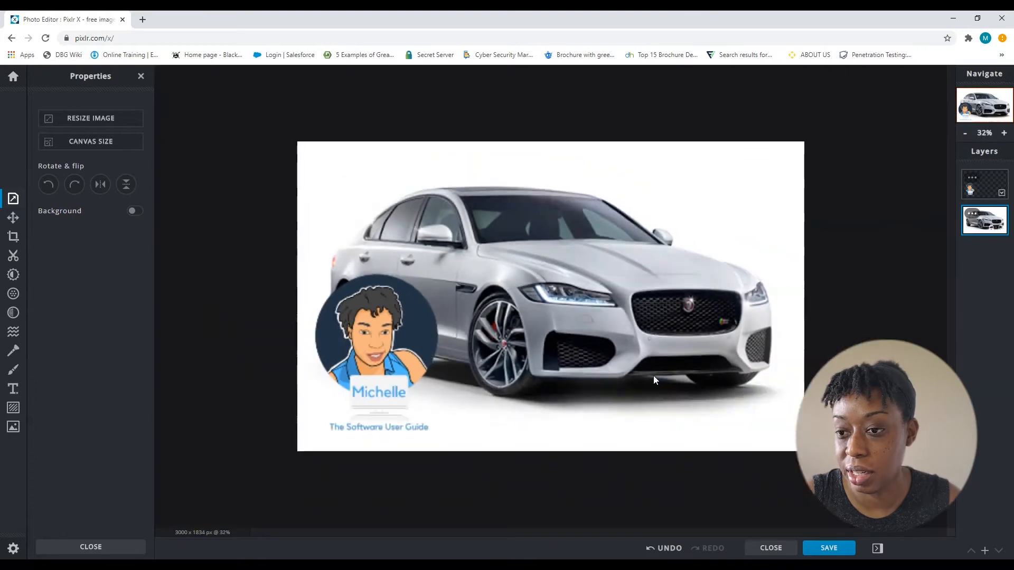
Step: Examine the image's save options, including file name, type, quality and dimensions, and close them without downloading
click(829, 548)
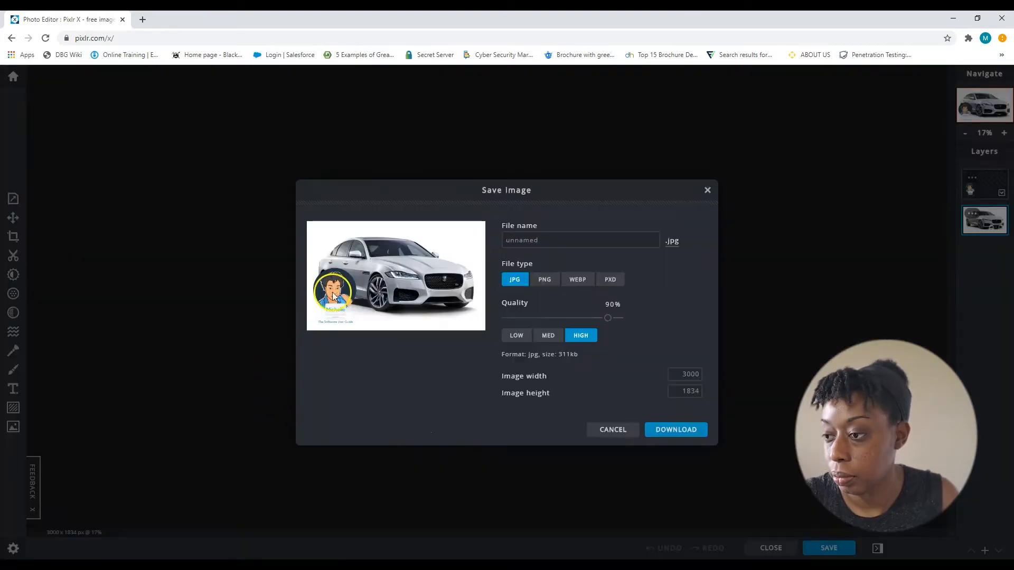
click(536, 242)
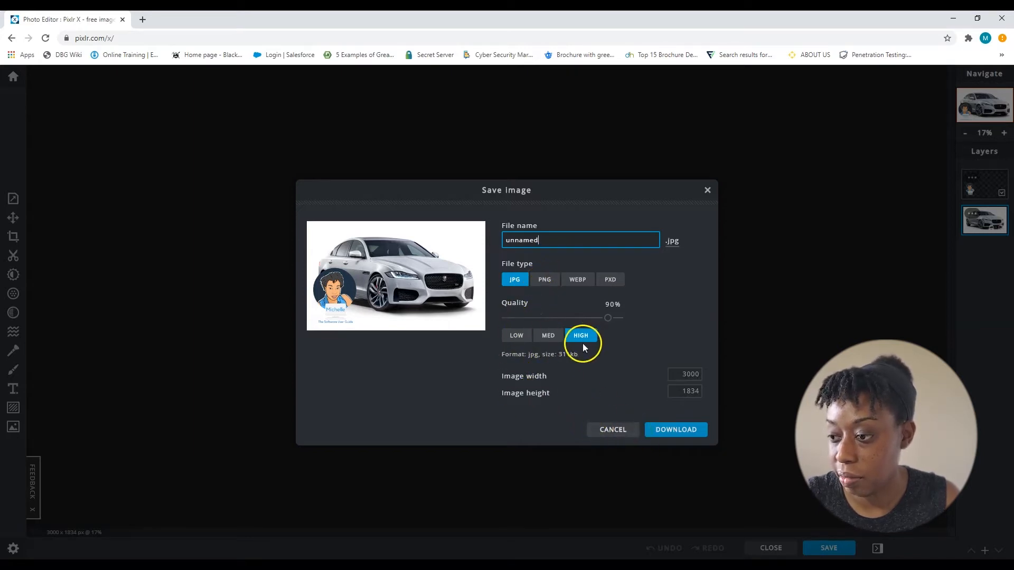
click(608, 431)
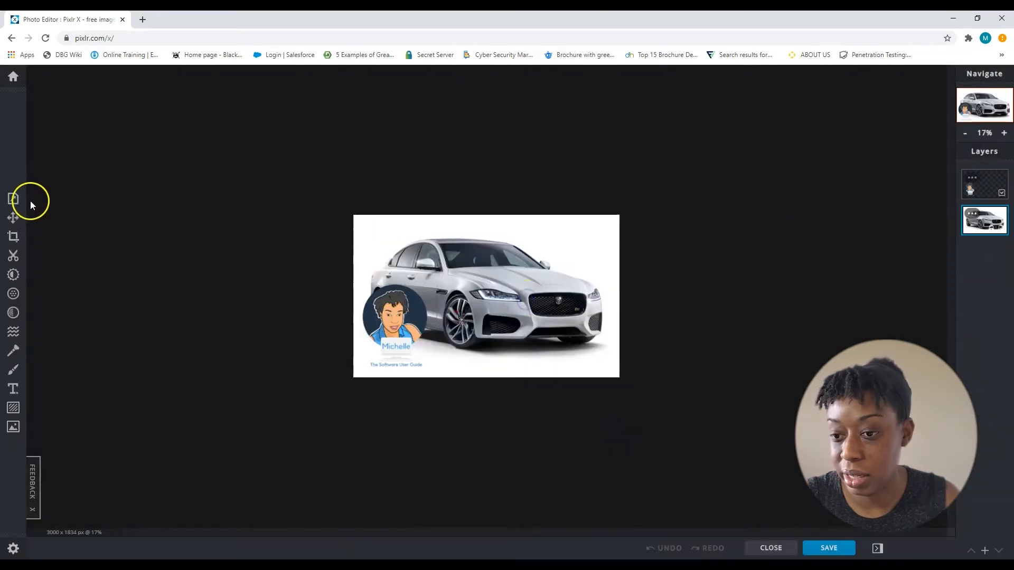
Step: Duplicate the car image layer with the Arrange tool
click(10, 224)
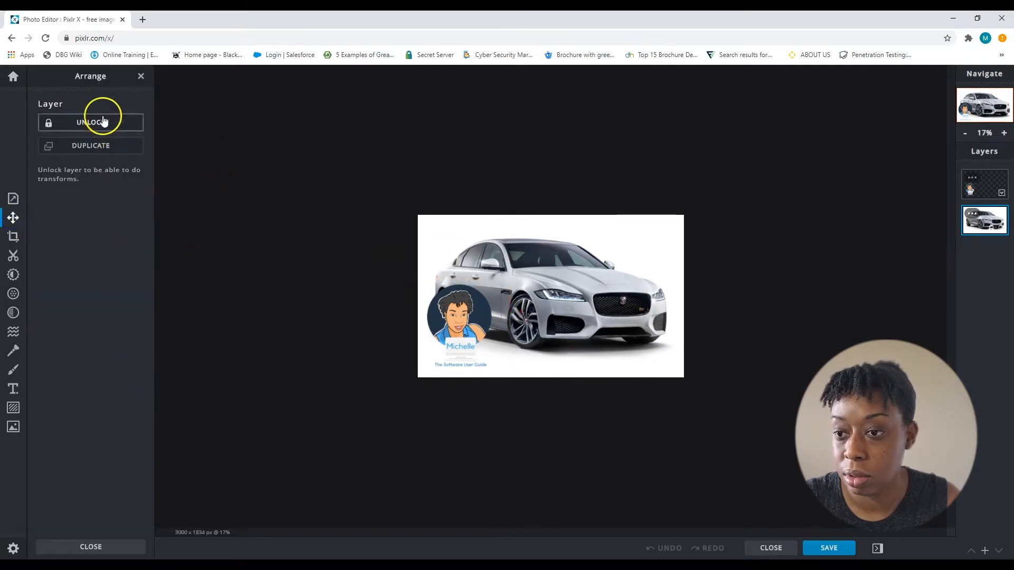
click(93, 150)
Step: Enlarge the avatar logo to about 1279 px square and place it near the photo's lower-left corner
click(498, 305)
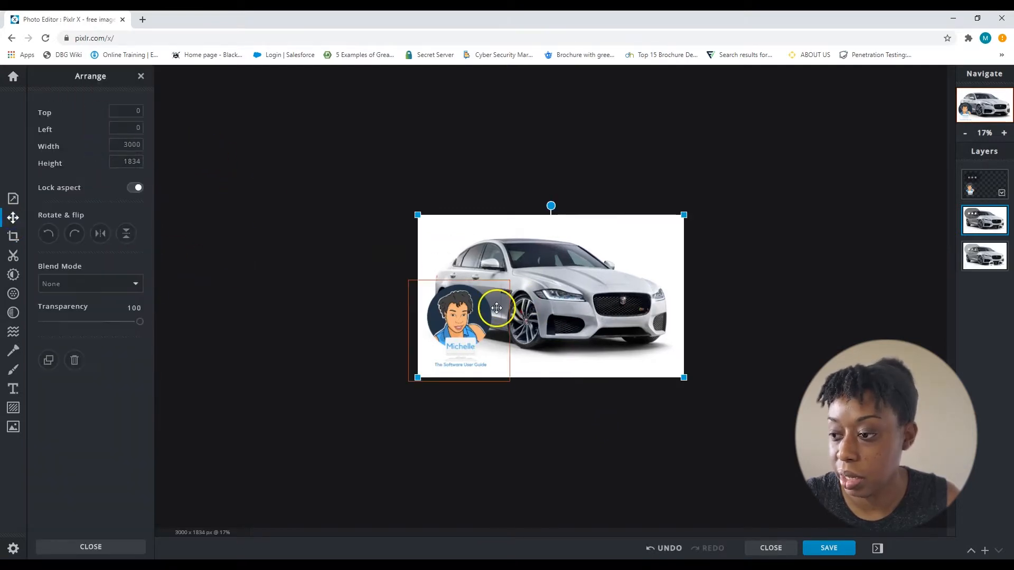
drag(485, 313, 588, 294)
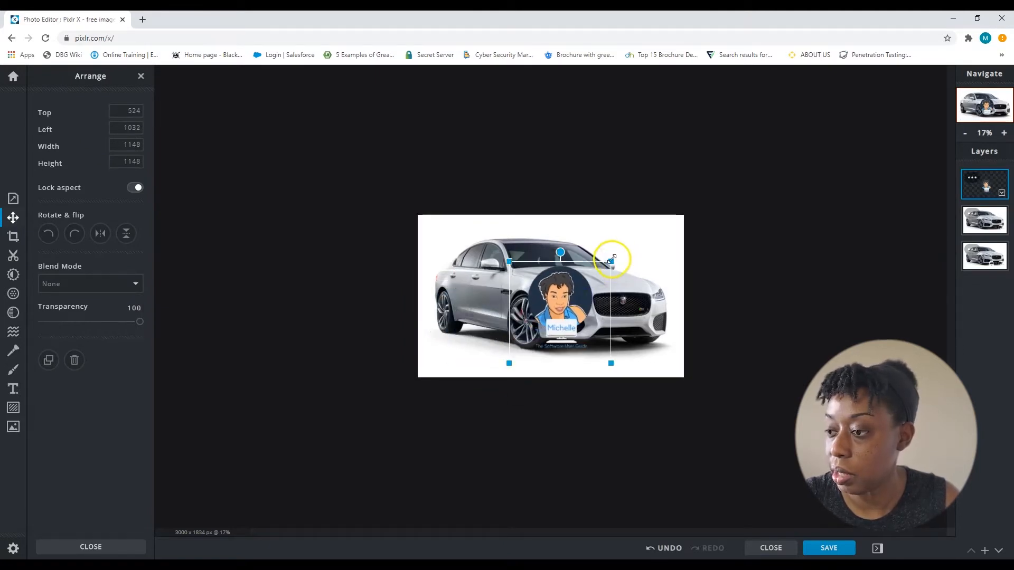
mouse_move(611, 259)
mouse_down()
mouse_move(525, 301)
mouse_move(657, 231)
mouse_move(571, 277)
mouse_move(618, 249)
mouse_up()
drag(581, 281, 491, 302)
mouse_move(414, 270)
mouse_down()
mouse_move(437, 285)
mouse_move(402, 250)
mouse_move(414, 269)
mouse_up()
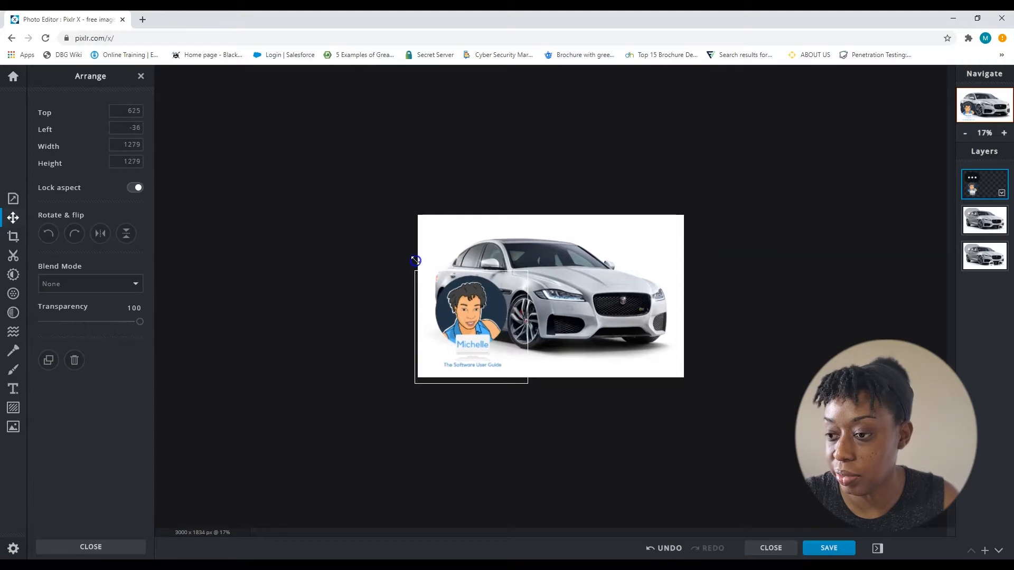
Step: Rotate the avatar logo layer left through four quarter turns
click(49, 233)
click(48, 233)
click(48, 233)
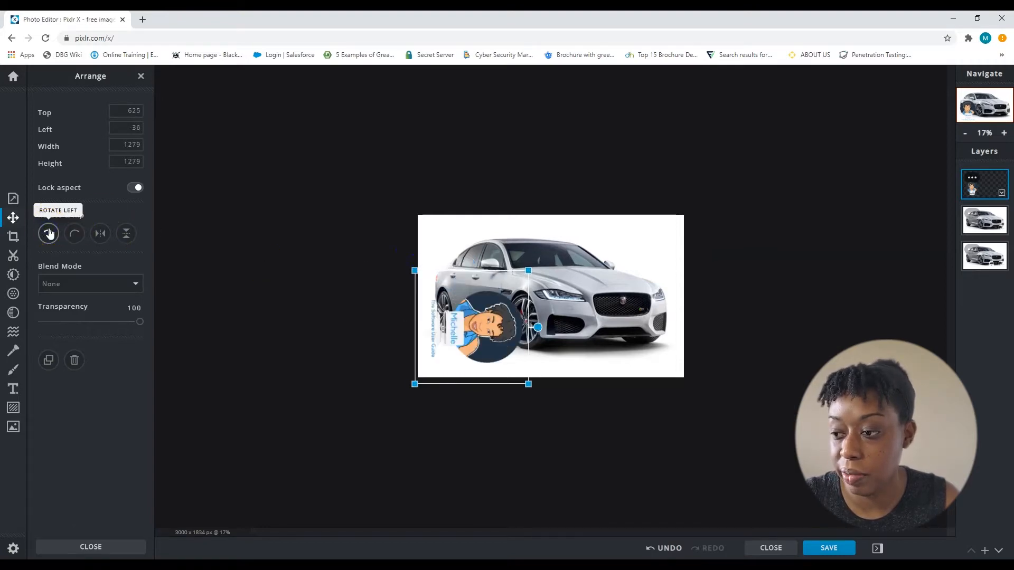
click(48, 233)
Step: Try the Lighten blend mode on the avatar logo, shrunk to about 525 by 668 px and moved over the car's rear door
click(86, 290)
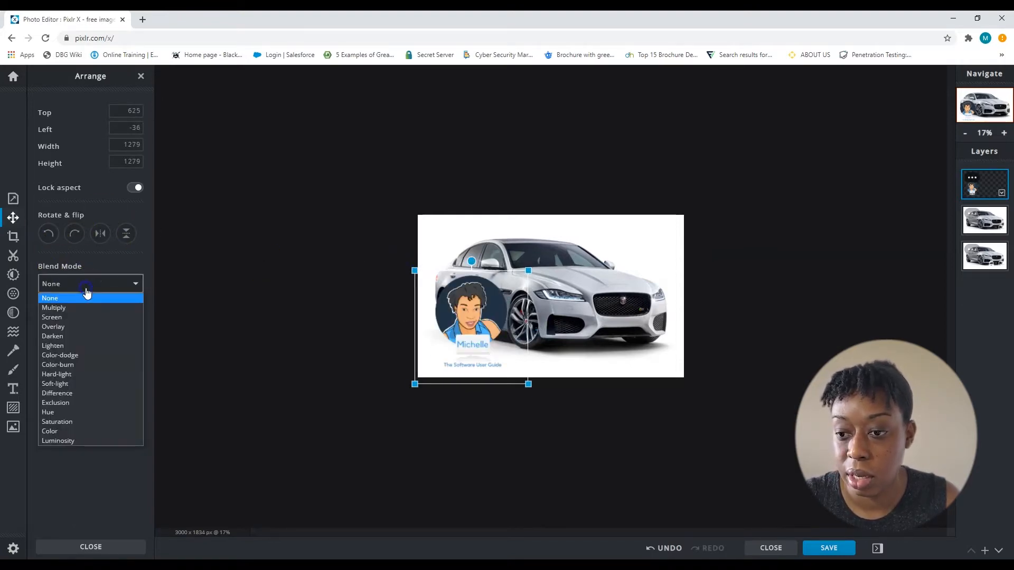
click(74, 307)
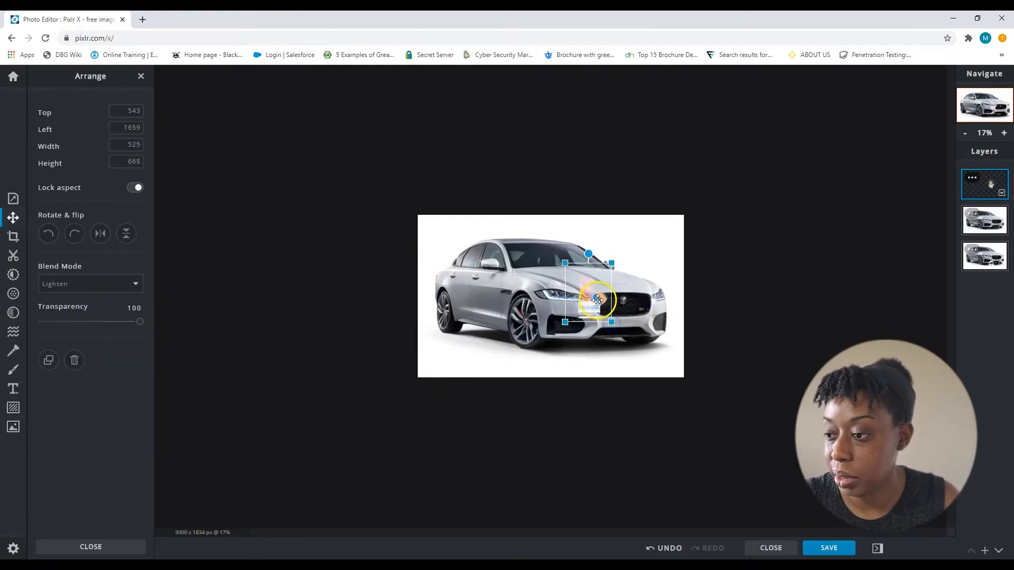
drag(601, 297, 480, 301)
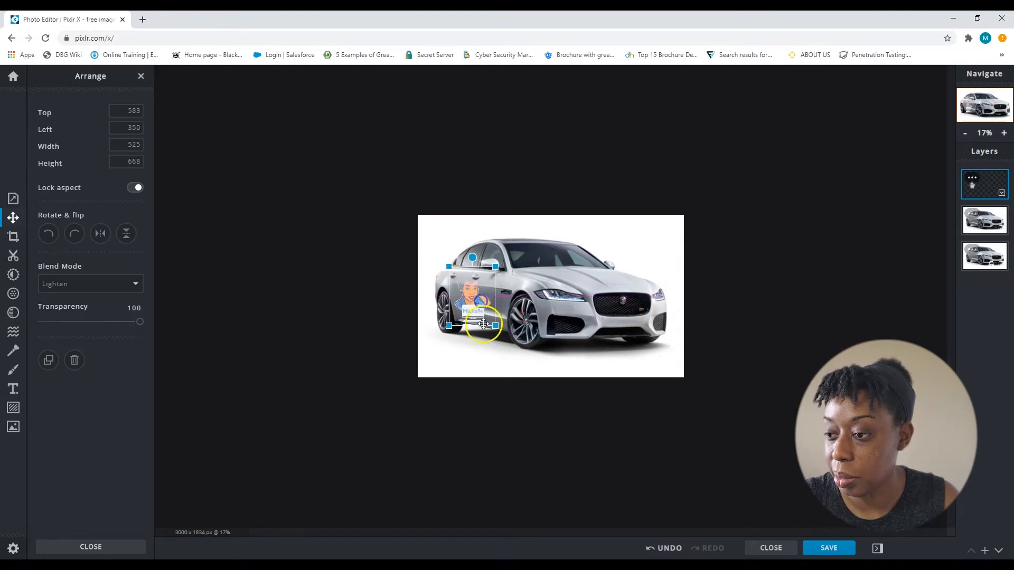
click(470, 352)
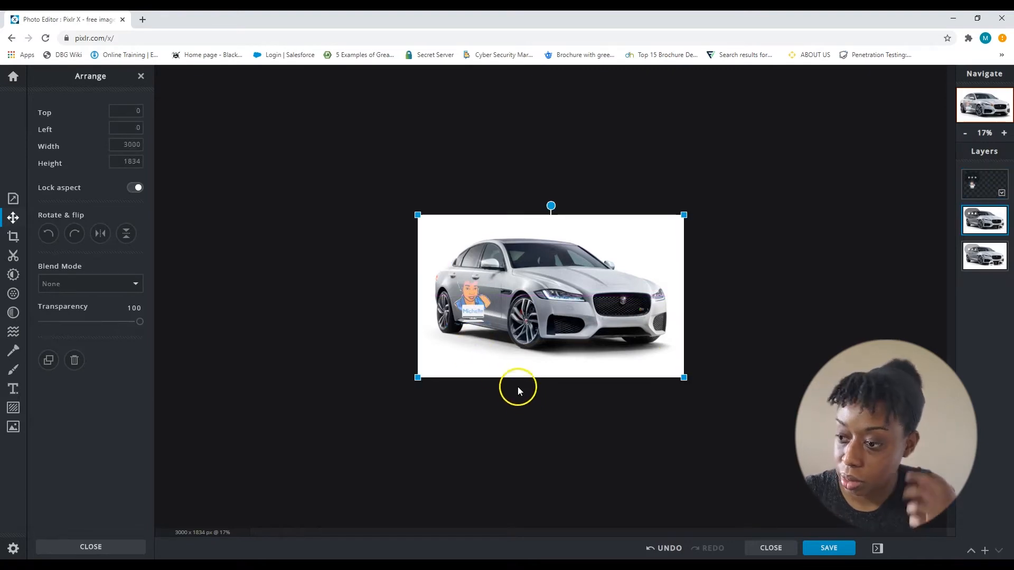
drag(475, 314, 473, 338)
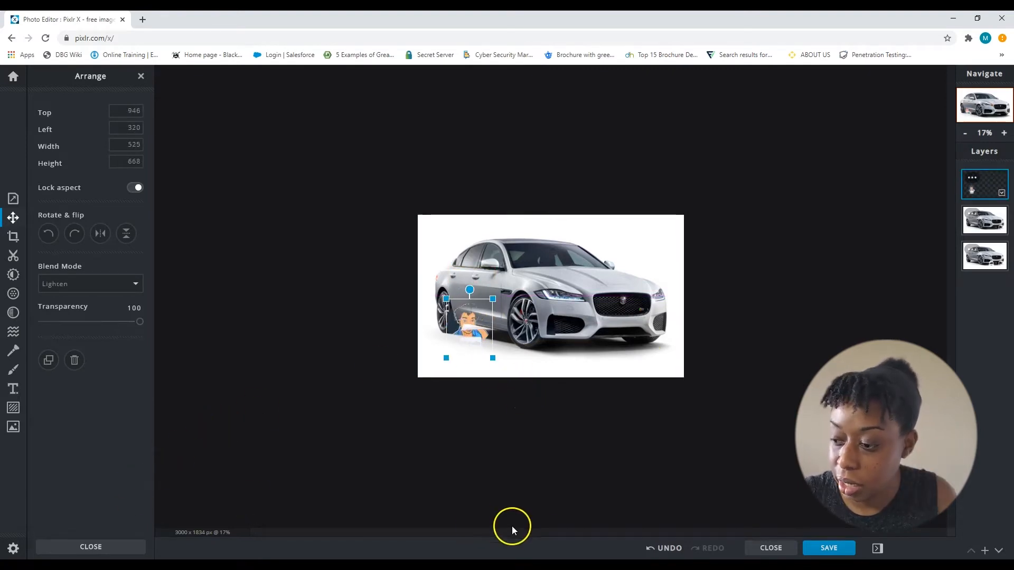
Step: Undo the avatar logo's recent moves, resizing and Lighten blend mode, and leave its transparency at 100
click(666, 549)
click(666, 548)
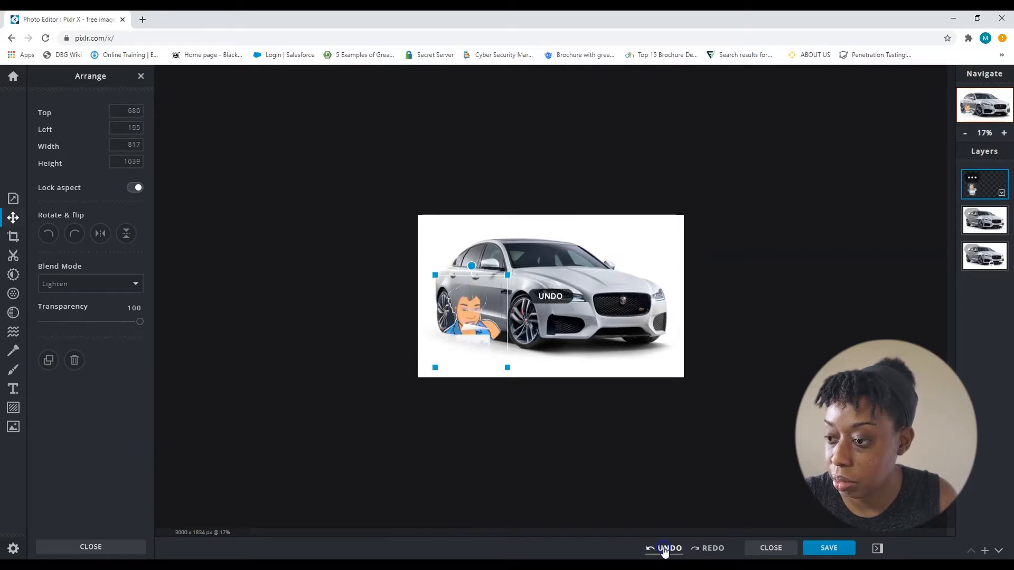
click(666, 549)
click(666, 549)
click(666, 548)
mouse_move(140, 321)
mouse_down()
mouse_move(50, 323)
mouse_move(69, 333)
mouse_move(125, 321)
mouse_move(154, 328)
mouse_up()
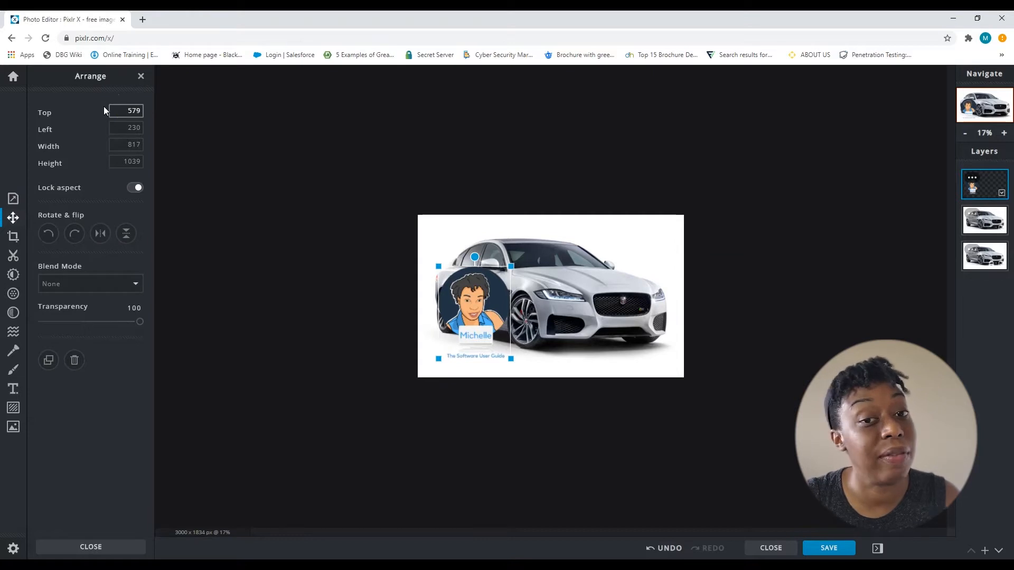
Step: Leave Crop for the Cutout tool and hide the avatar logo layer so the car photo can be cut out
click(13, 238)
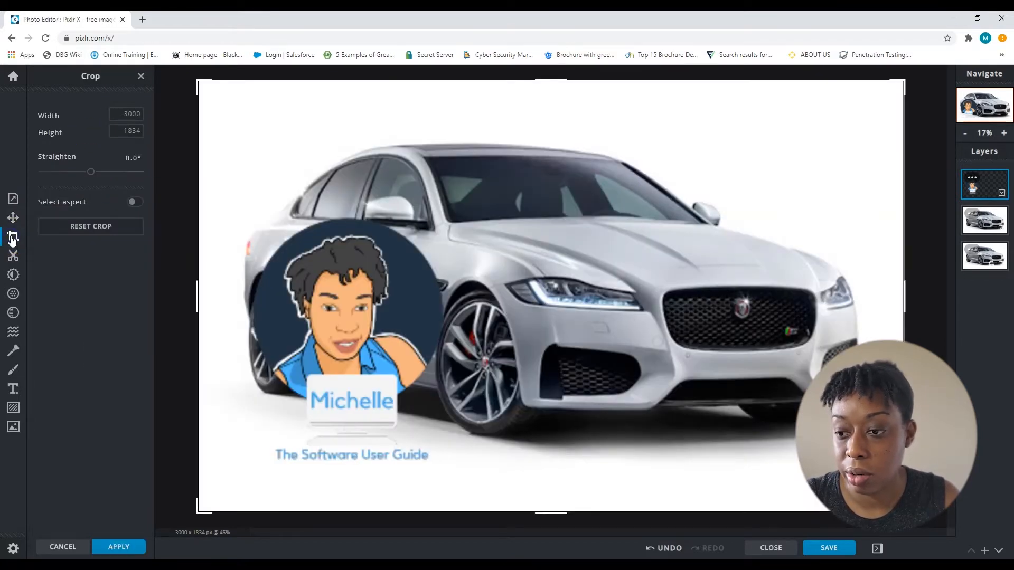
click(14, 257)
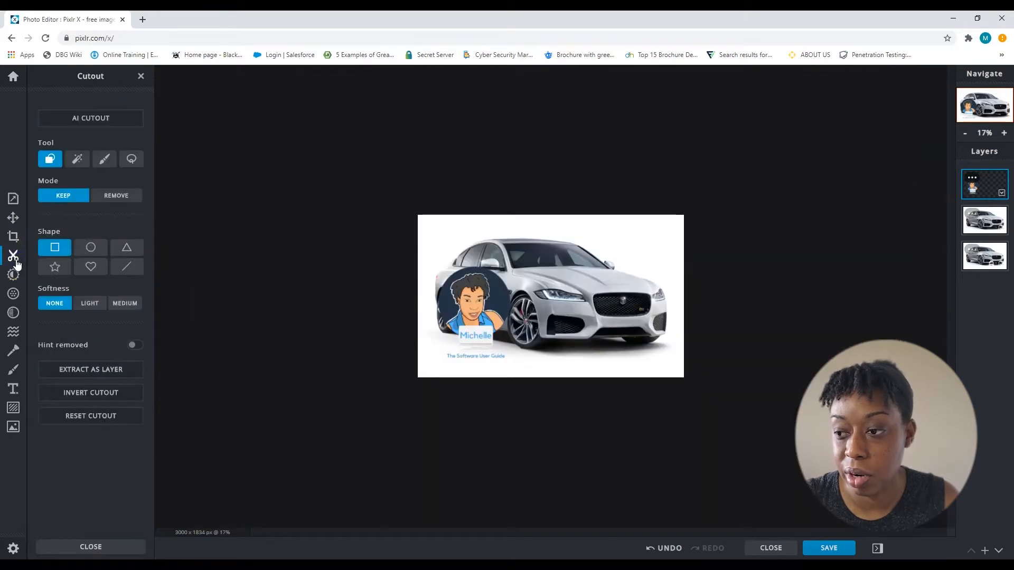
click(73, 157)
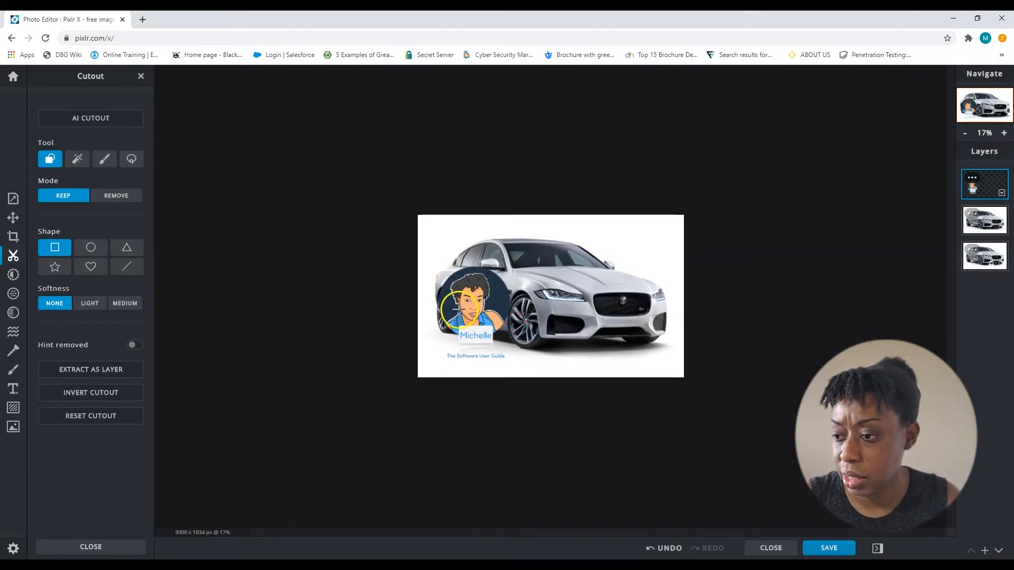
click(1000, 192)
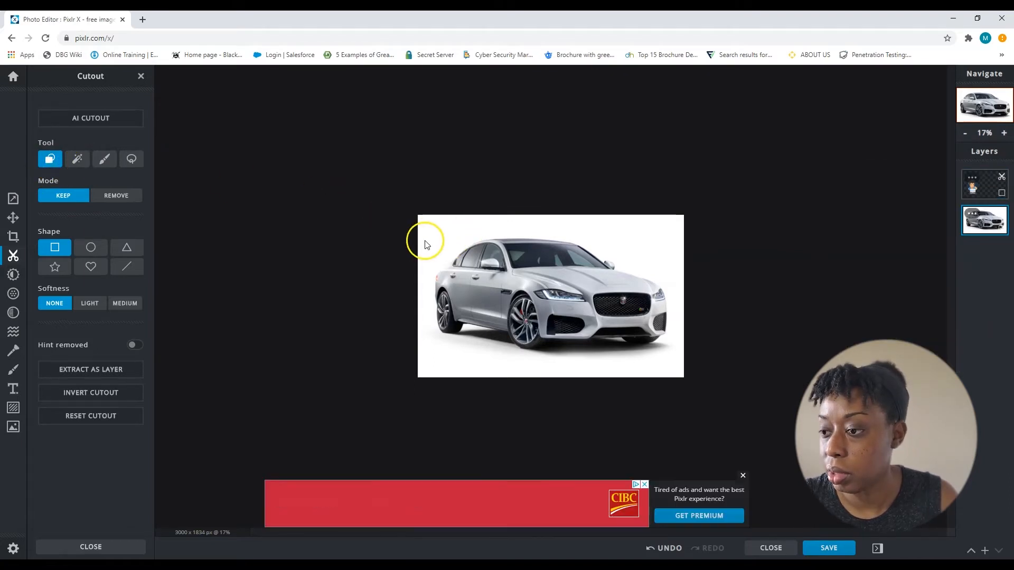
Step: Try a rectangular Shape Cutout in Keep mode tightly around the car, and reset the cutout
click(439, 231)
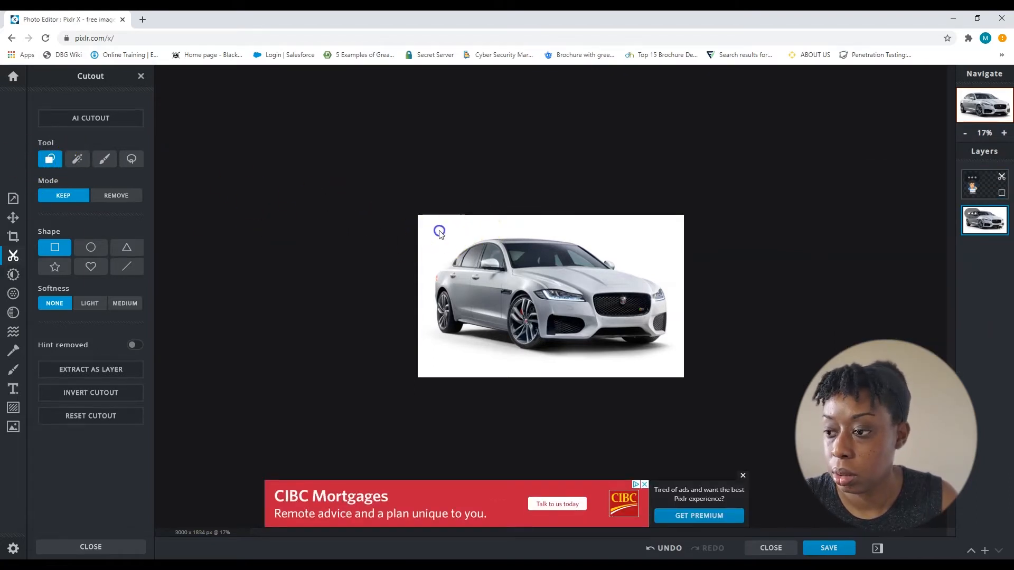
drag(439, 232, 670, 361)
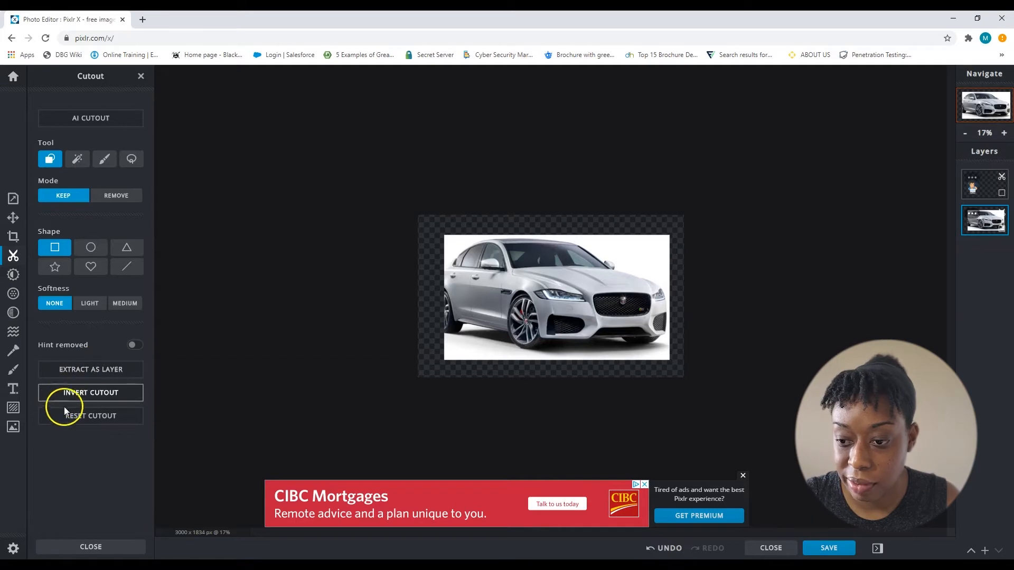
click(71, 419)
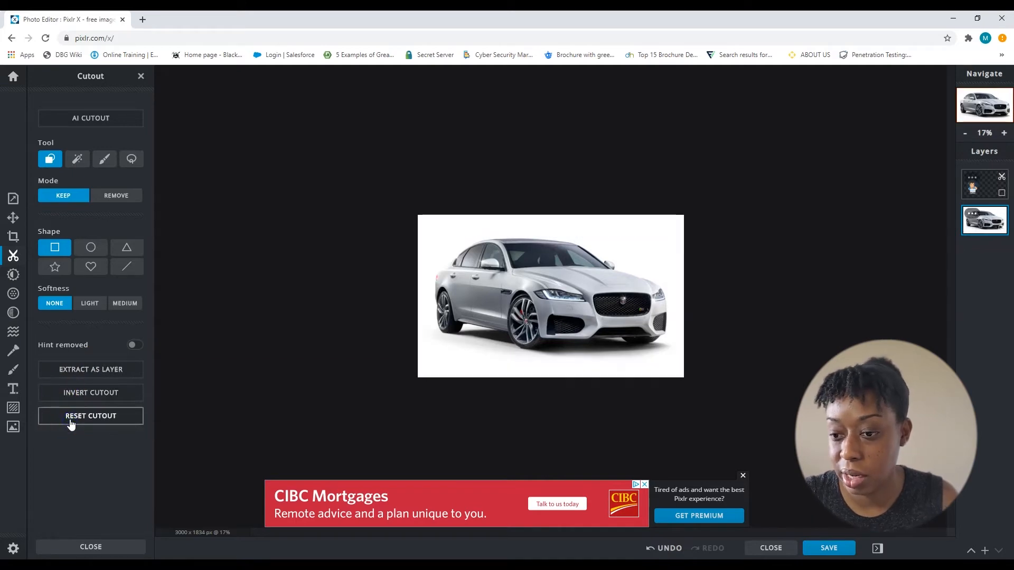
Step: Try a larger rectangular Keep cutout around the car, invert it and invert it back, and reset the cutout
click(73, 359)
click(73, 394)
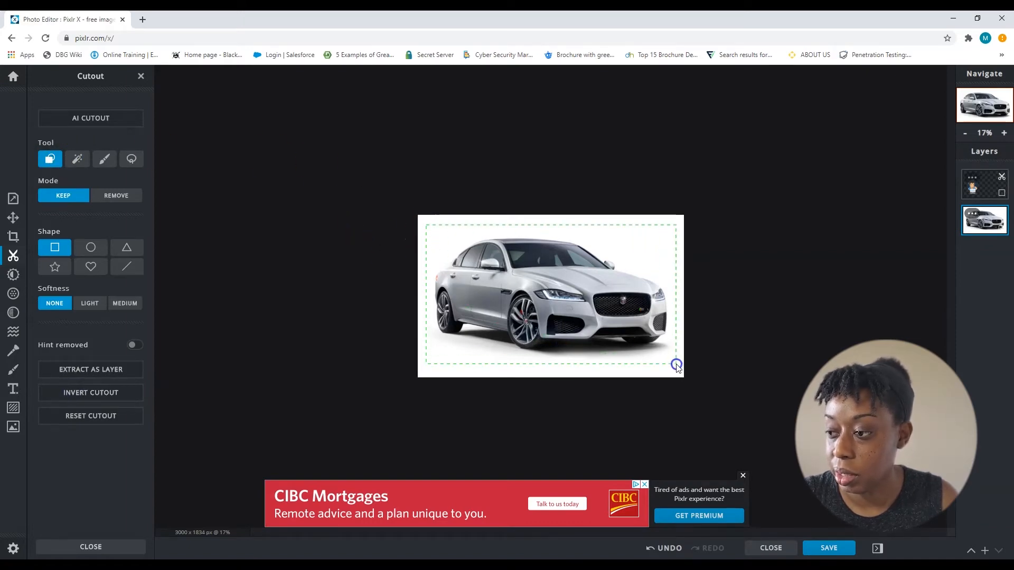
drag(677, 365, 677, 366)
click(188, 348)
click(106, 390)
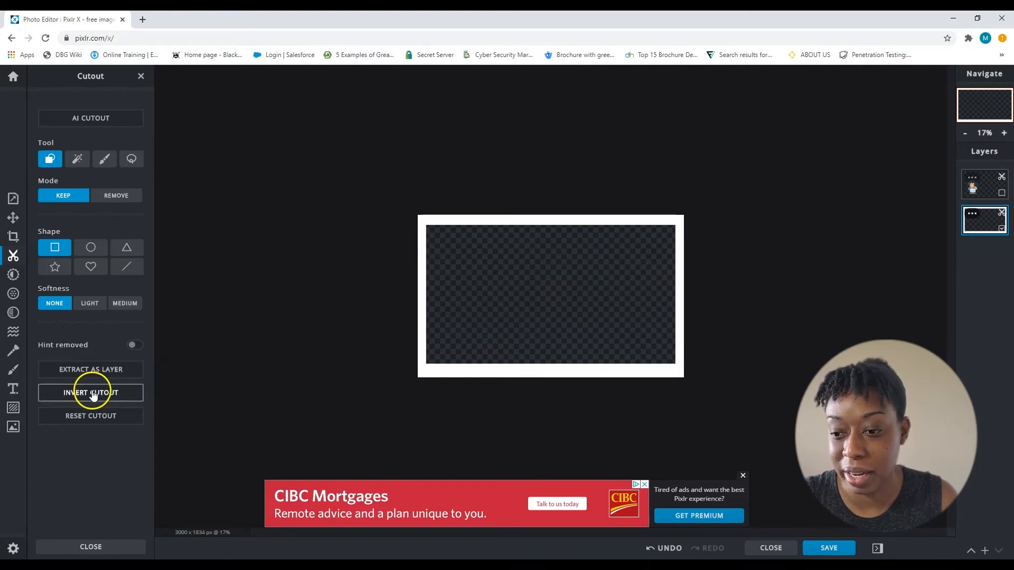
click(91, 393)
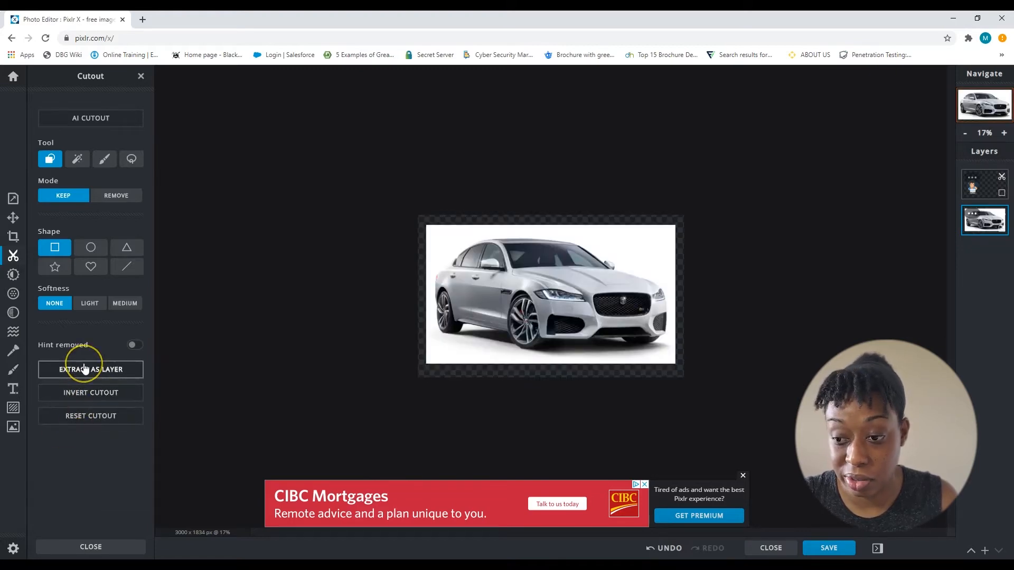
click(81, 420)
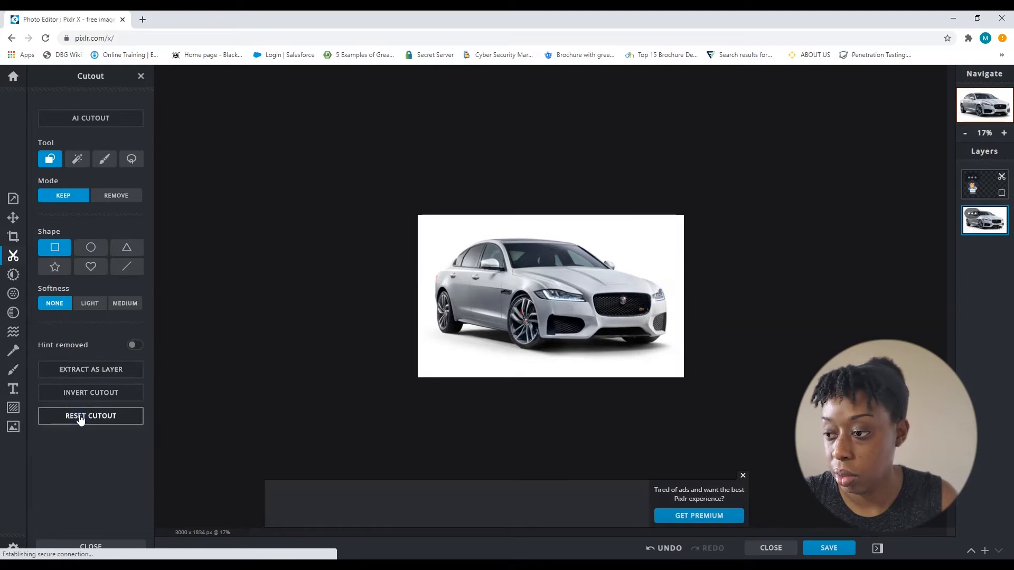
Step: Try the Magic Cutout in Remove mode on the white background at tolerance 32, and reset the cutout
click(76, 164)
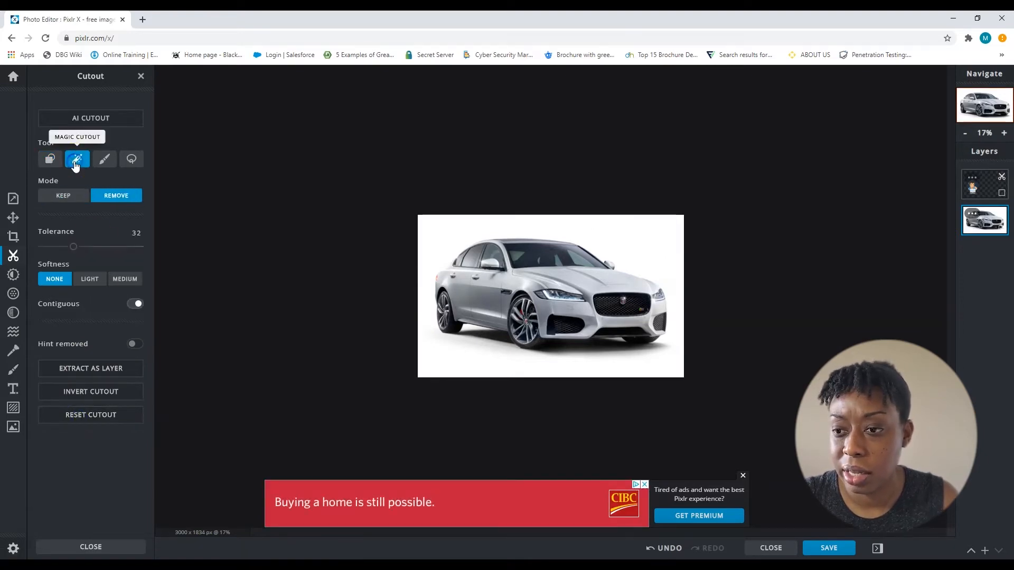
click(426, 251)
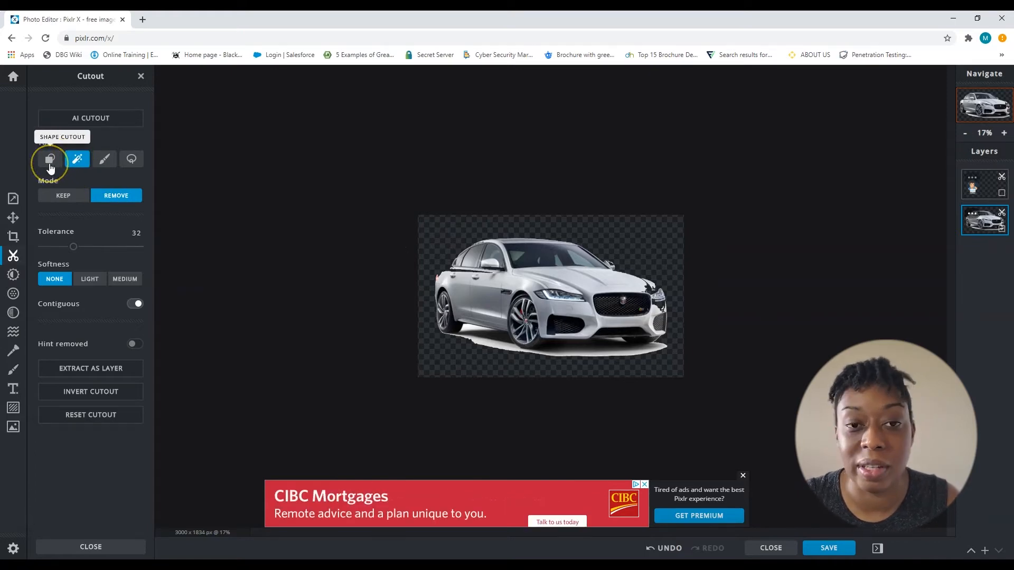
click(98, 166)
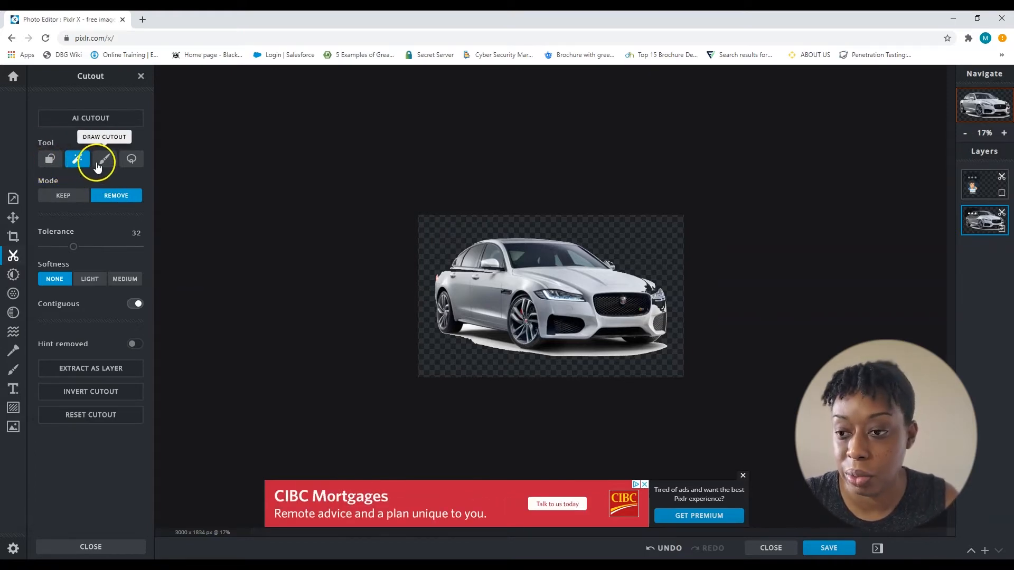
click(76, 416)
Step: Try the Draw Cutout in Remove mode around the car with 50 px and 385 px brushes, resetting the cutout each time
click(106, 160)
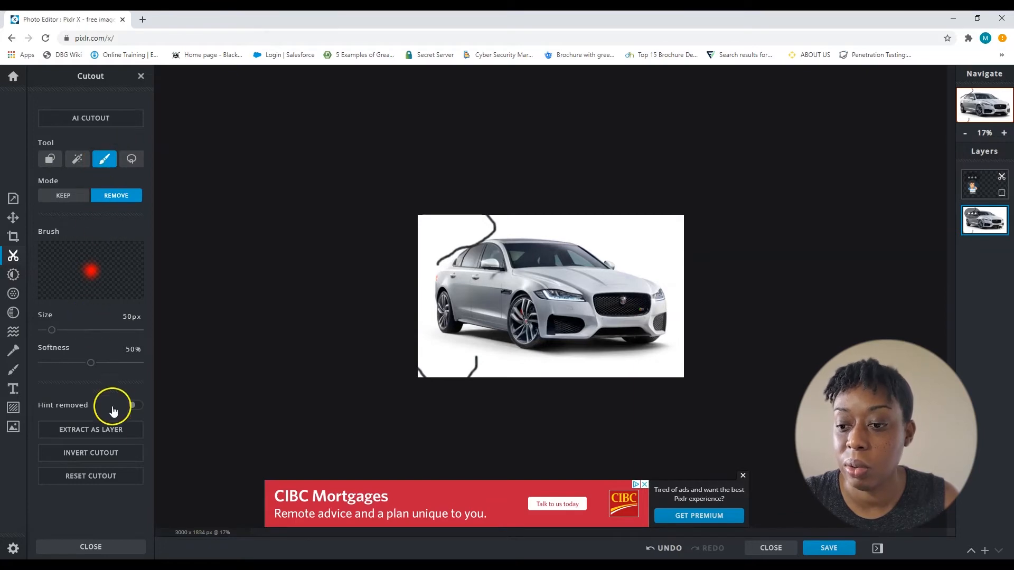
click(91, 477)
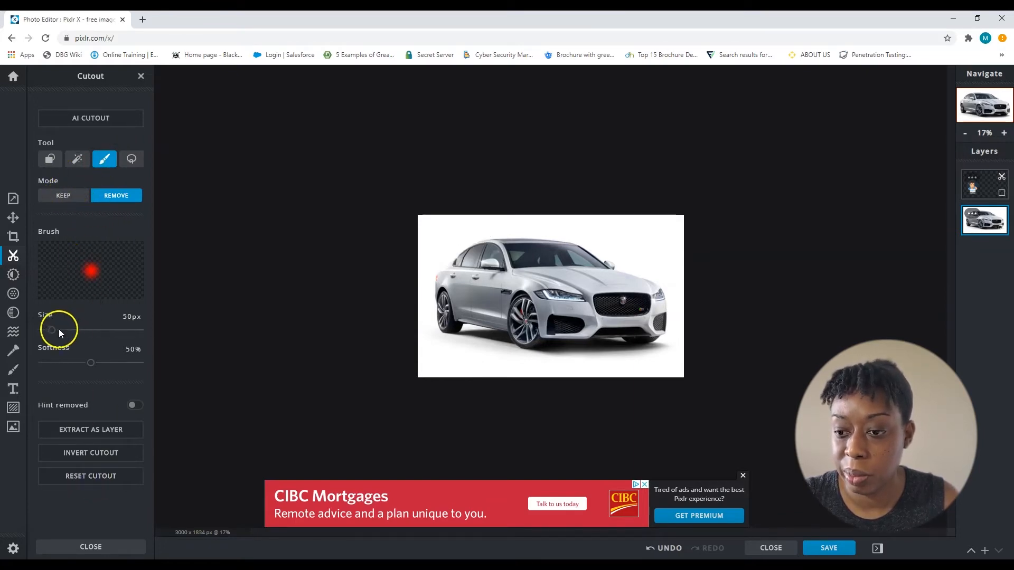
drag(91, 331, 93, 331)
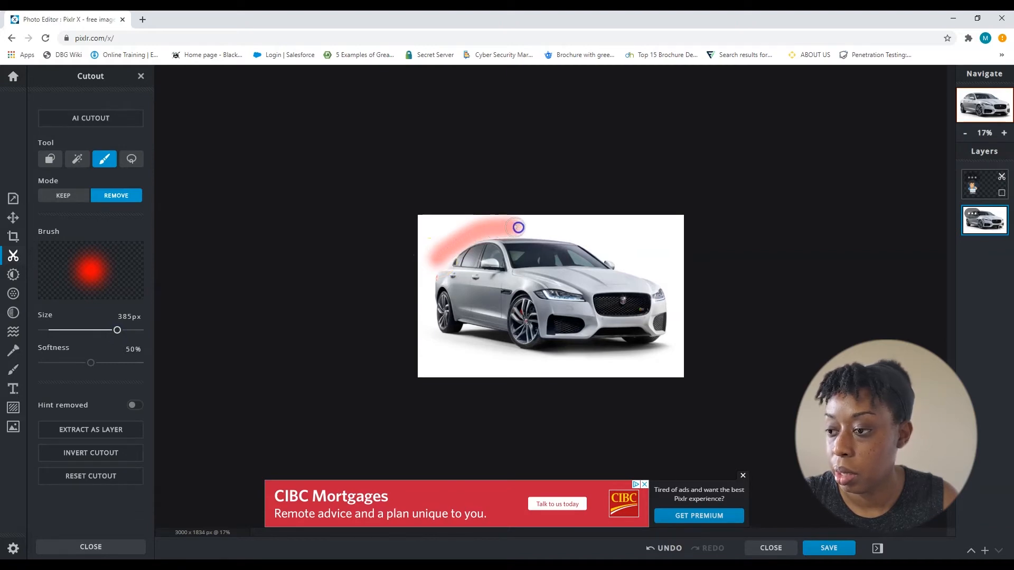
mouse_move(518, 227)
mouse_down()
mouse_move(574, 226)
mouse_move(600, 241)
mouse_move(530, 219)
mouse_move(614, 222)
mouse_move(656, 234)
mouse_move(676, 263)
mouse_move(681, 237)
mouse_move(477, 226)
mouse_up()
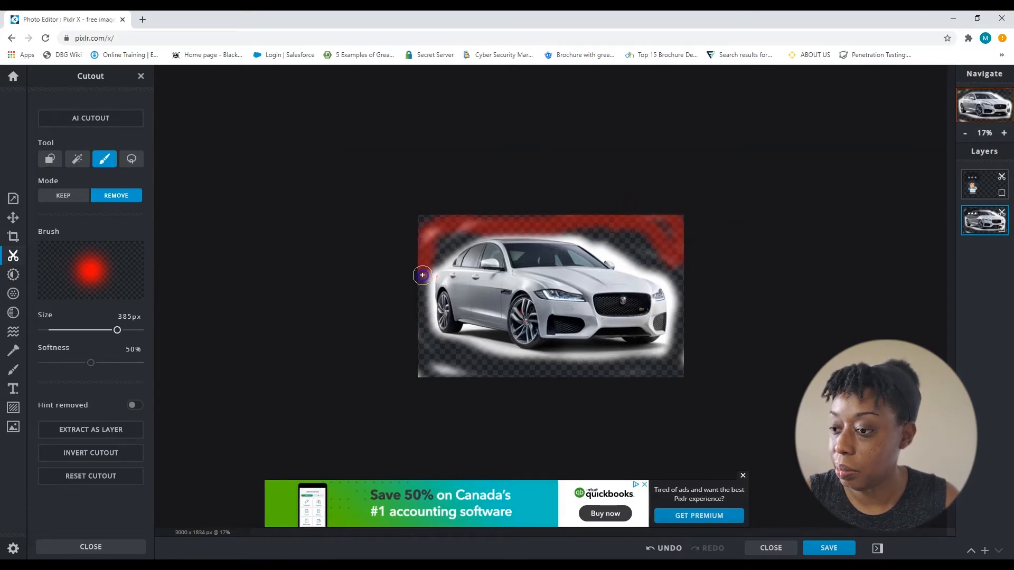
drag(456, 377, 439, 378)
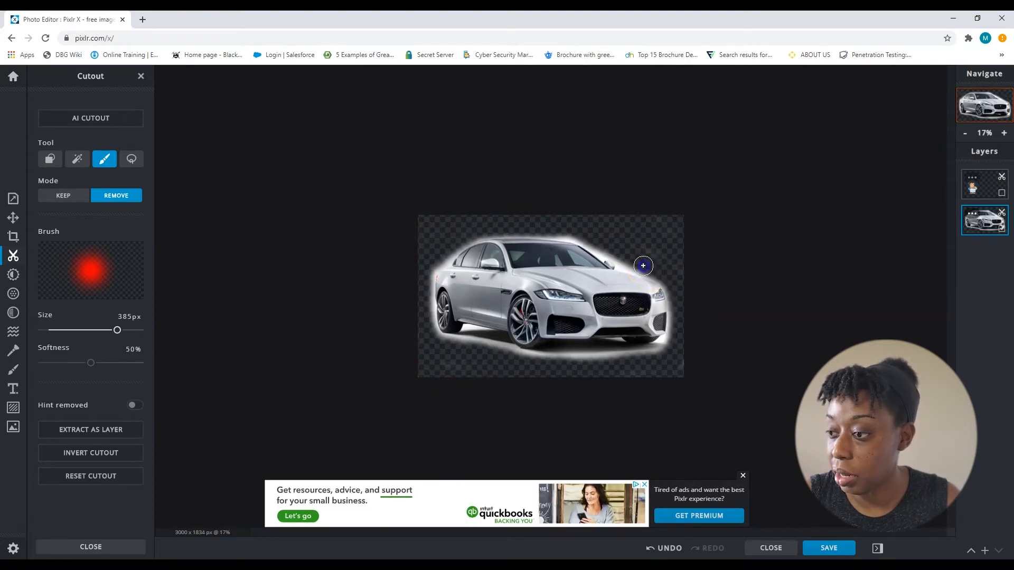
drag(594, 239, 548, 218)
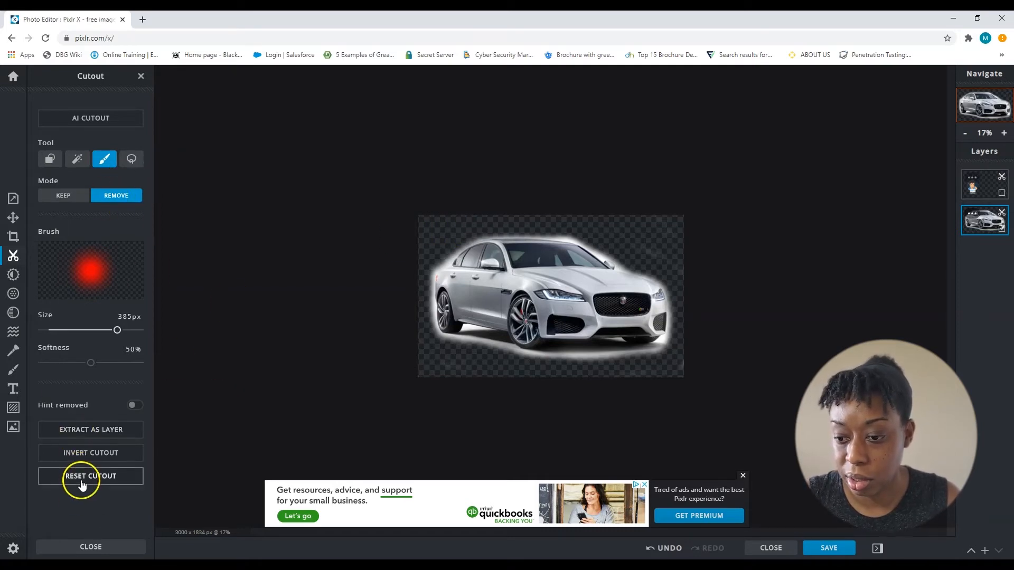
Step: Try the Lasso Cutout in Remove mode on the background above, behind and below the car, and reset the cutout
click(132, 159)
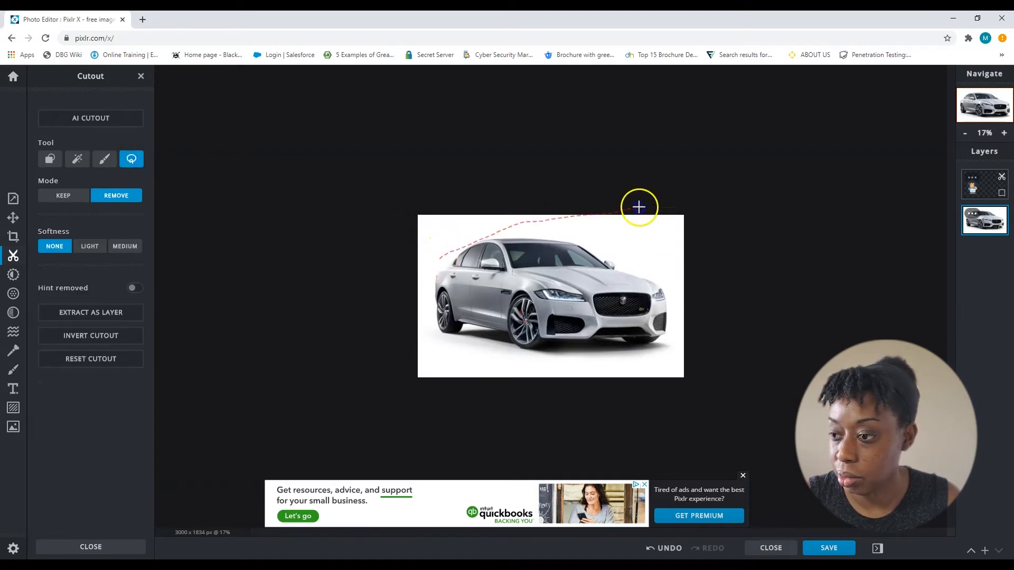
mouse_move(420, 159)
mouse_down()
mouse_move(373, 237)
mouse_move(408, 360)
mouse_up()
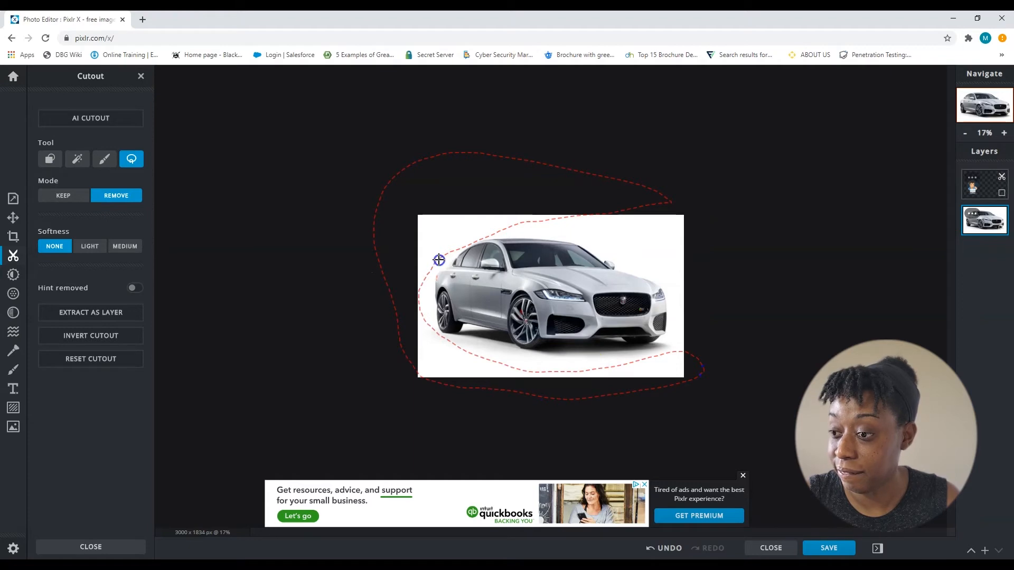
drag(419, 272, 417, 274)
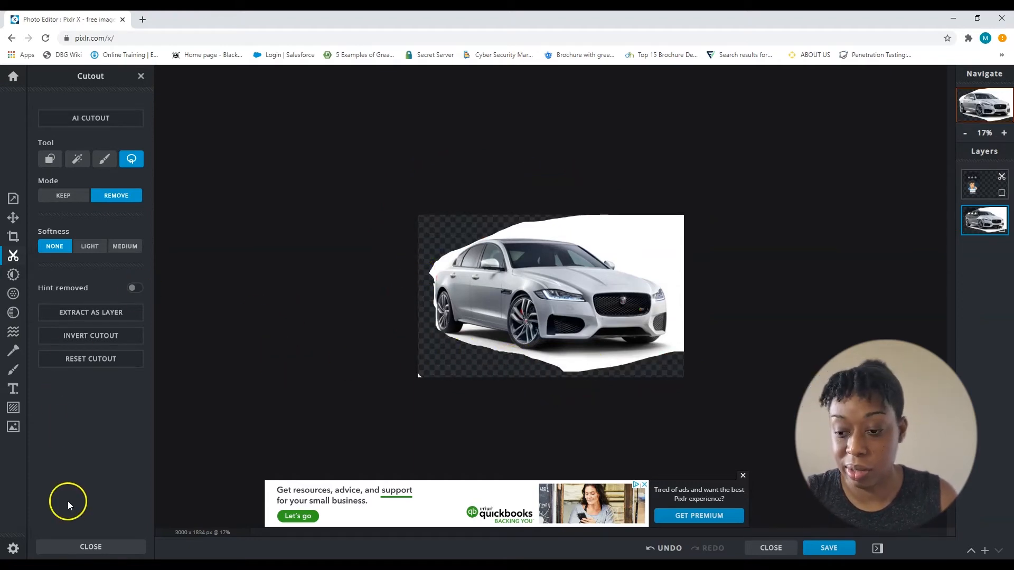
click(102, 364)
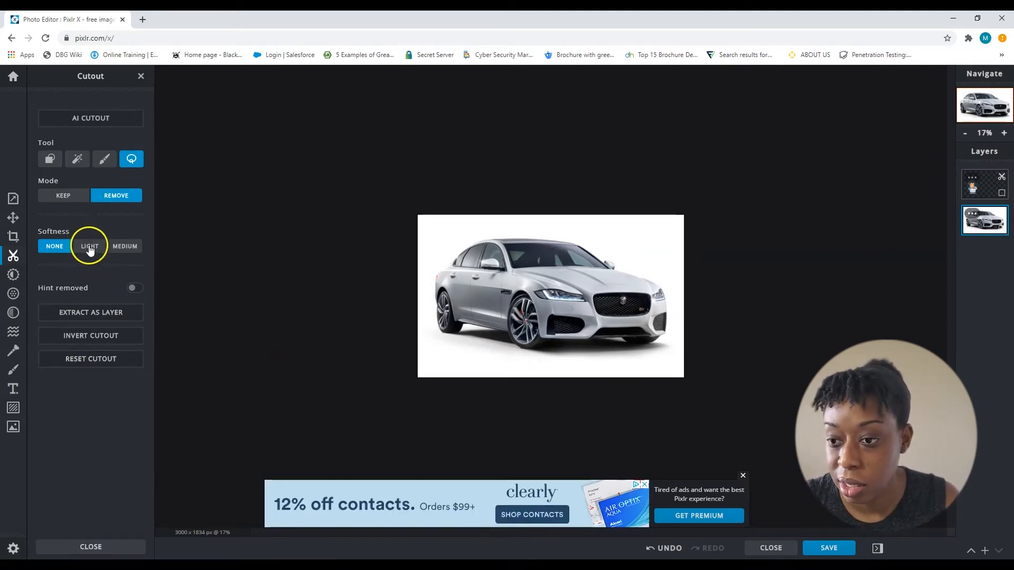
Step: Remove freehand lasso areas of the white background around the car and download the image as a PNG named "Crazy cut"
mouse_move(429, 286)
mouse_down()
mouse_move(453, 340)
mouse_move(485, 364)
mouse_move(605, 372)
mouse_move(728, 336)
mouse_move(743, 372)
mouse_move(463, 419)
mouse_move(348, 316)
mouse_move(399, 194)
mouse_move(445, 234)
mouse_move(673, 214)
mouse_move(643, 154)
mouse_move(730, 186)
mouse_move(695, 256)
mouse_move(655, 240)
mouse_move(538, 230)
mouse_move(420, 253)
mouse_move(429, 285)
mouse_up()
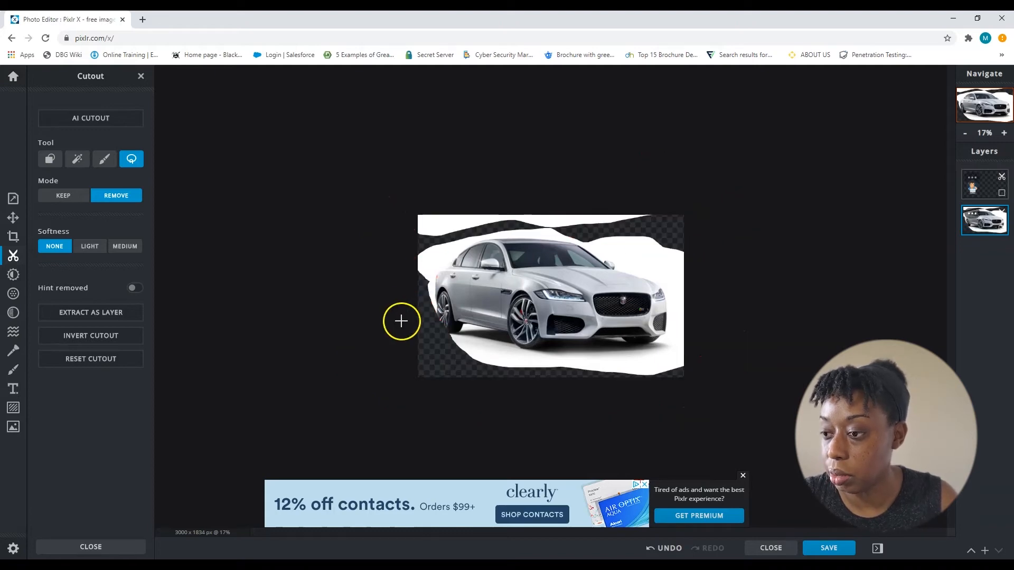
click(822, 548)
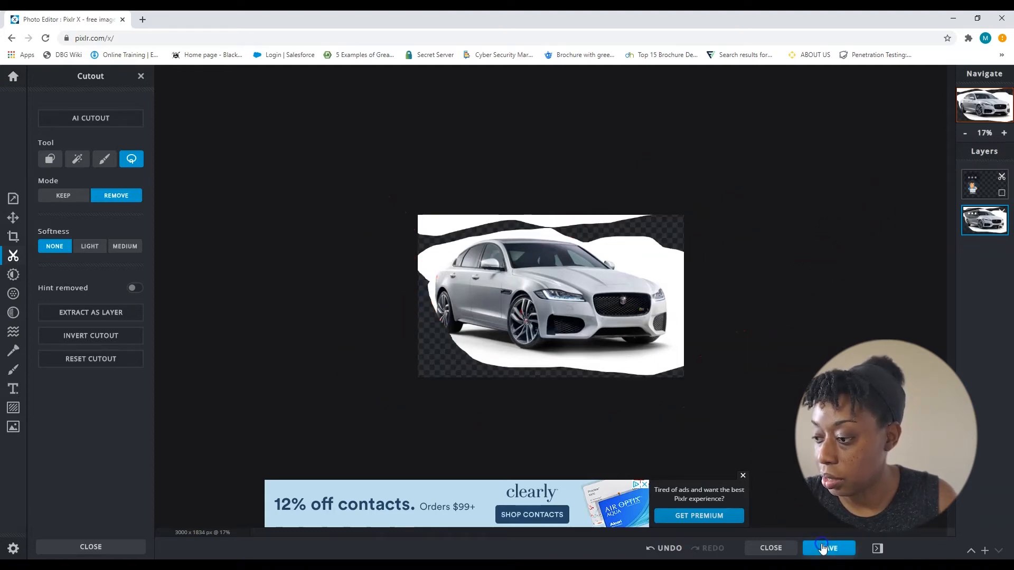
click(559, 271)
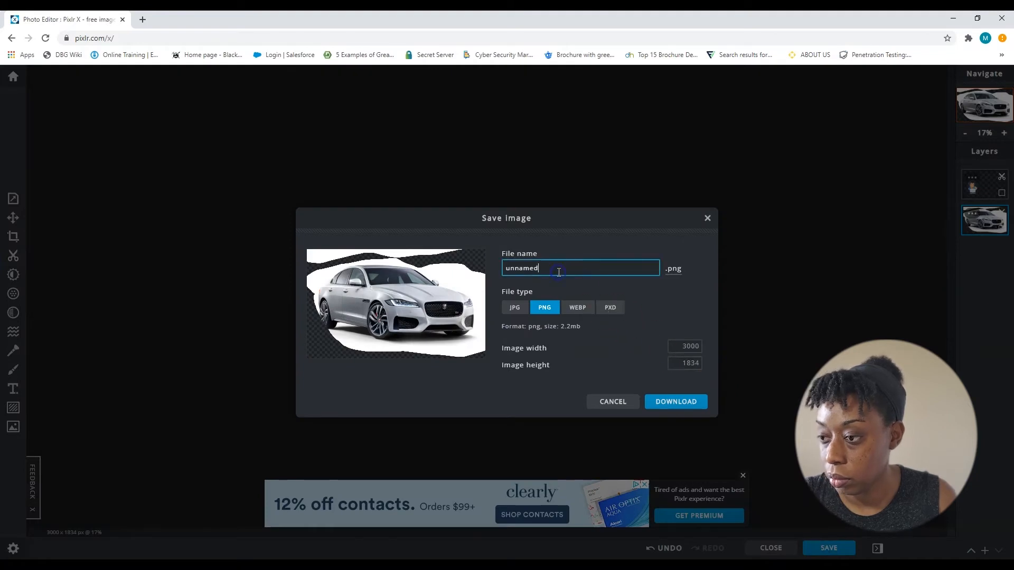
key(BackSpace)
key(BackSpace)
key(BackSpace)
key(BackSpace)
key(BackSpace)
key(BackSpace)
key(BackSpace)
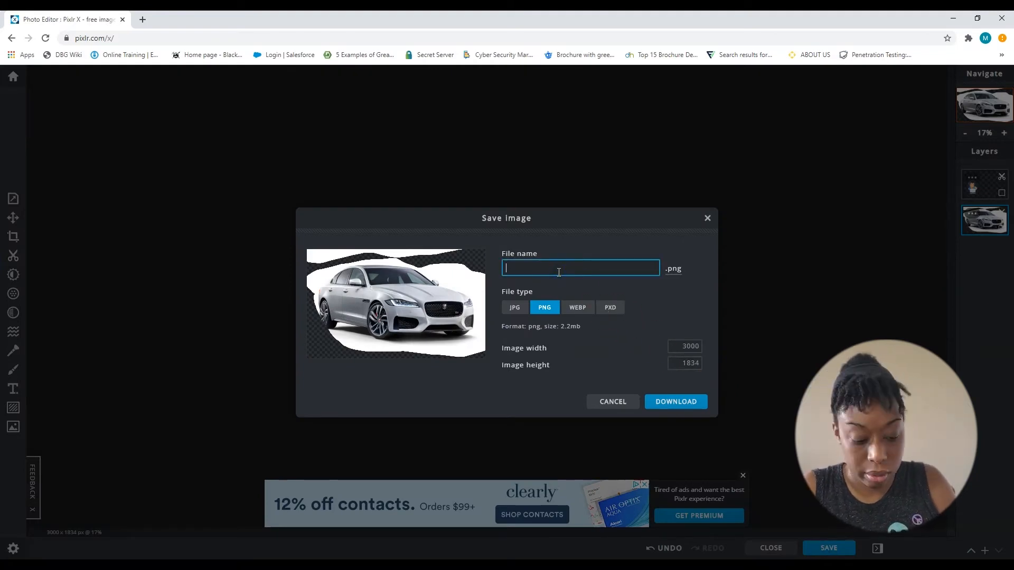
text(Crazt)
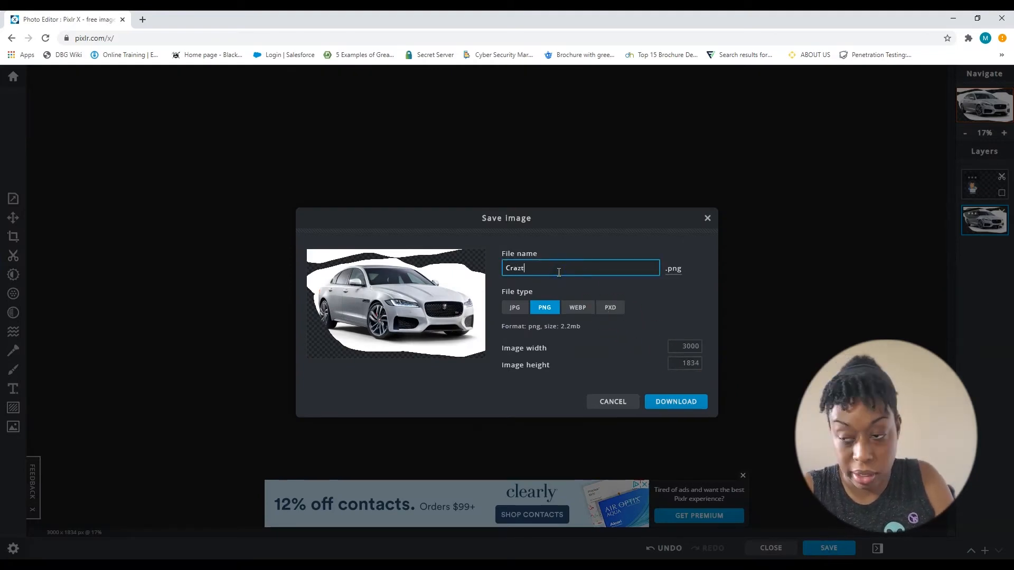
key(BackSpace)
text(y )
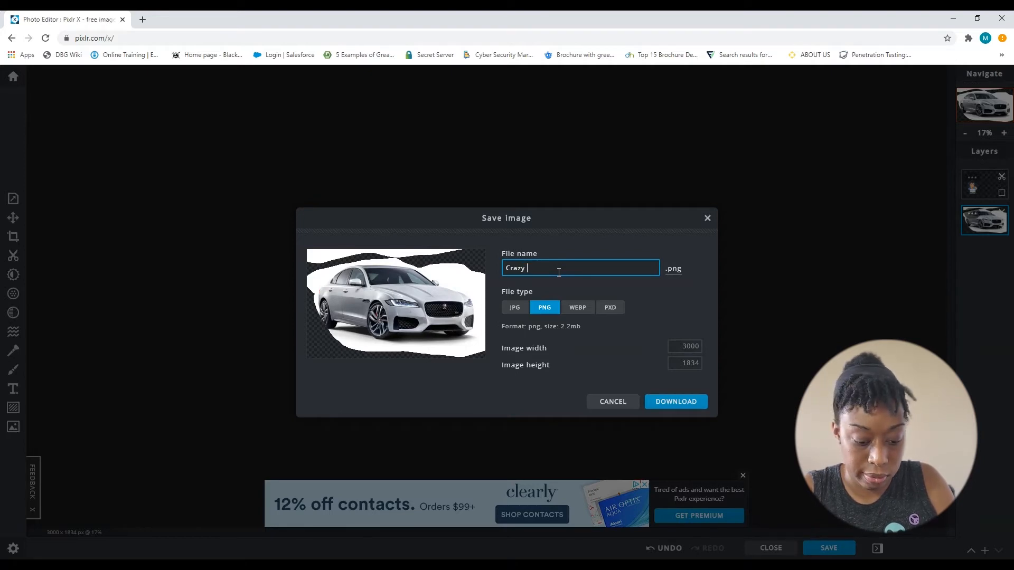
text(cut)
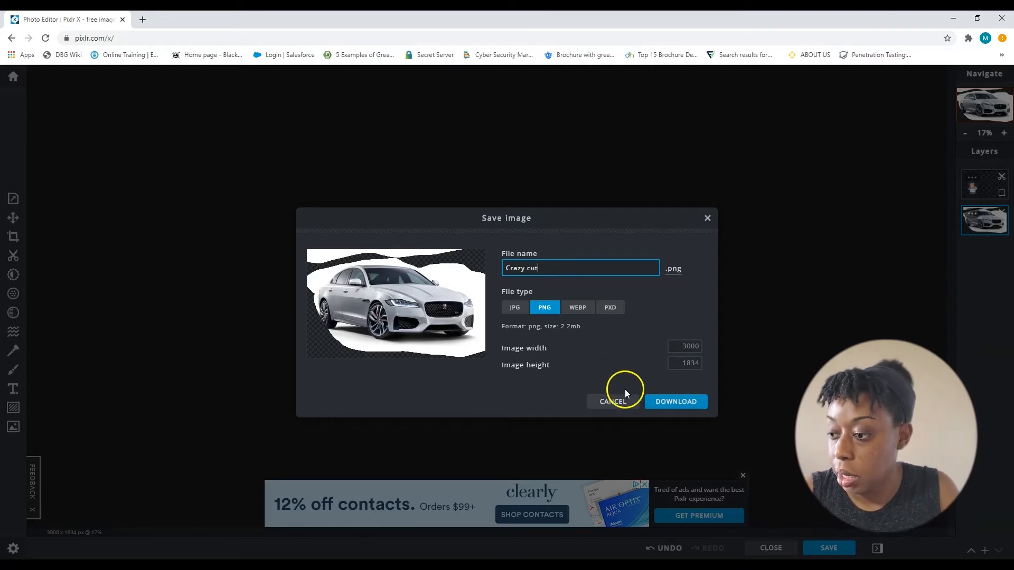
click(672, 401)
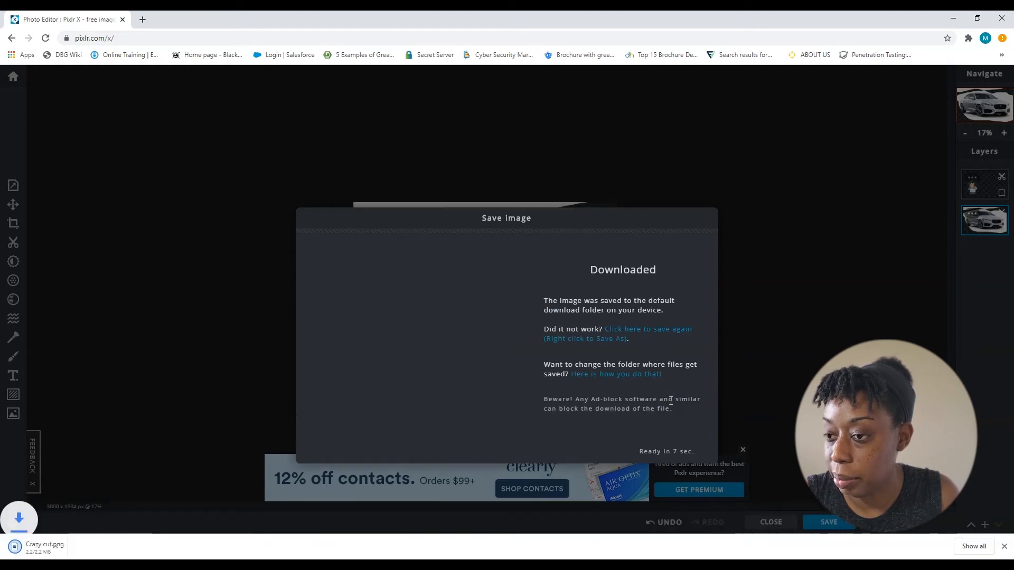
Step: Show the downloaded Crazy cut.png in its folder, view it in Photos, and close the viewer and the Downloads folder
click(109, 548)
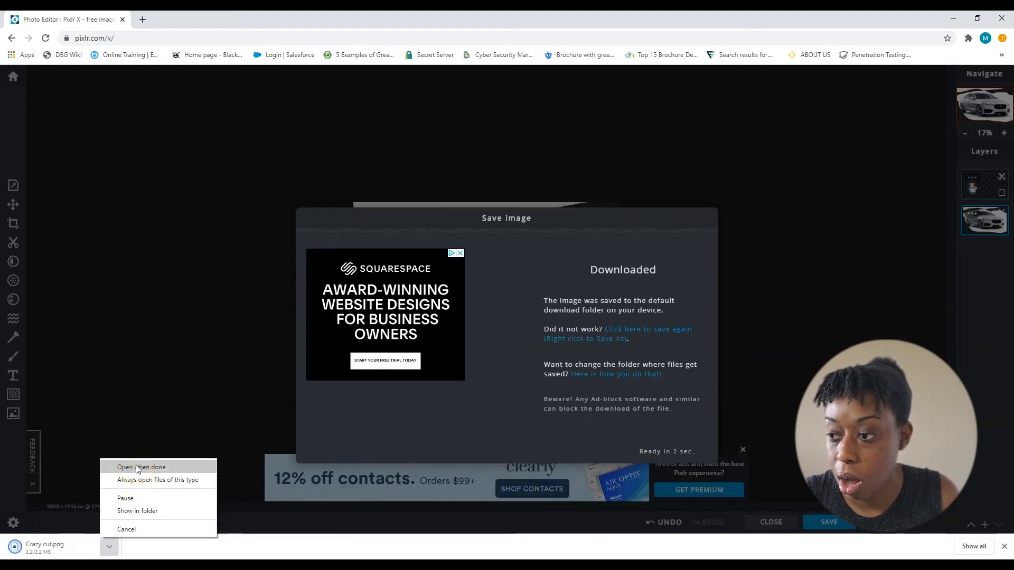
click(102, 456)
drag(266, 102, 510, 66)
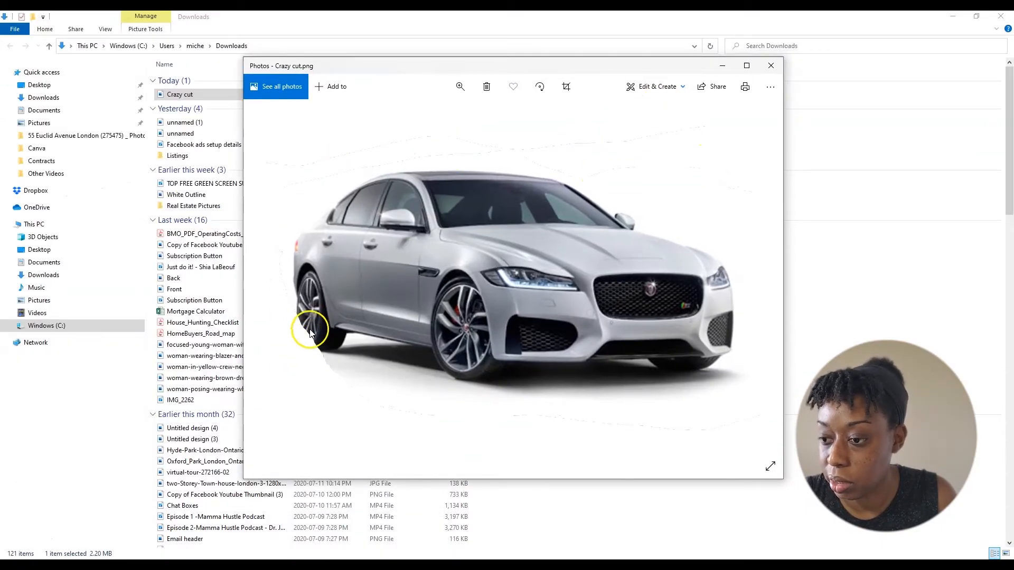
click(771, 65)
click(1000, 17)
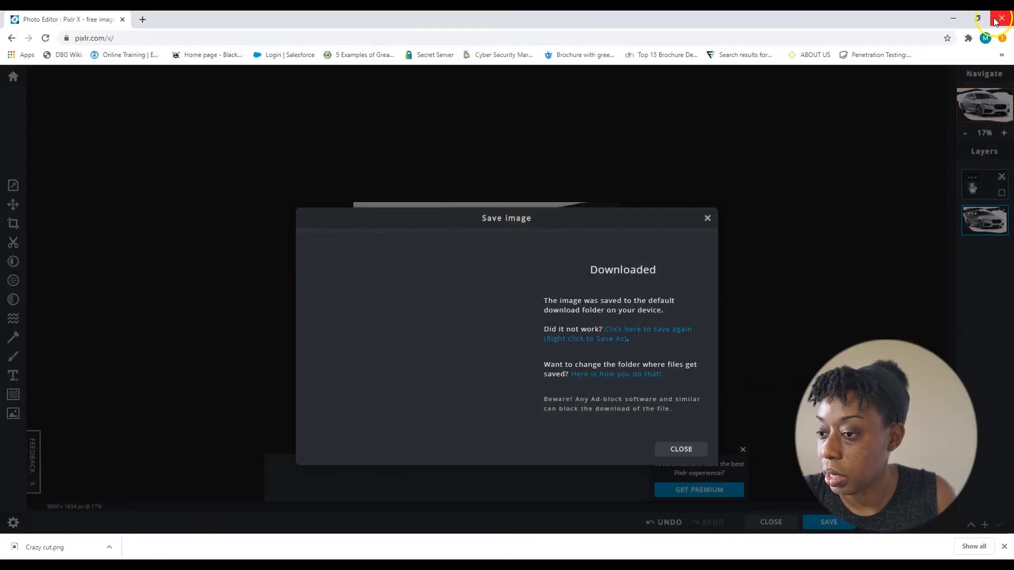
Step: Close the download confirmation and undo the freehand cutouts around the car
click(681, 449)
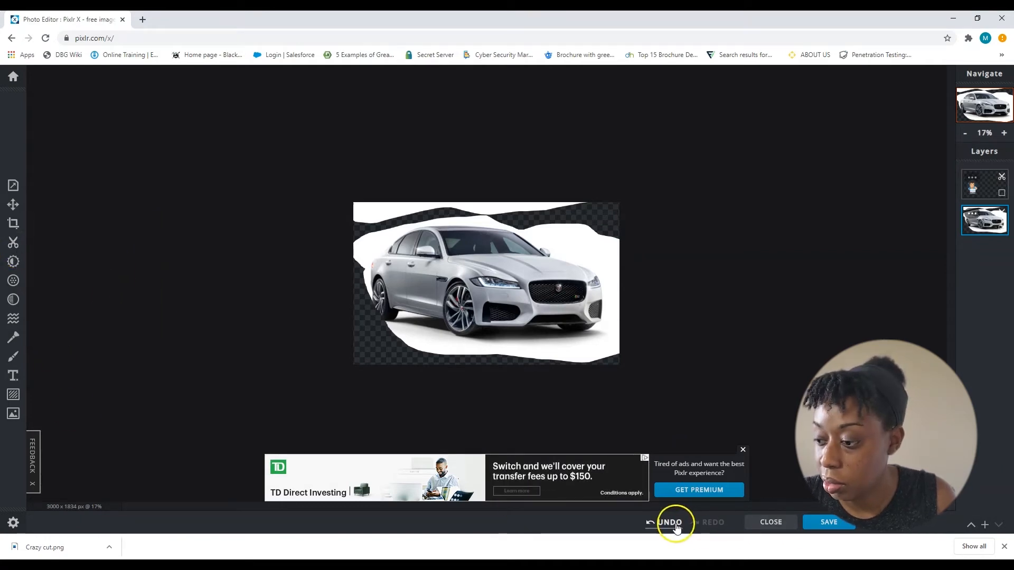
click(675, 524)
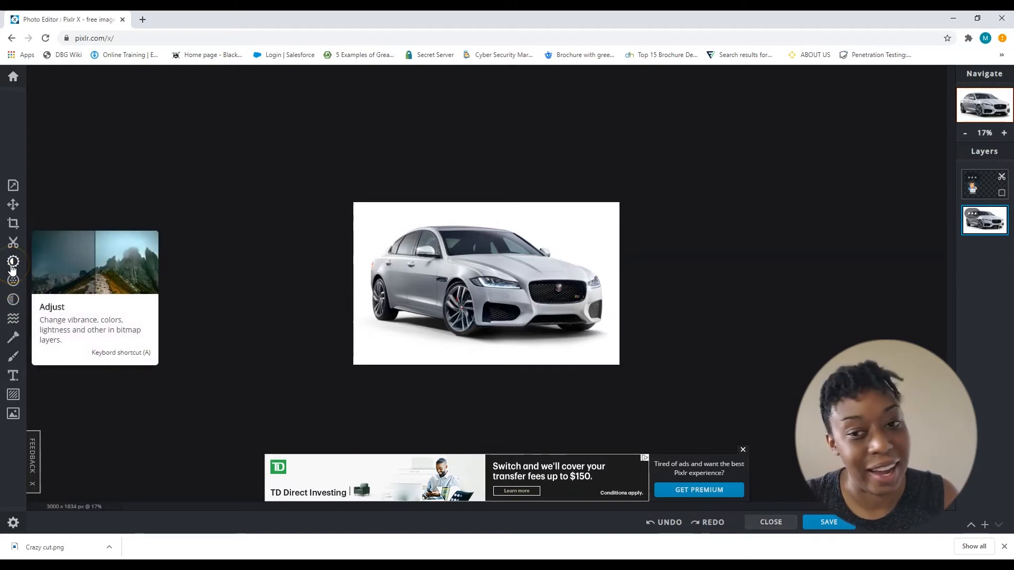
Step: Auto-fix the car photo with the Adjust tool and set its tint to -6
click(11, 262)
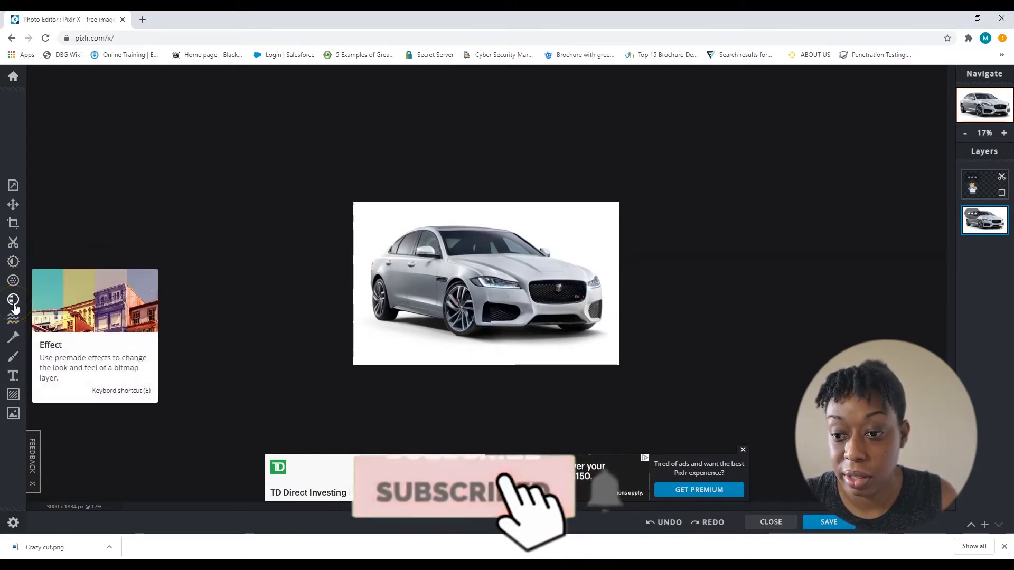
click(11, 266)
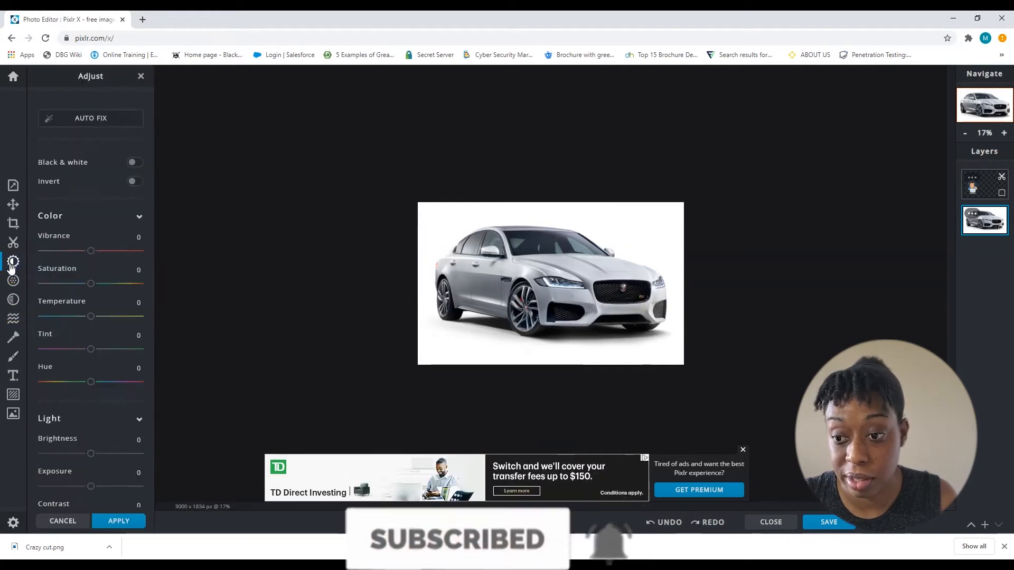
scroll(117, 281, down, 1)
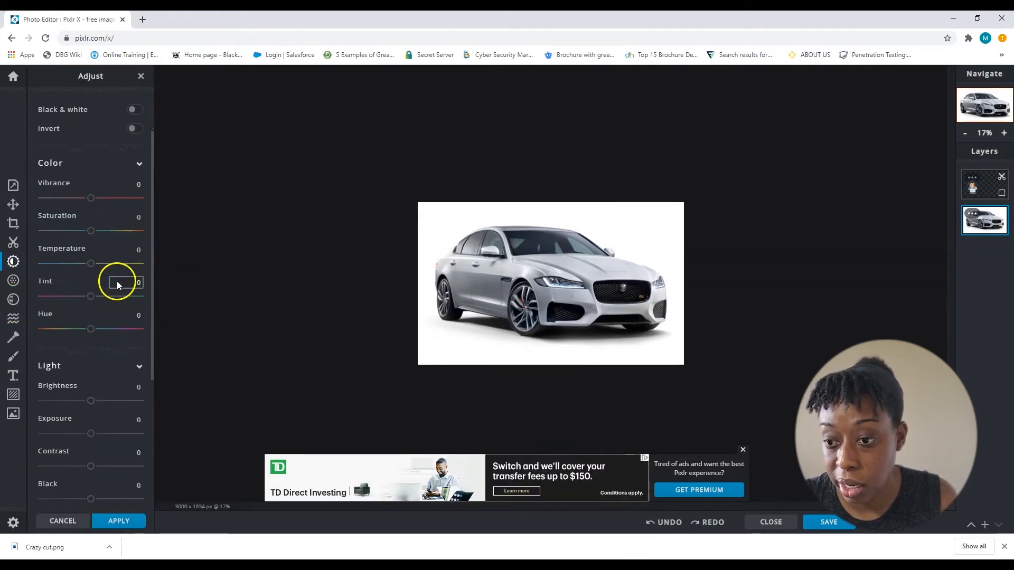
scroll(116, 281, up, 1)
click(90, 122)
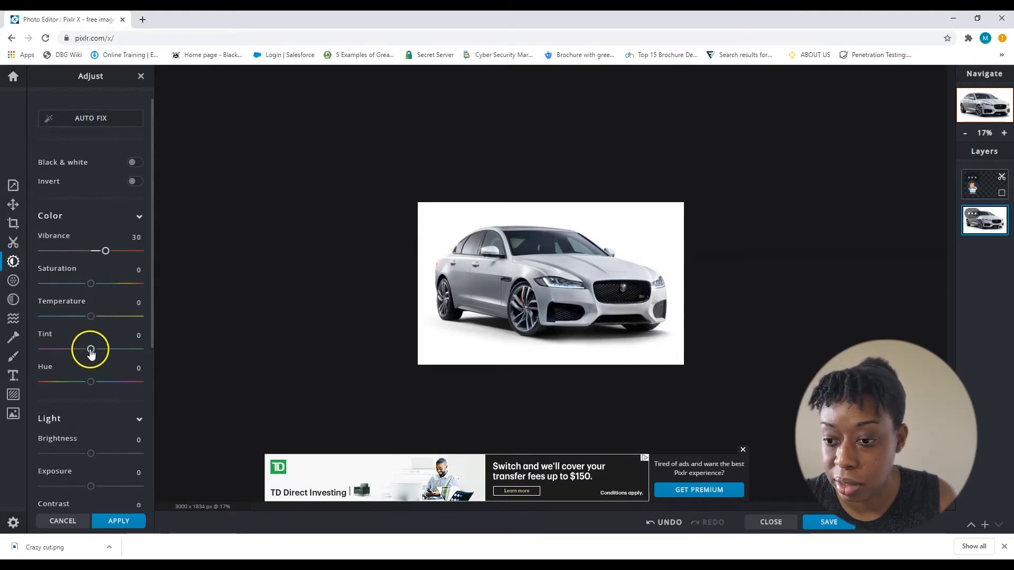
mouse_move(92, 353)
mouse_down()
mouse_move(109, 354)
mouse_move(59, 353)
mouse_move(95, 354)
mouse_up()
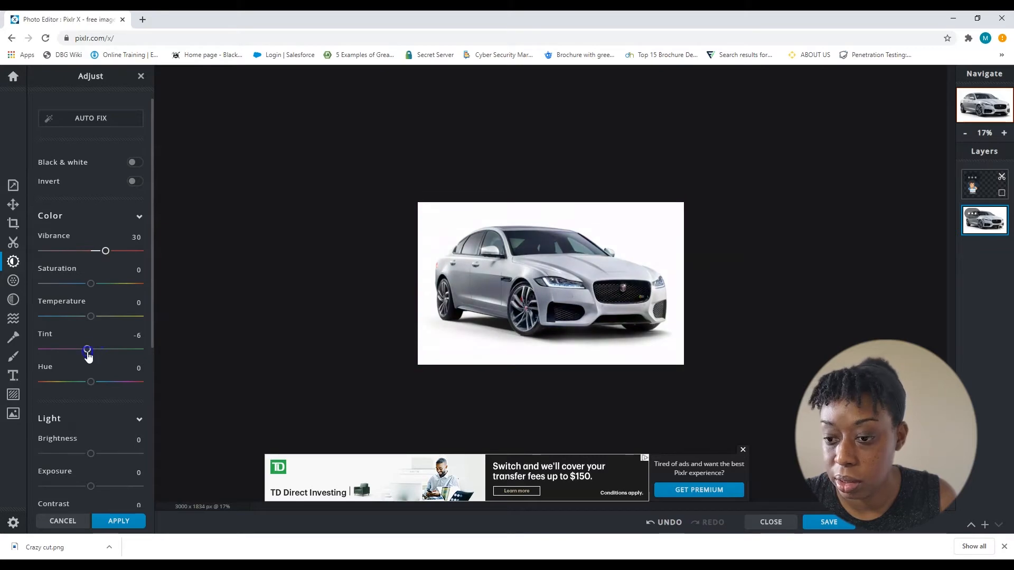
scroll(88, 357, down, 5)
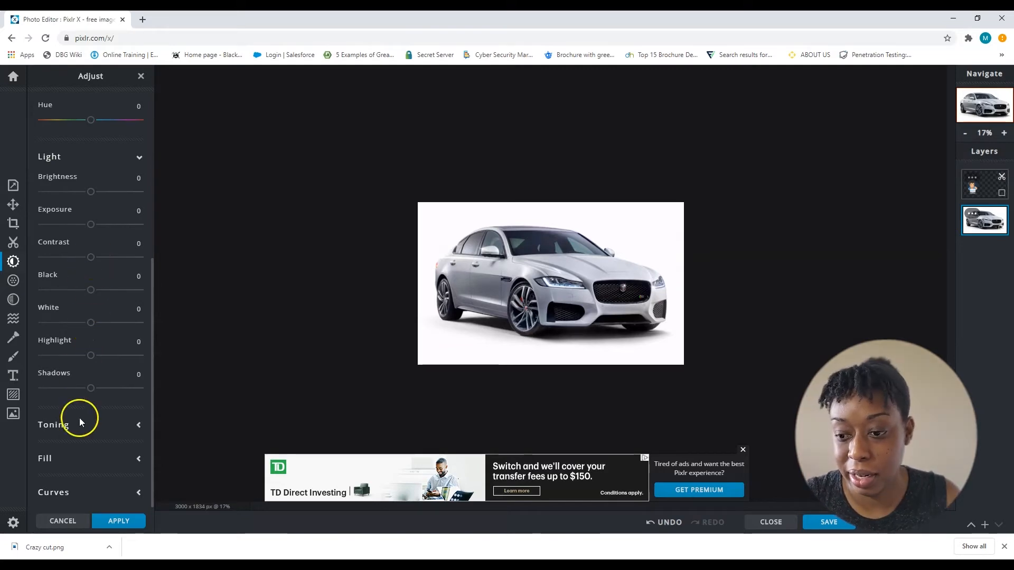
scroll(87, 372, up, 3)
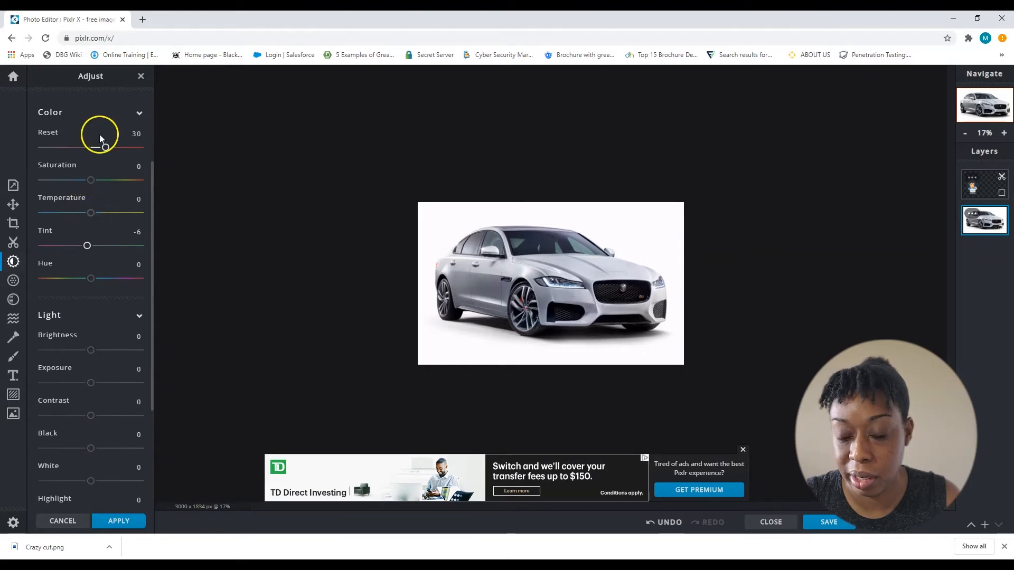
scroll(86, 256, down, 3)
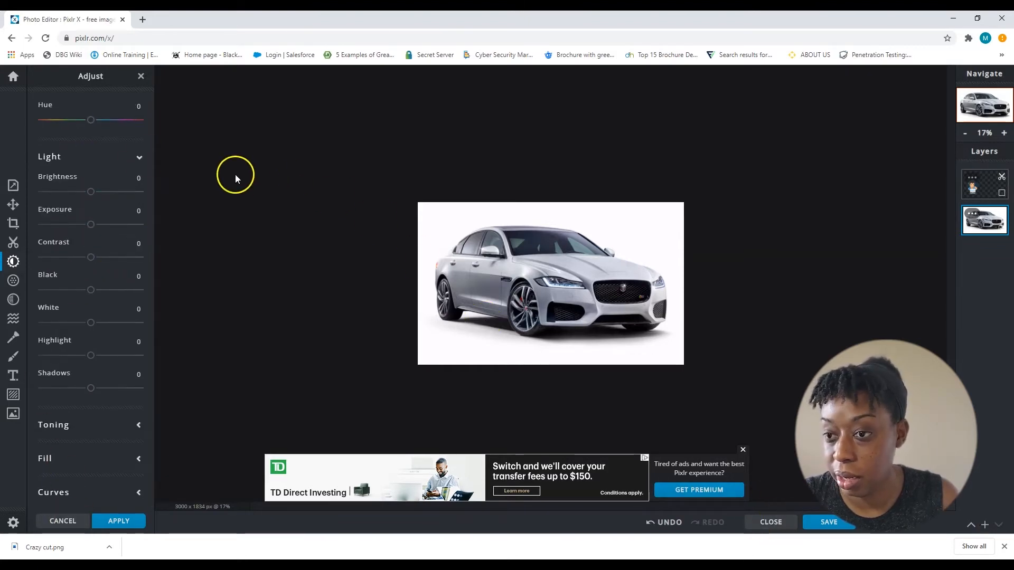
Step: Examine the Details and Scene options of the Filter tool and the categories of the Effect tool
click(13, 281)
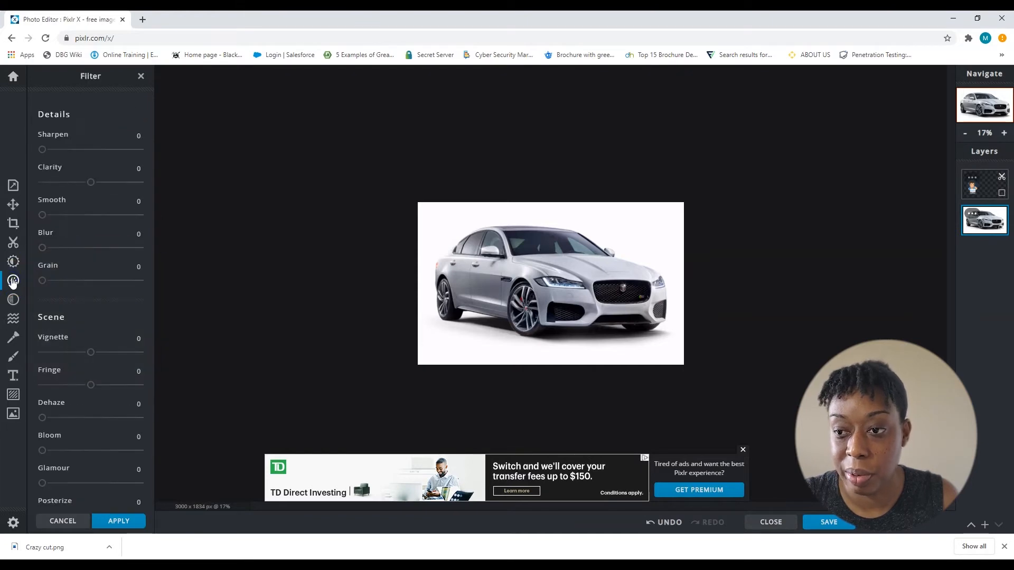
scroll(94, 166, down, 2)
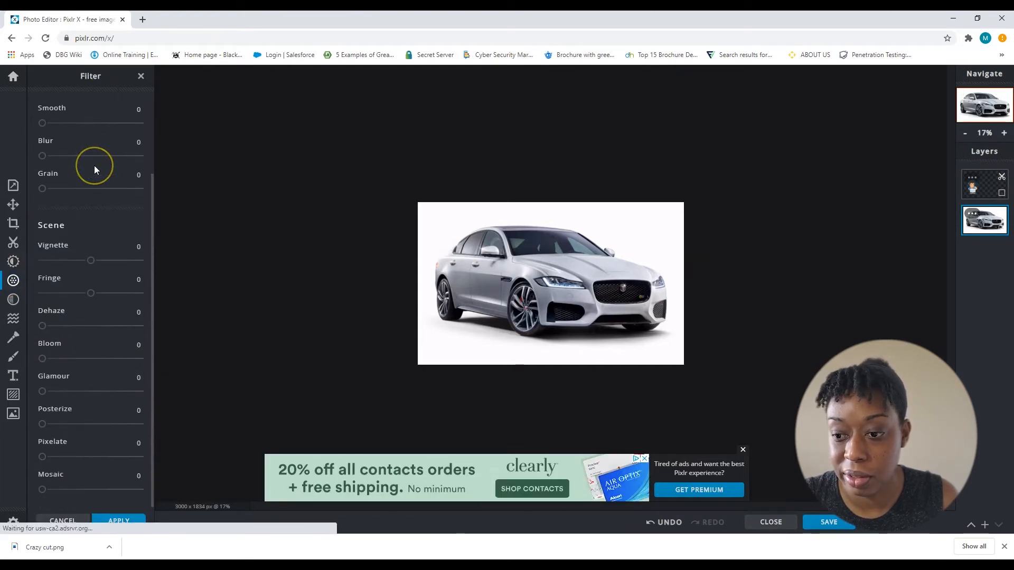
scroll(94, 164, up, 2)
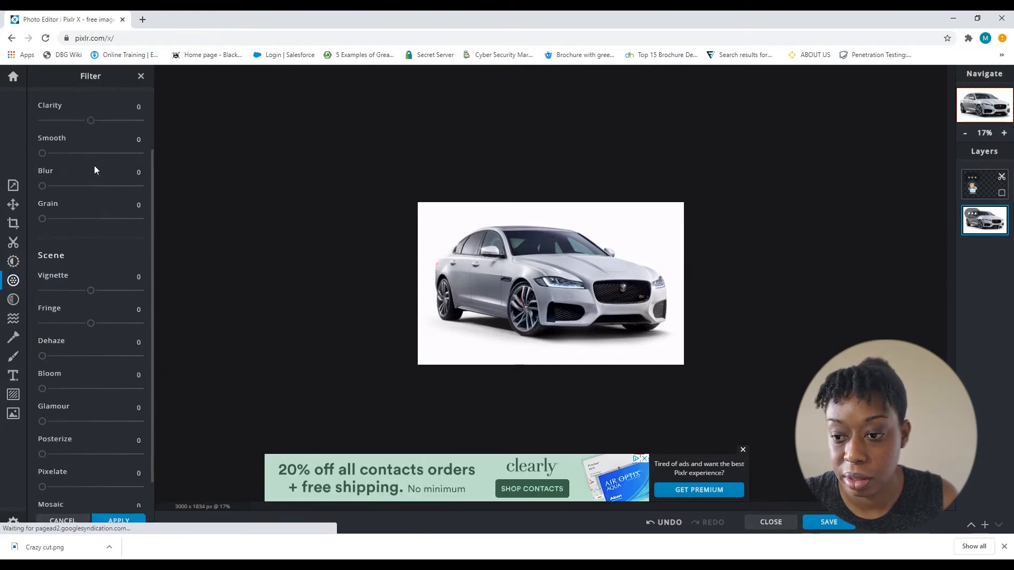
click(15, 300)
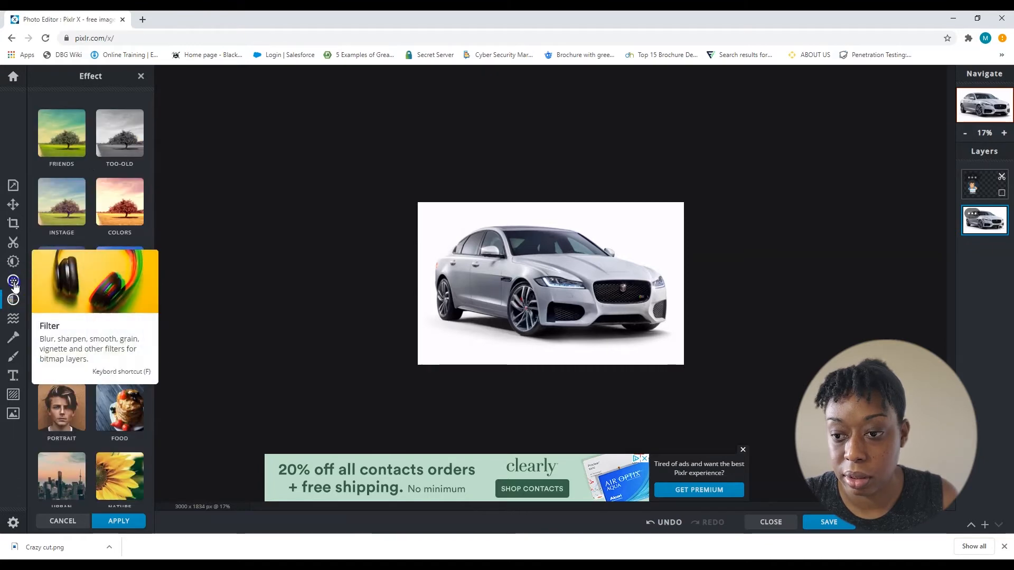
click(13, 288)
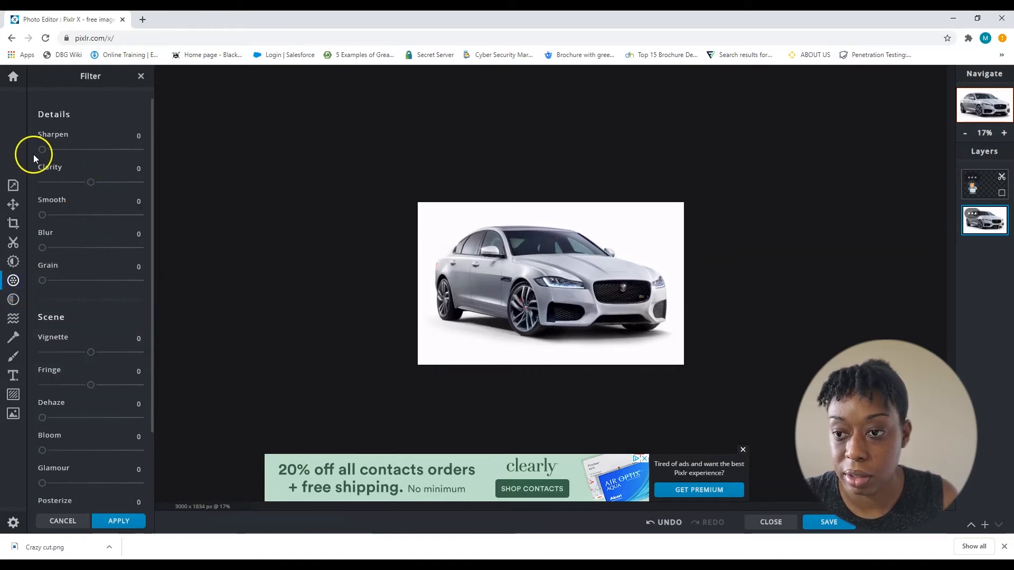
scroll(87, 292, down, 2)
scroll(82, 301, up, 2)
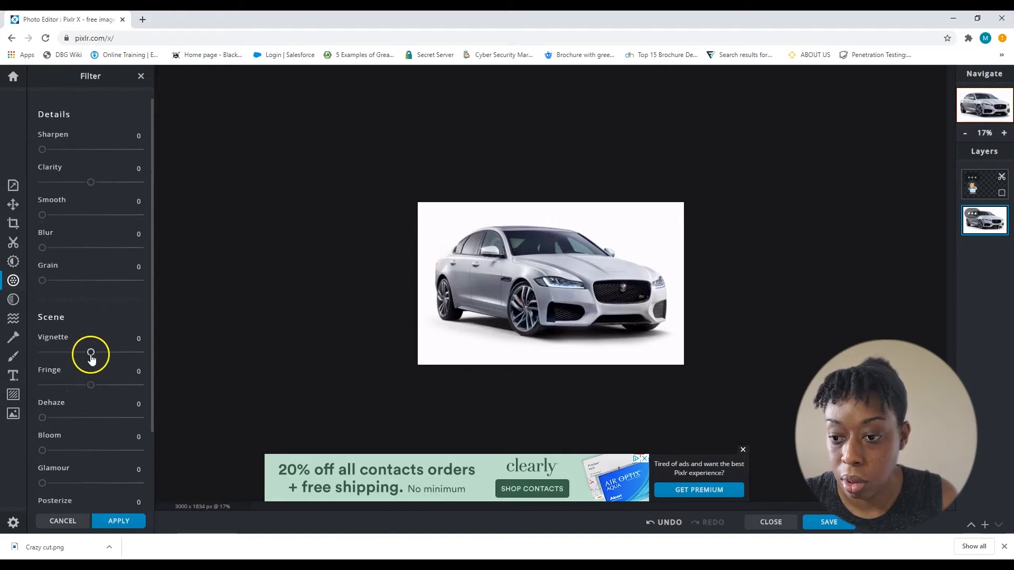
Step: Try the Vignette, Fringe, Bloom and Mosaic filters on the car, returning Fringe, Bloom and Mosaic to 0
drag(91, 357, 114, 391)
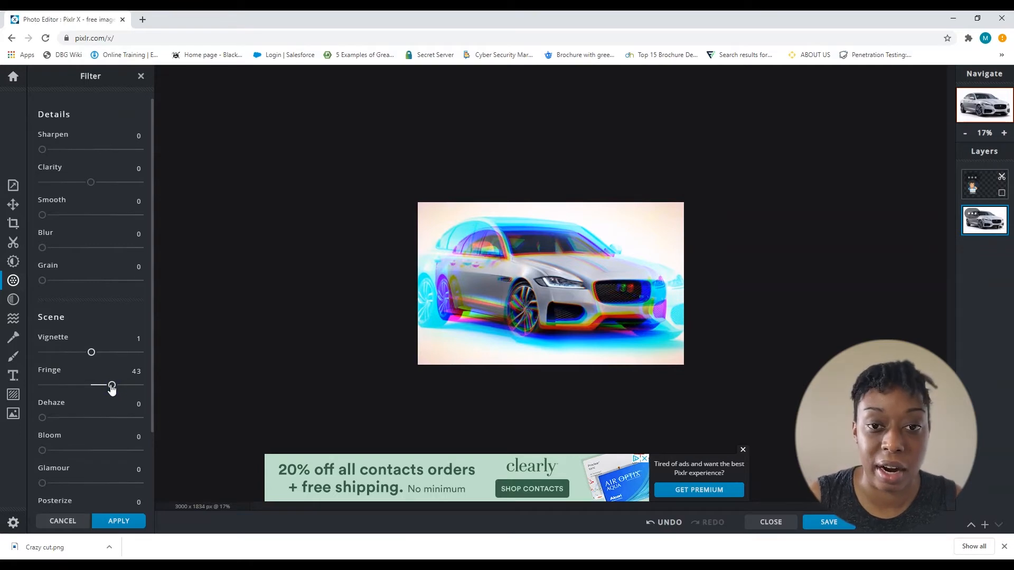
drag(112, 388, 92, 396)
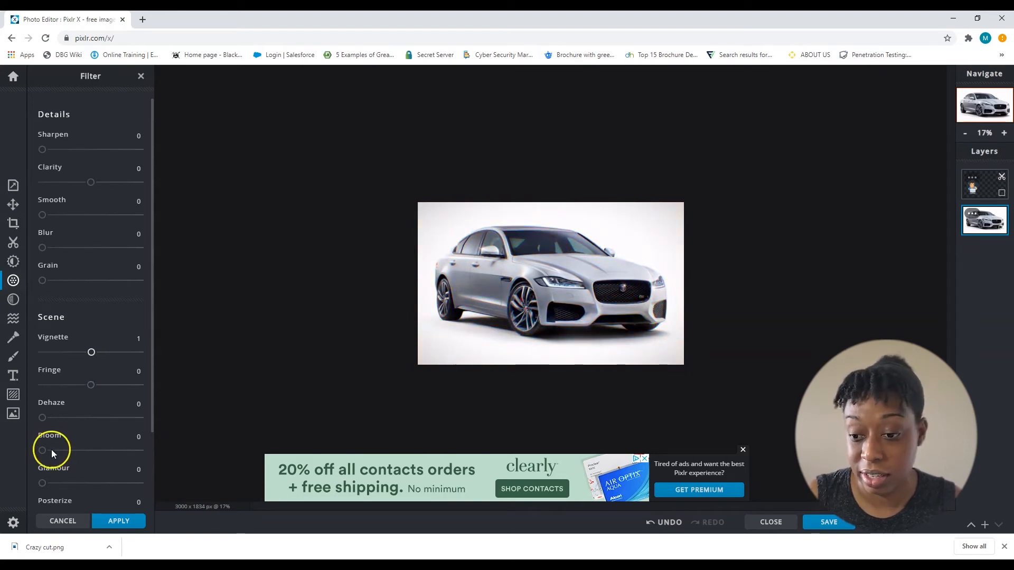
drag(51, 449, 32, 440)
scroll(63, 436, down, 2)
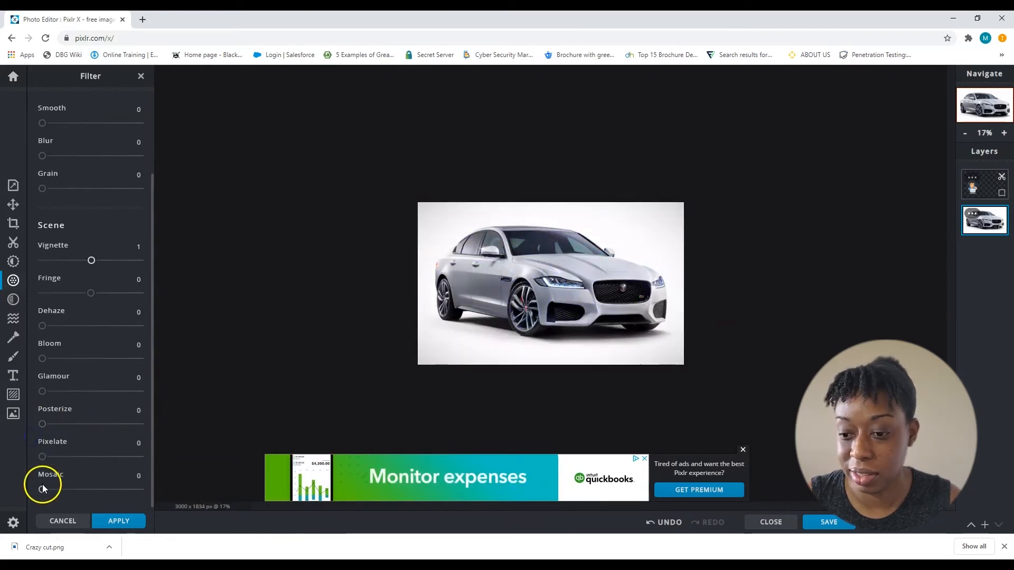
mouse_move(42, 485)
mouse_down()
mouse_move(72, 485)
mouse_move(22, 489)
mouse_up()
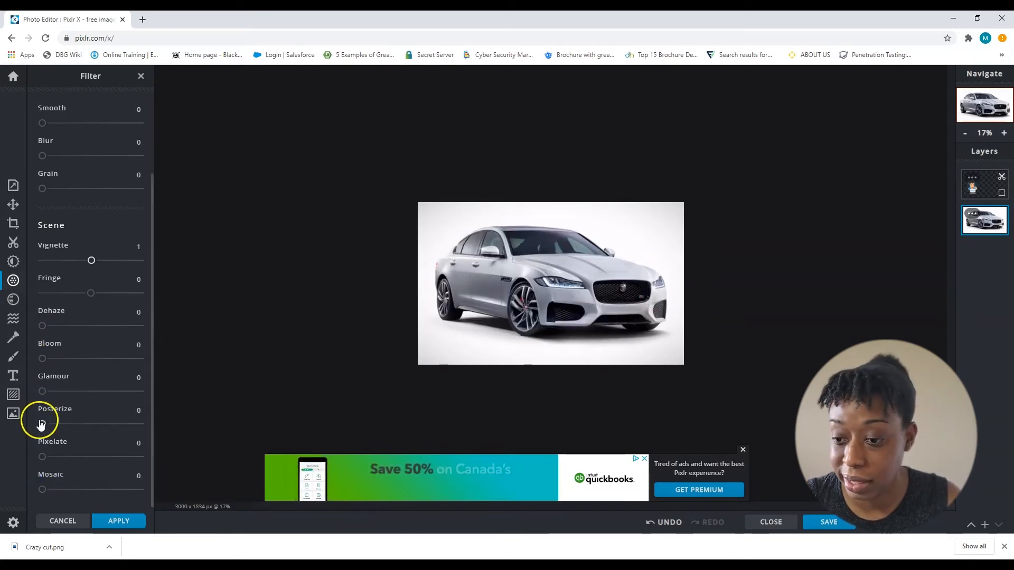
Step: Set the car photo's Vignette to -27, Fringe to 32 and Bloom to 21
mouse_move(92, 260)
mouse_down()
mouse_move(75, 261)
mouse_move(100, 265)
mouse_move(82, 290)
mouse_move(65, 291)
mouse_move(115, 298)
mouse_move(68, 260)
mouse_move(78, 261)
mouse_up()
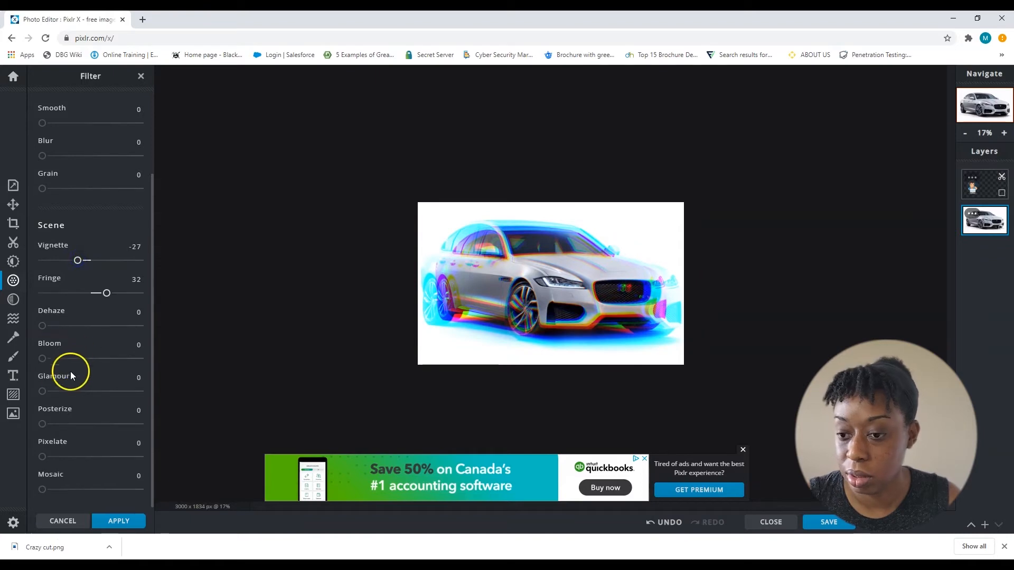
mouse_move(43, 358)
mouse_down()
mouse_move(74, 358)
mouse_move(62, 357)
mouse_up()
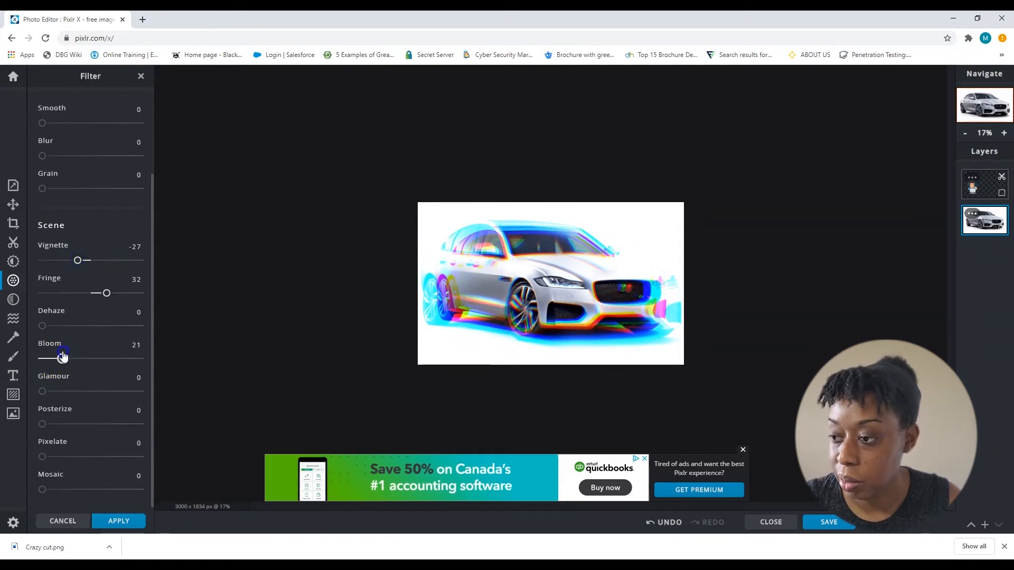
Step: Download the filtered car image as a PNG named "Cool Car" and close the save dialog
click(830, 523)
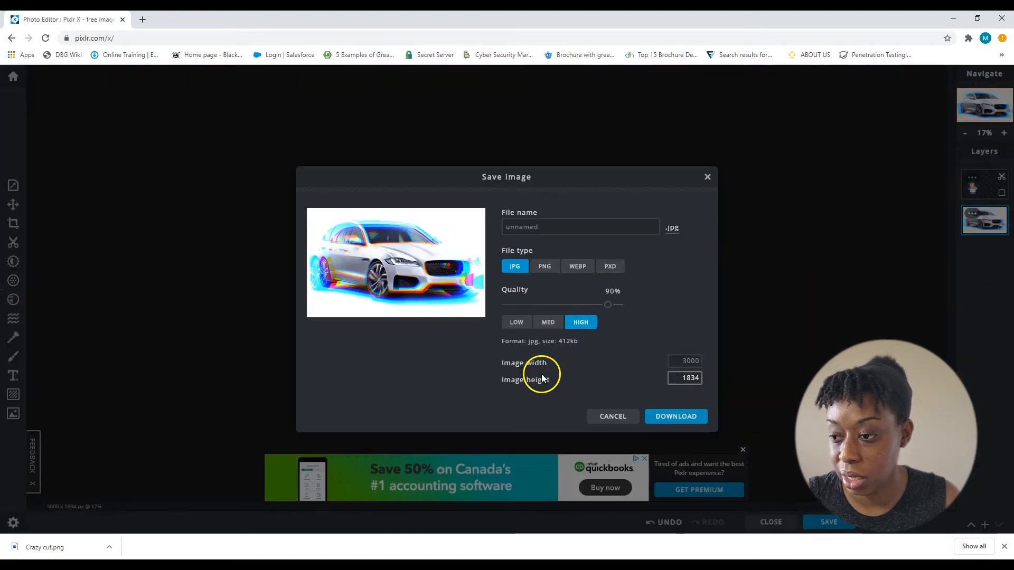
click(532, 226)
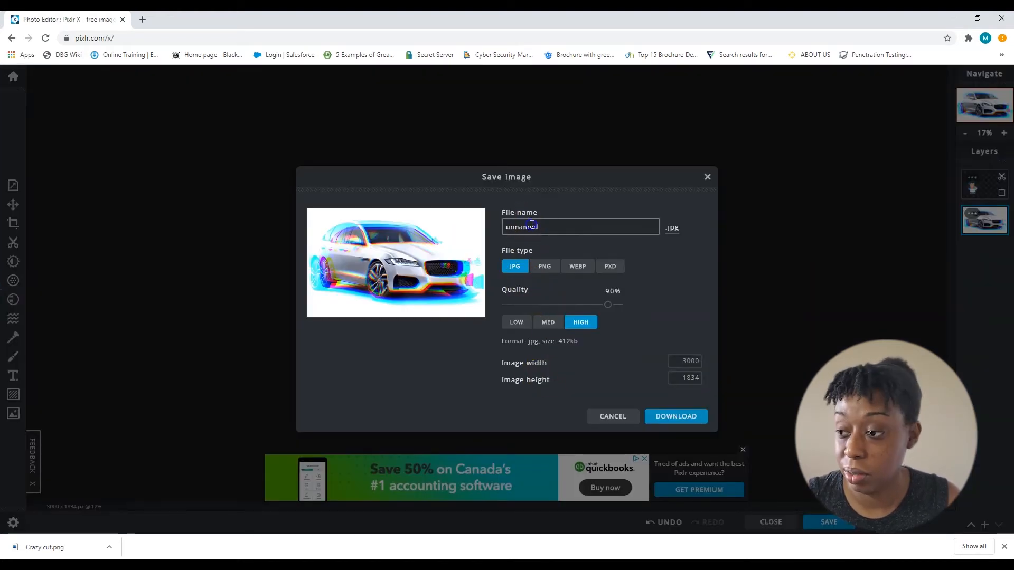
key(ctrl+a)
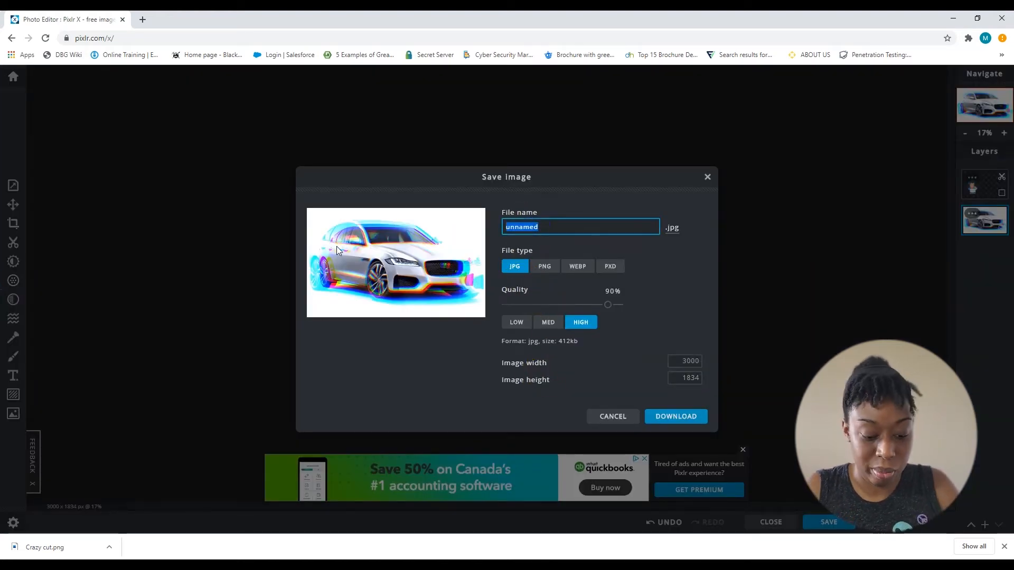
text(Cool)
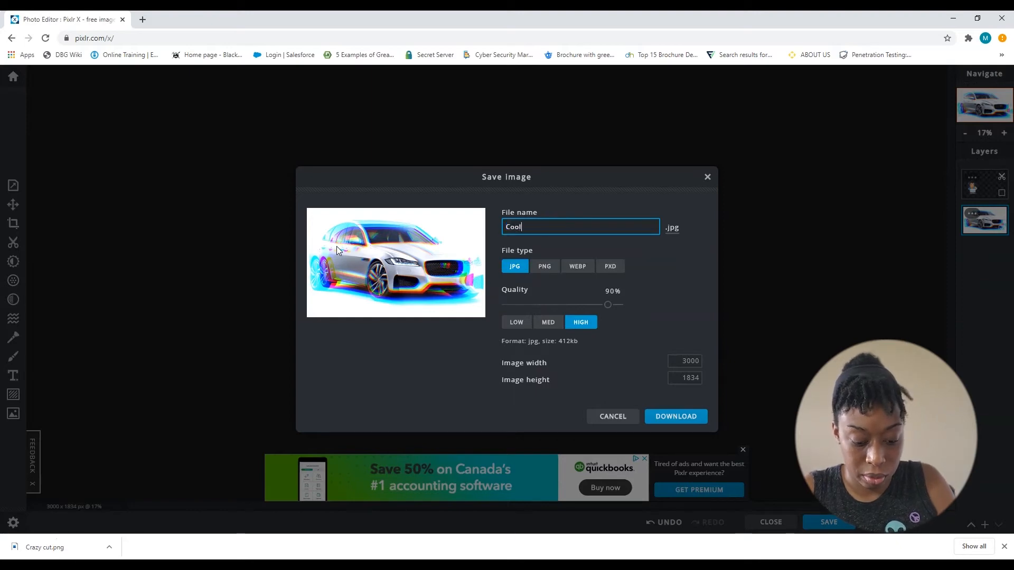
text( Car)
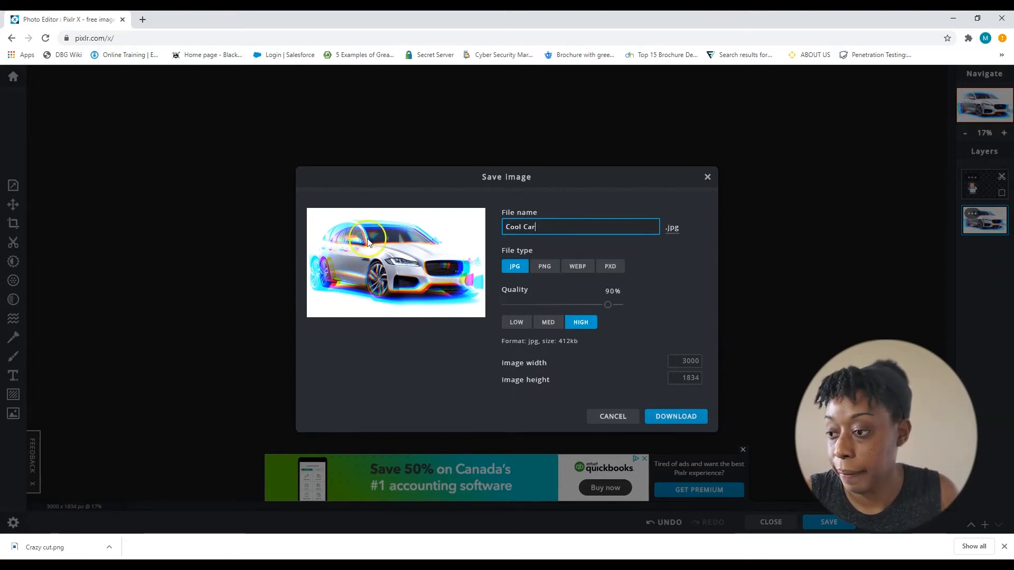
click(547, 267)
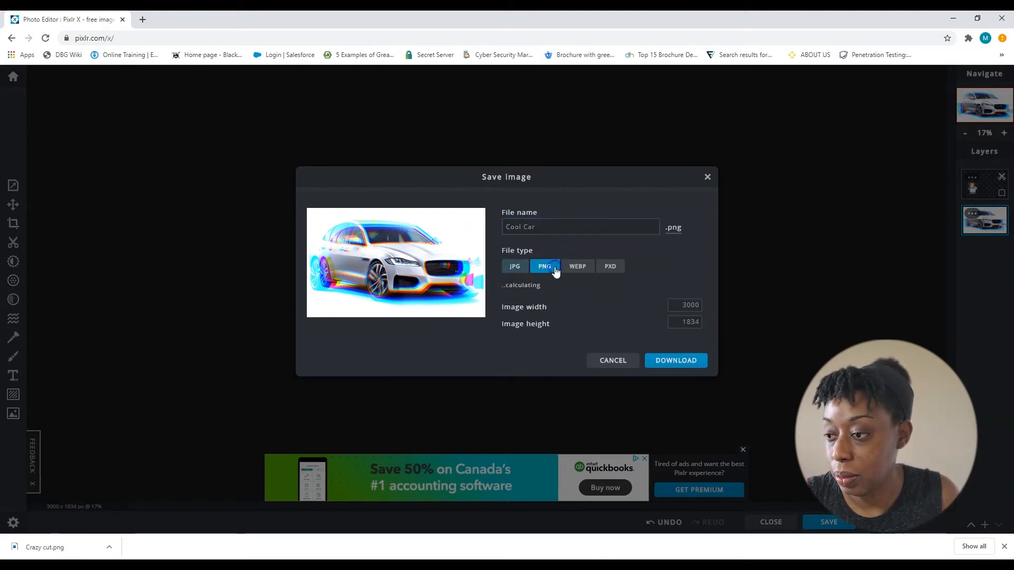
click(662, 365)
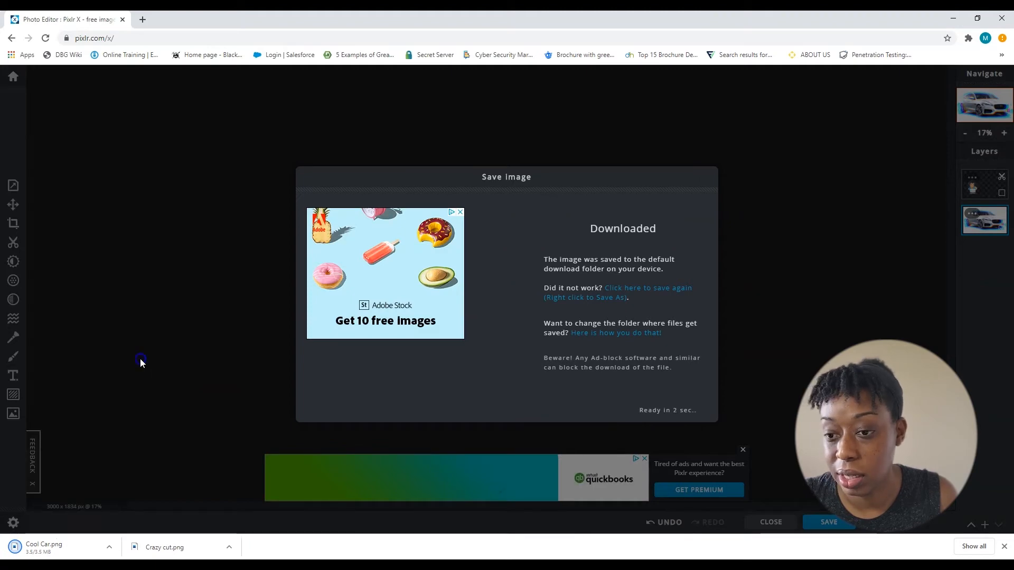
click(708, 178)
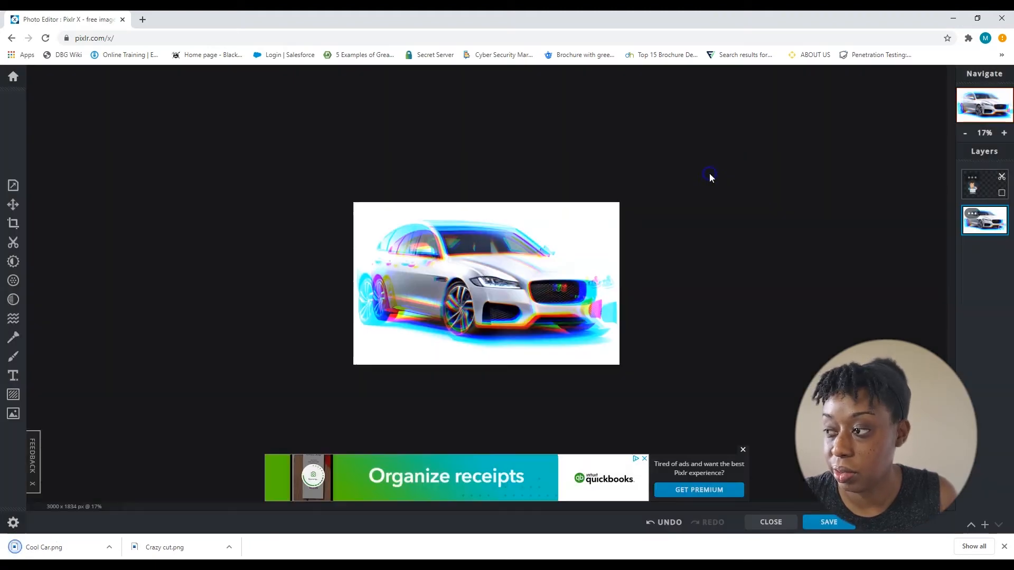
Step: Open the Effect tool and undo the Vignette, Fringe and Bloom filters on the car
click(14, 301)
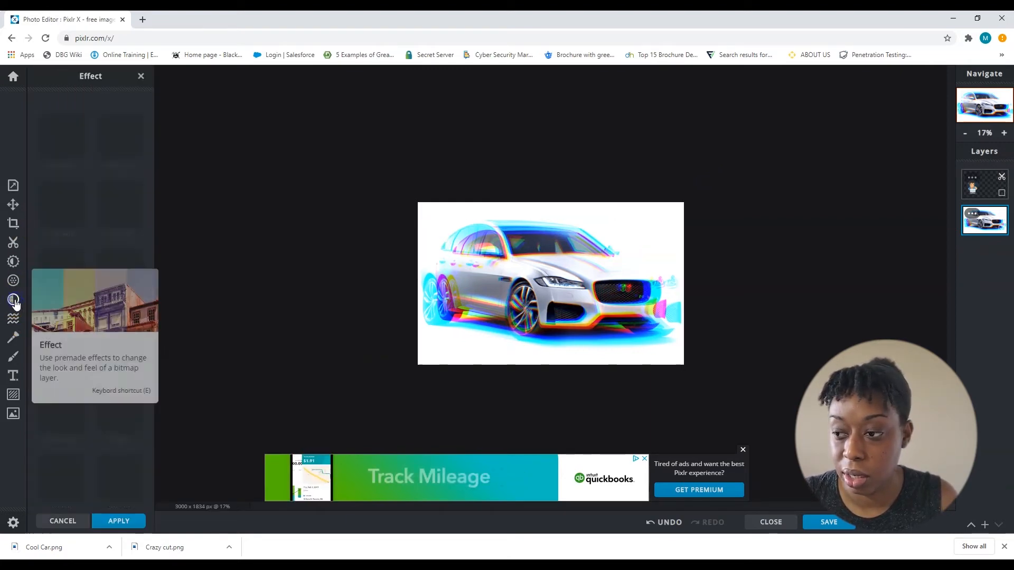
click(670, 523)
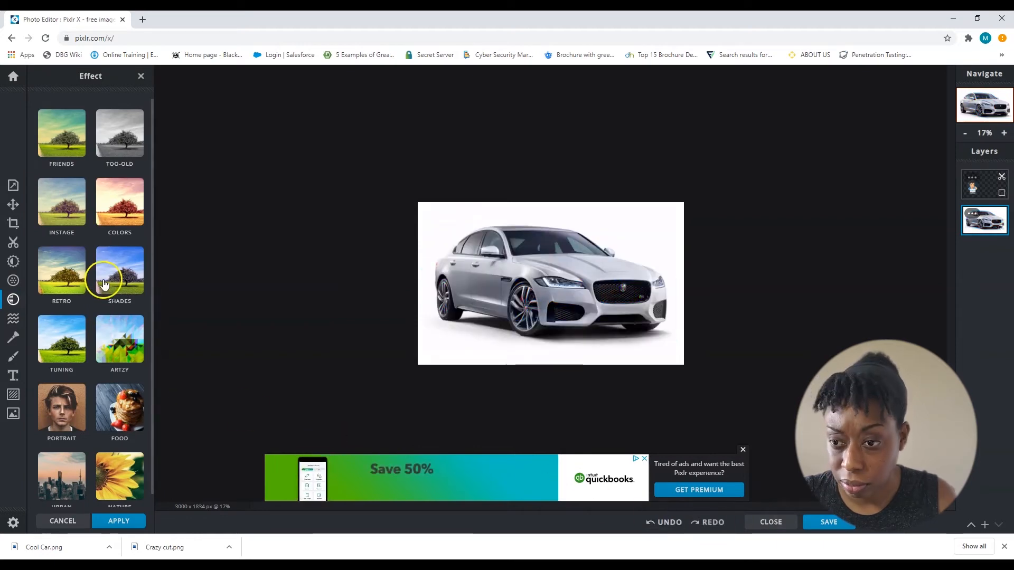
Step: Try the Aladin, Amber and Bob effects from the Friends collection on the car photo
scroll(95, 158, down, 1)
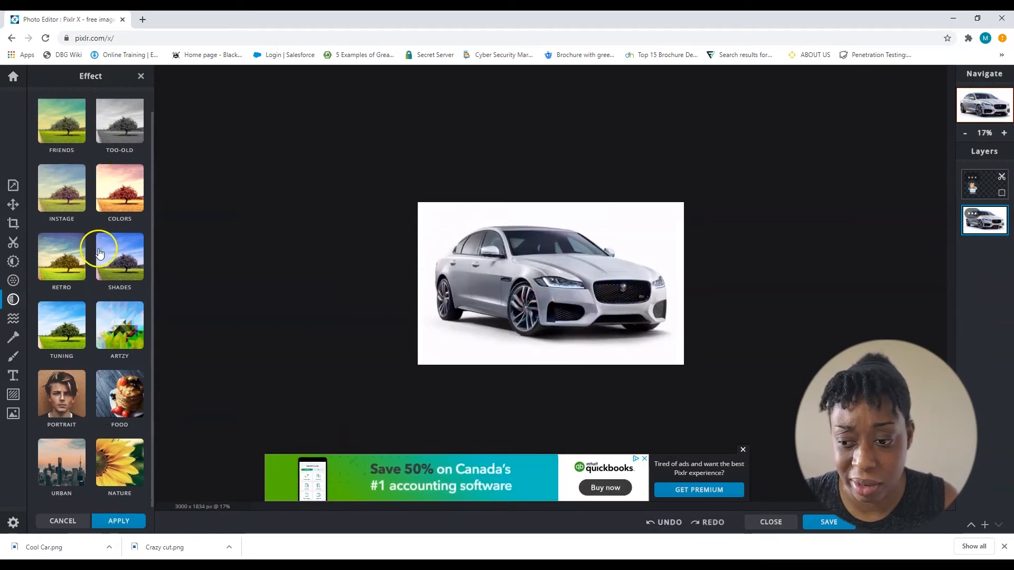
scroll(98, 253, up, 1)
click(62, 153)
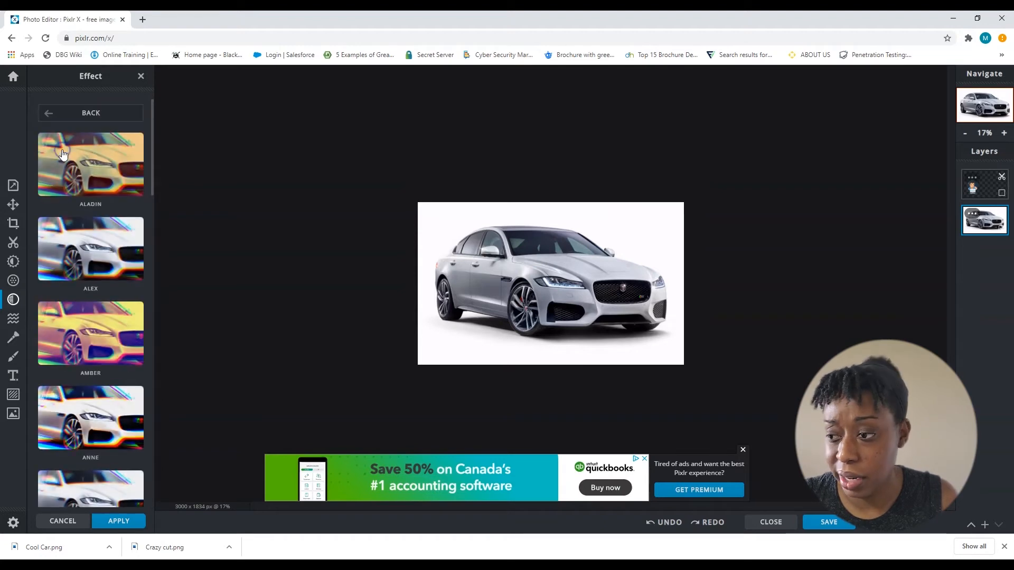
click(63, 169)
click(89, 255)
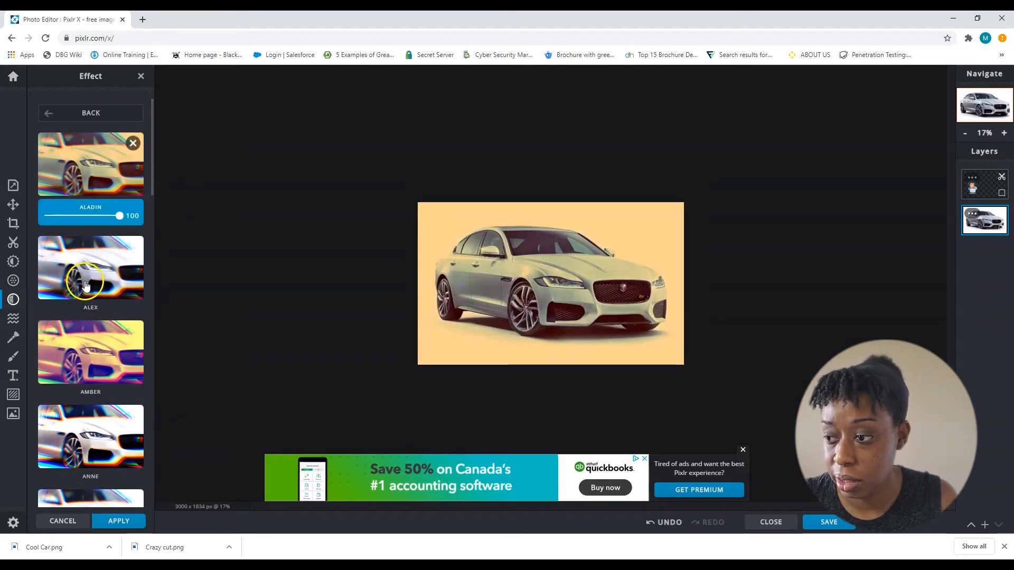
click(83, 376)
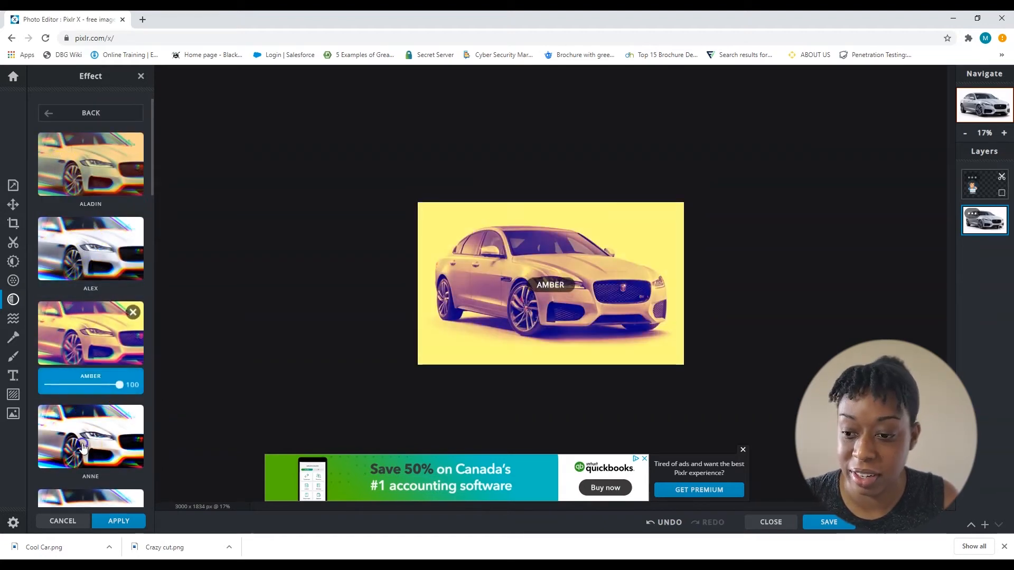
click(77, 406)
scroll(72, 356, down, 4)
click(76, 392)
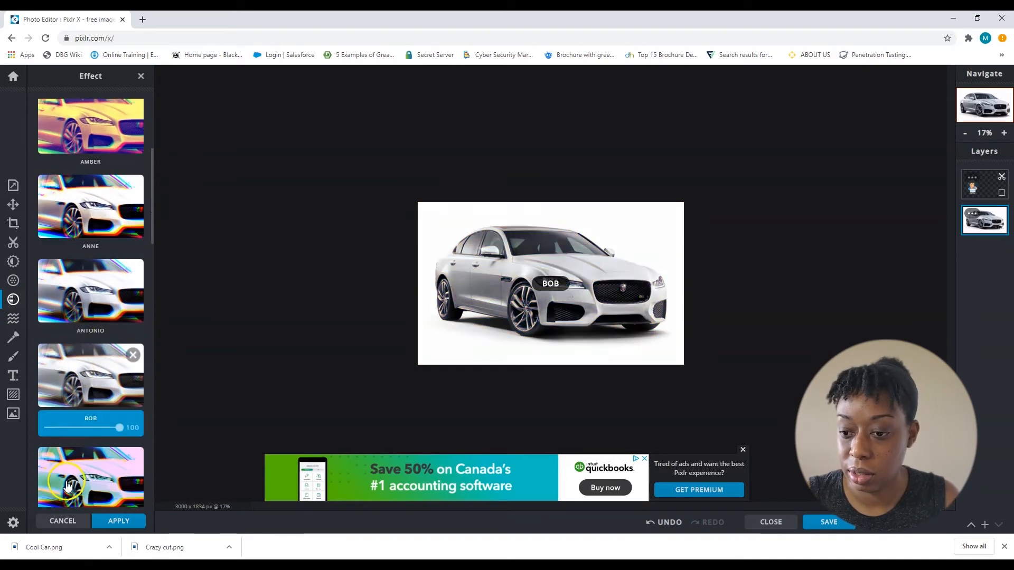
Step: Try further Friends effects on the car, including Melissa, and cancel the effect without applying it
click(81, 465)
scroll(82, 396, down, 10)
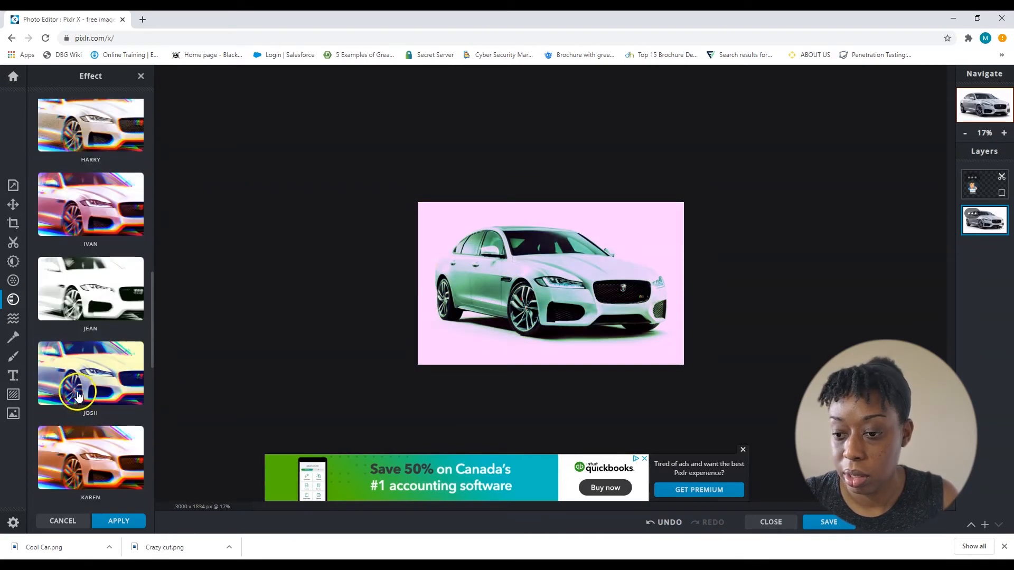
click(80, 393)
scroll(81, 422, down, 4)
click(88, 432)
scroll(88, 432, down, 4)
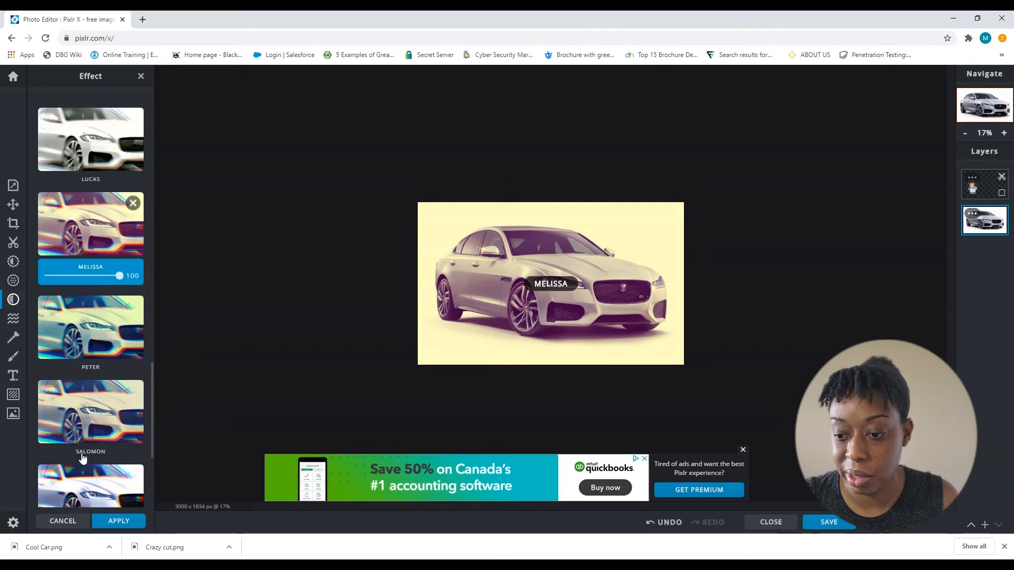
click(62, 521)
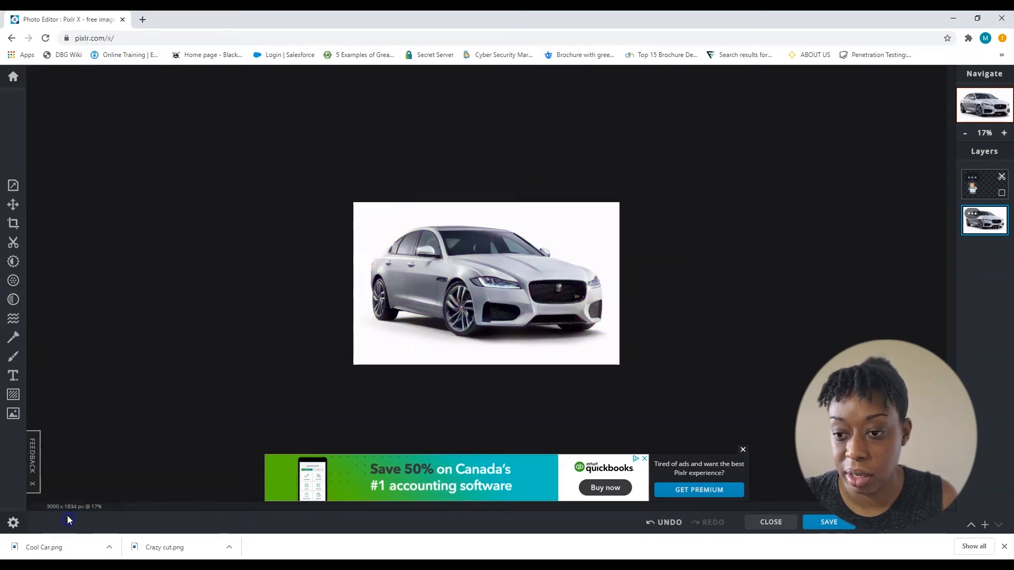
Step: Swirl the car's front wheel with Liquify at 50 px size and 85% strength, and try the Restore brush on the car
click(14, 300)
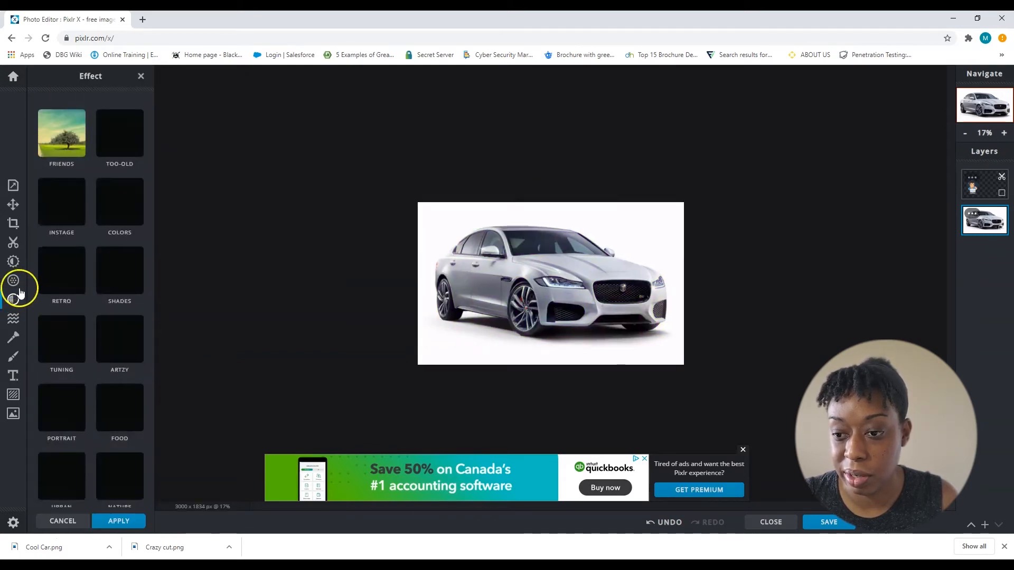
click(15, 317)
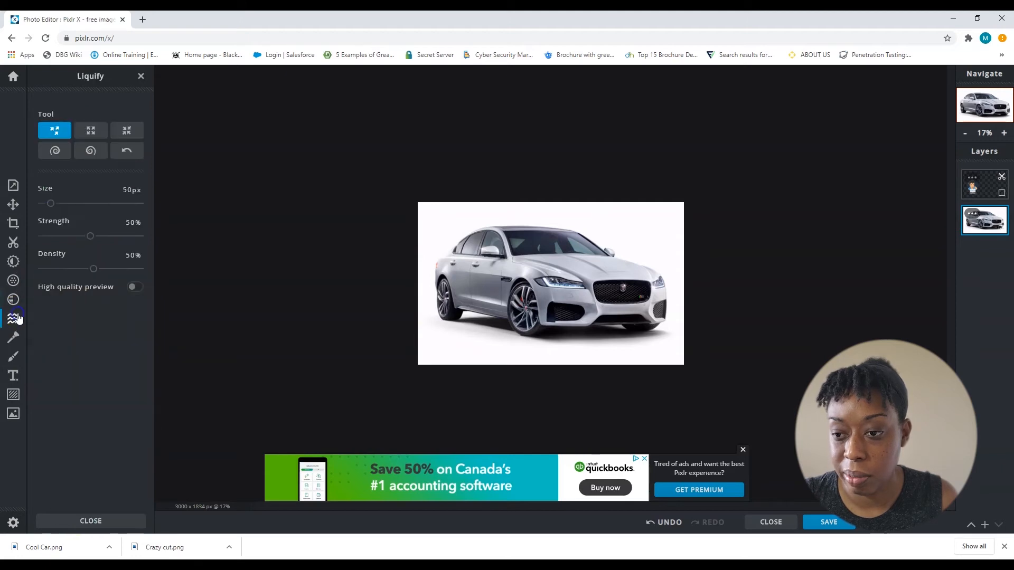
click(90, 153)
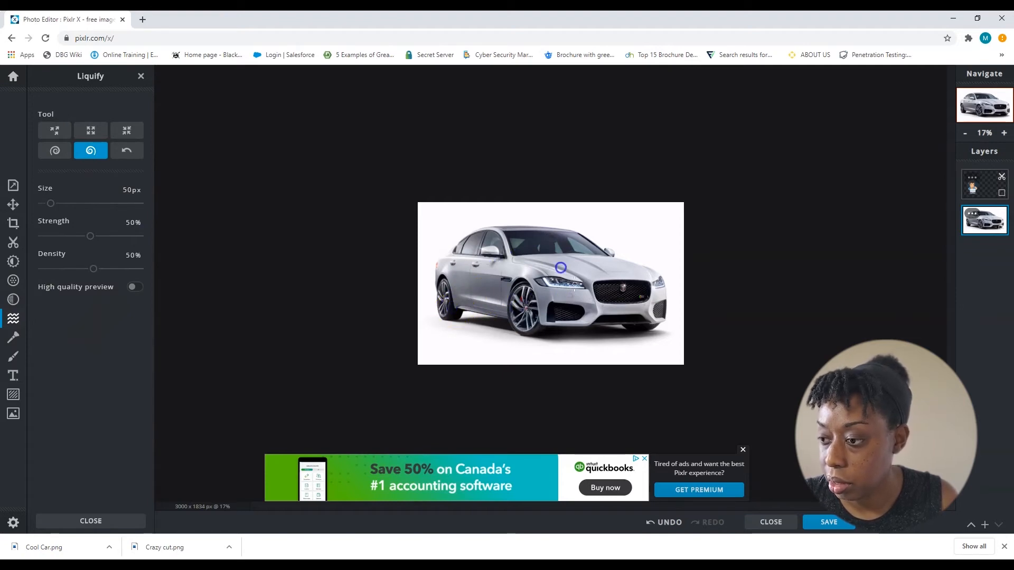
mouse_move(519, 327)
mouse_down()
mouse_move(516, 317)
mouse_move(528, 316)
mouse_up()
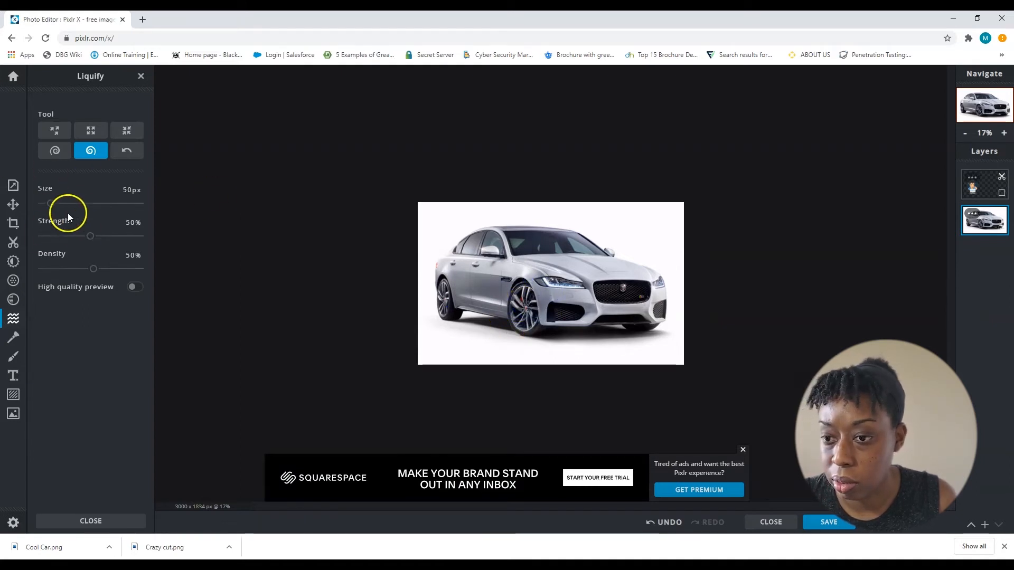
drag(90, 236, 109, 237)
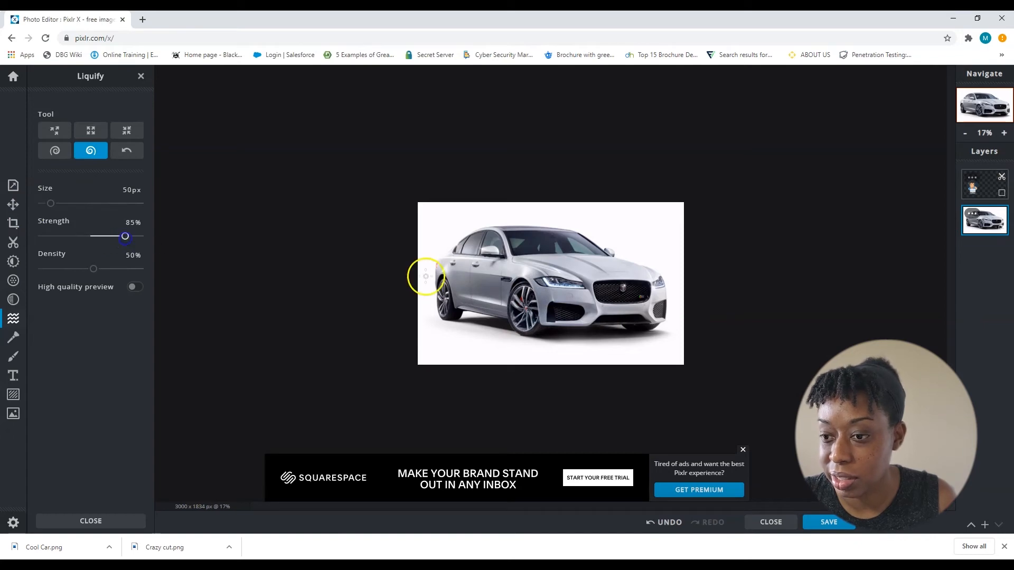
click(531, 317)
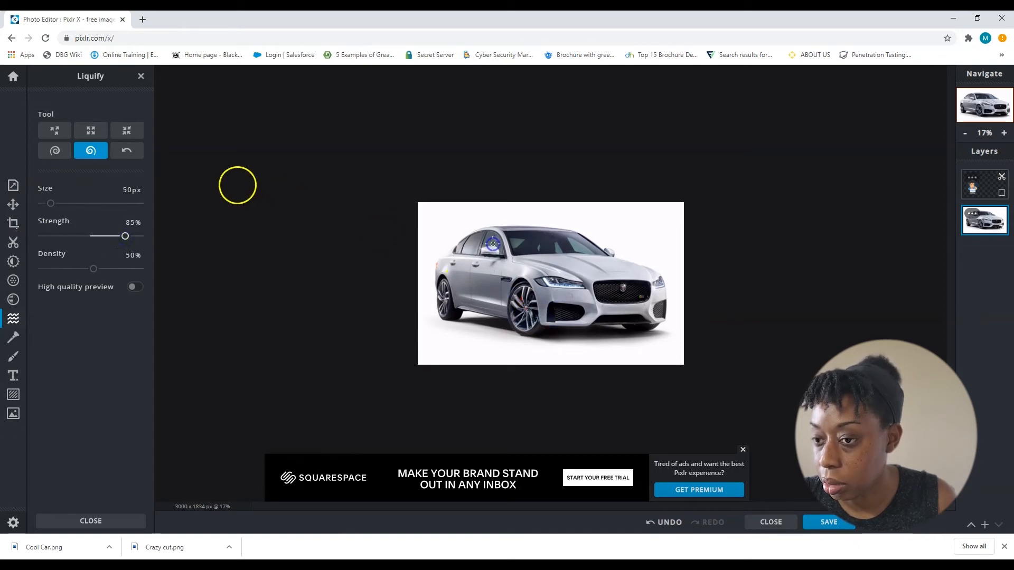
click(120, 155)
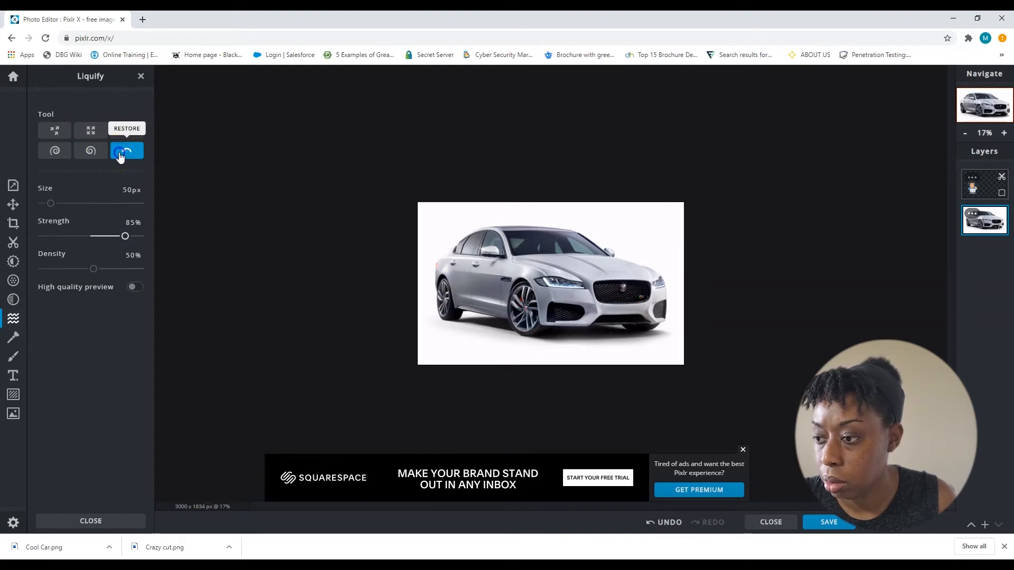
click(470, 294)
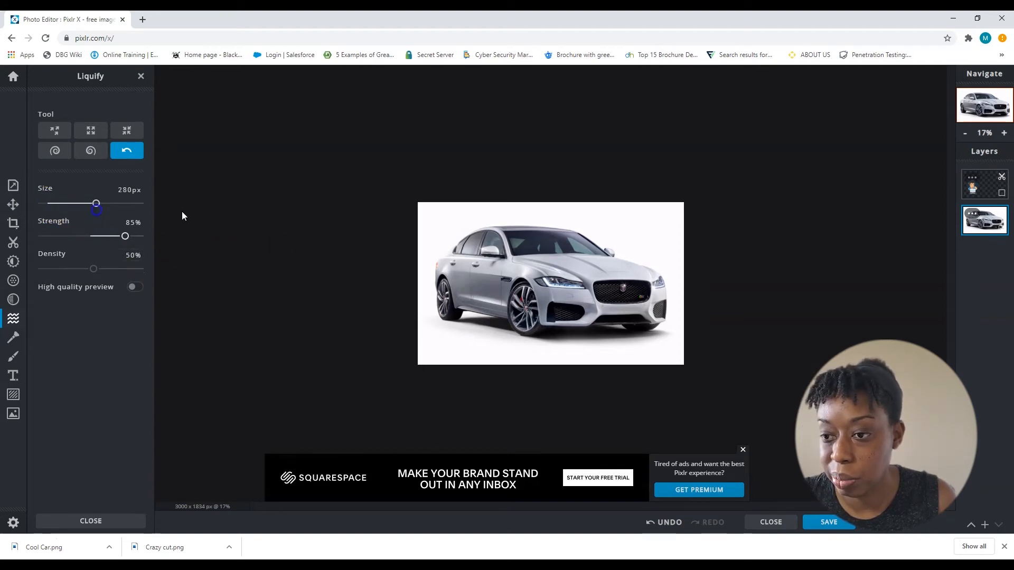
Step: Swirl the car's body and grille with Liquify at 280 px size and 85% strength, and undo the distortion
click(91, 152)
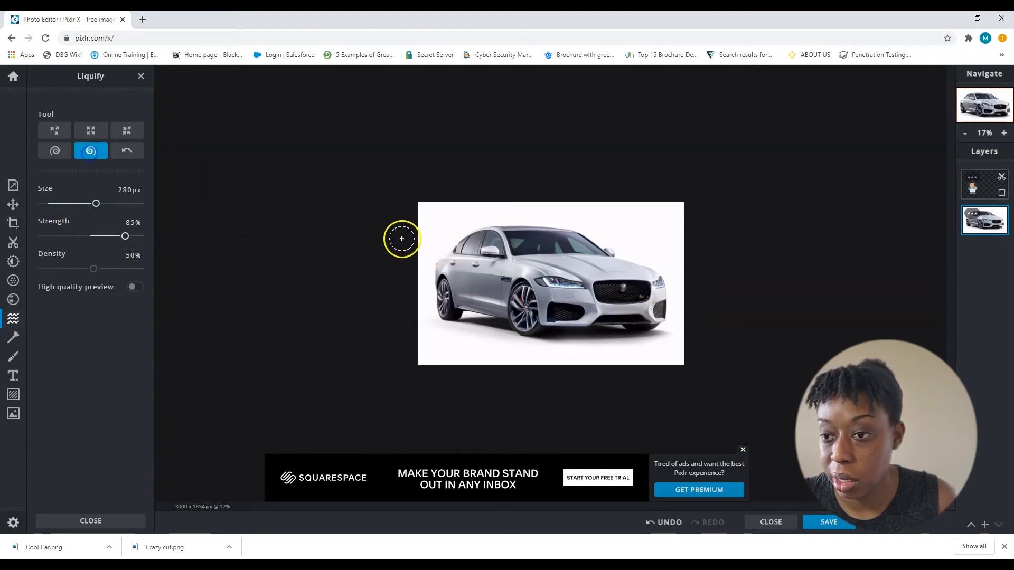
click(449, 280)
drag(457, 293, 443, 268)
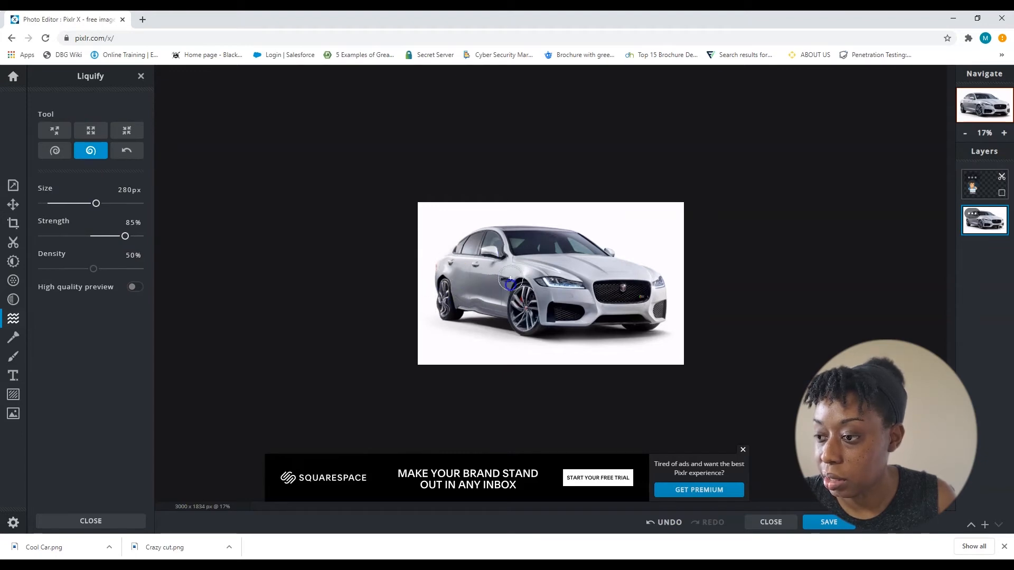
mouse_move(544, 262)
mouse_down()
mouse_move(533, 290)
mouse_move(617, 288)
mouse_move(620, 304)
mouse_up()
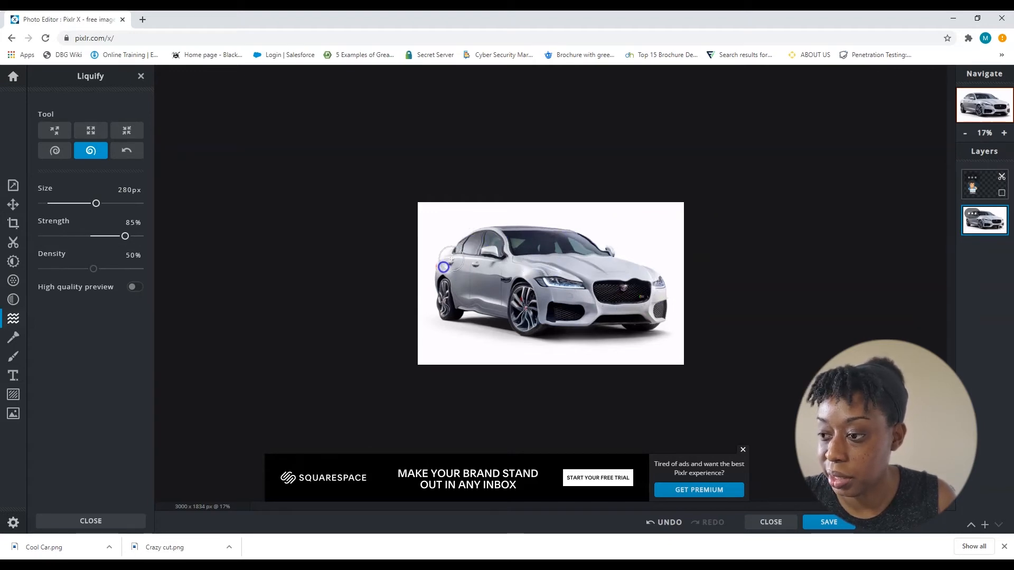
mouse_move(434, 301)
mouse_down()
mouse_move(494, 325)
mouse_move(602, 312)
mouse_up()
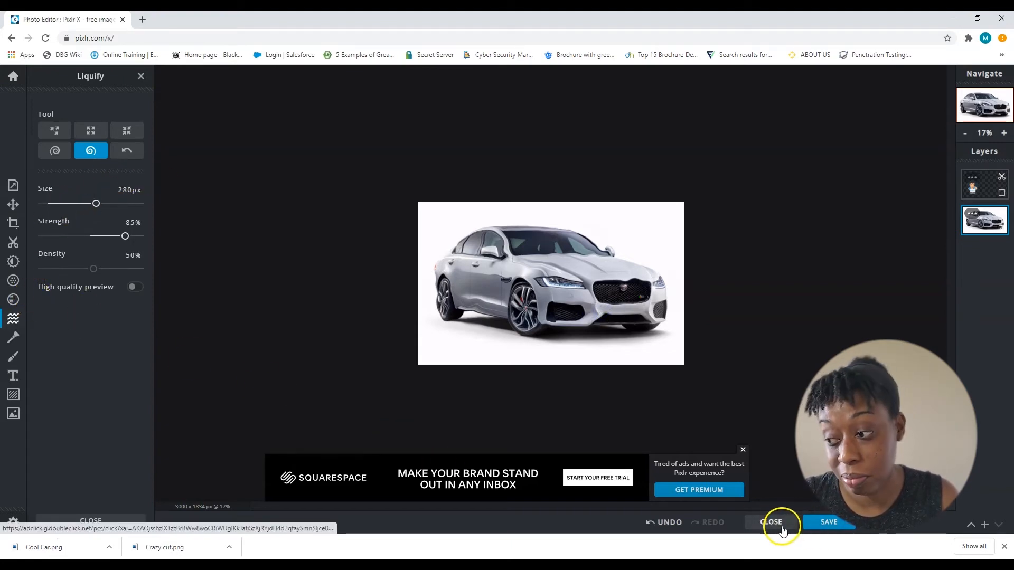
click(650, 522)
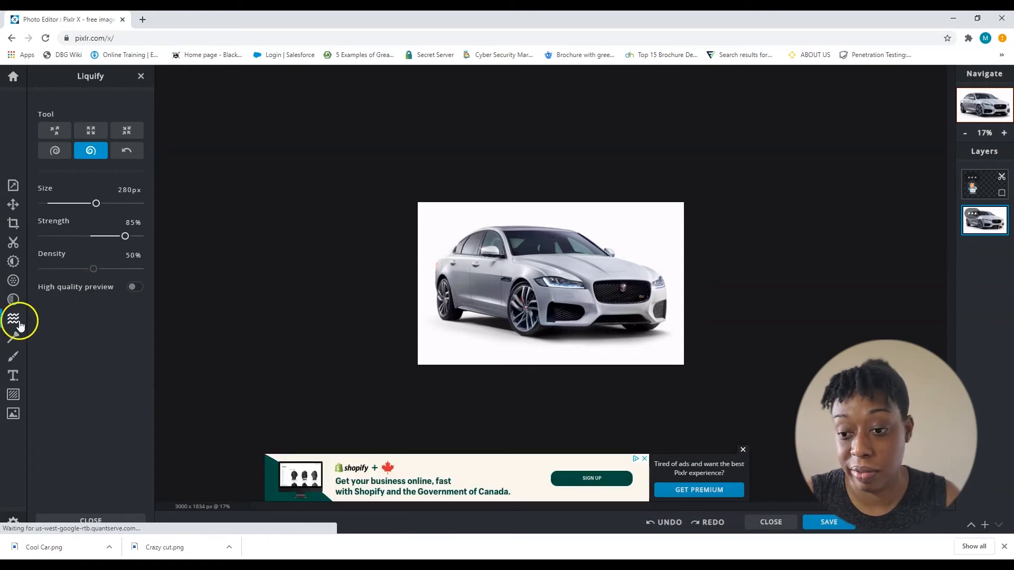
Step: Examine the options of the Retouch tool and the Draw tool
click(14, 343)
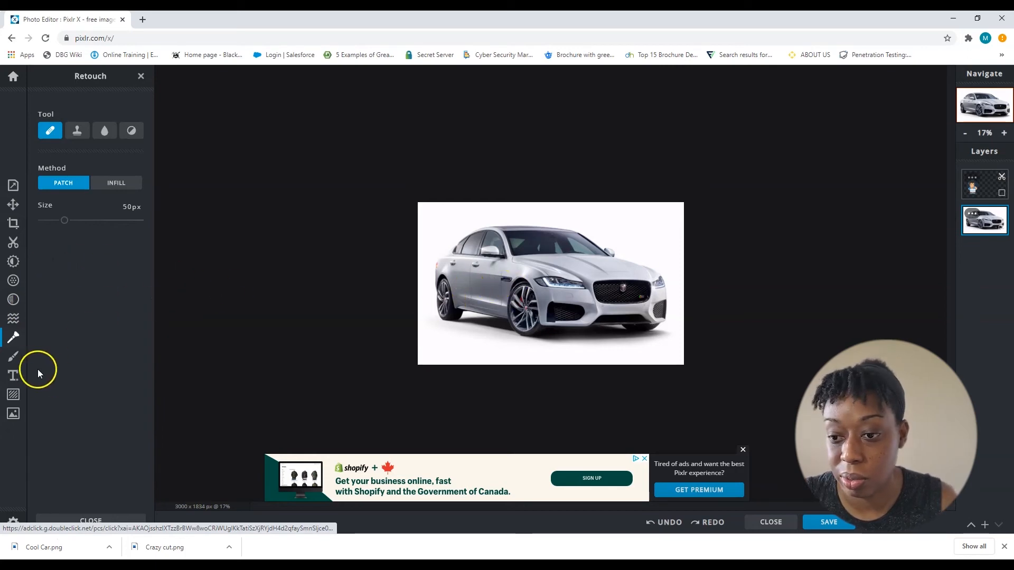
click(14, 360)
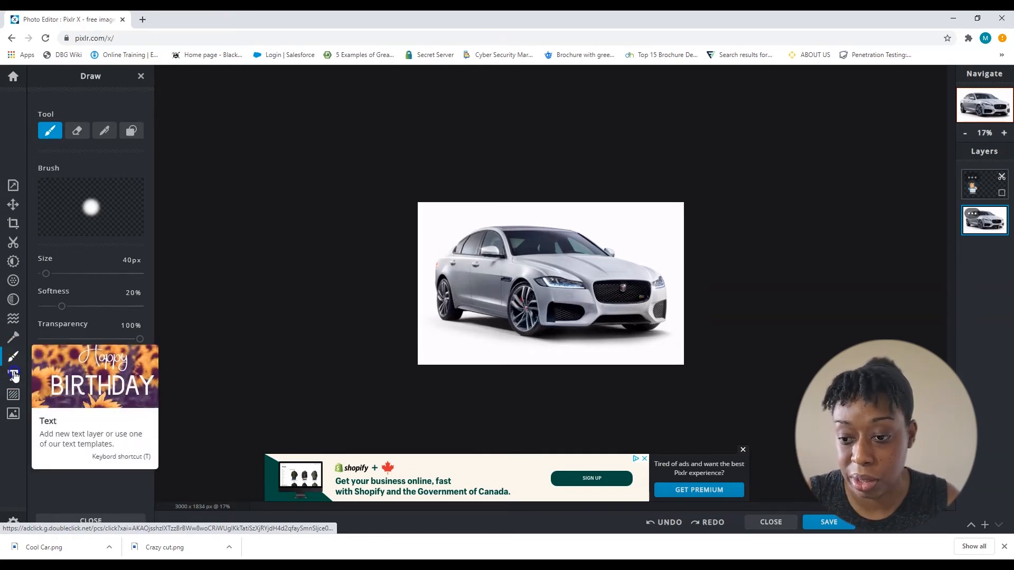
Step: Add two text layers across the car and move the second one above the first, over the windshield
click(13, 375)
click(75, 157)
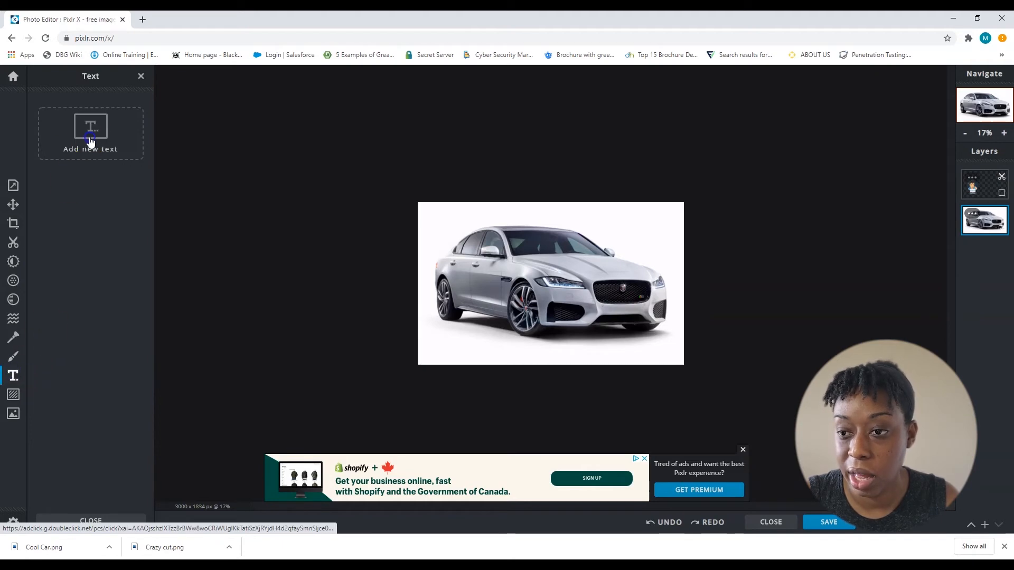
scroll(96, 300, down, 2)
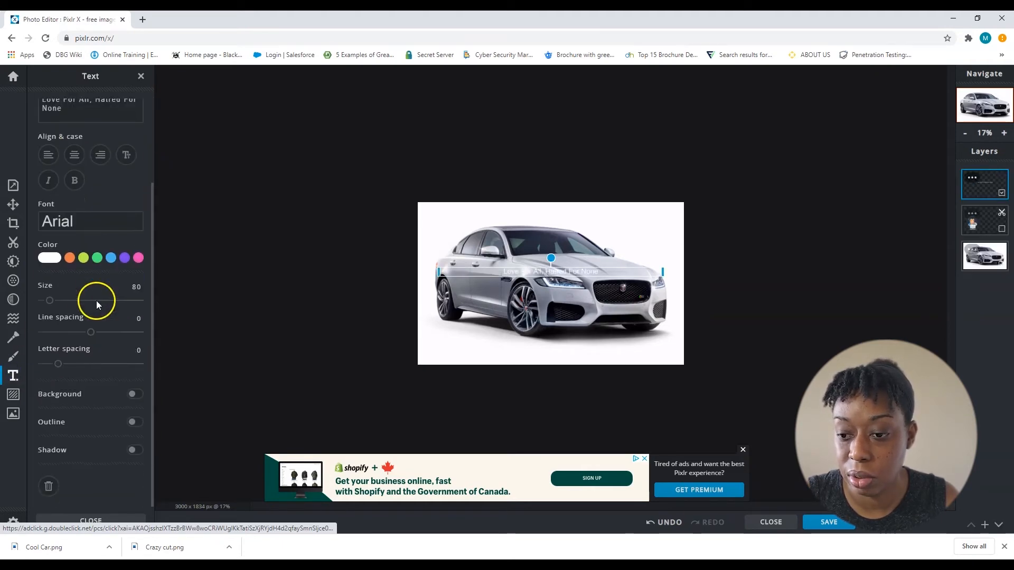
scroll(95, 292, up, 3)
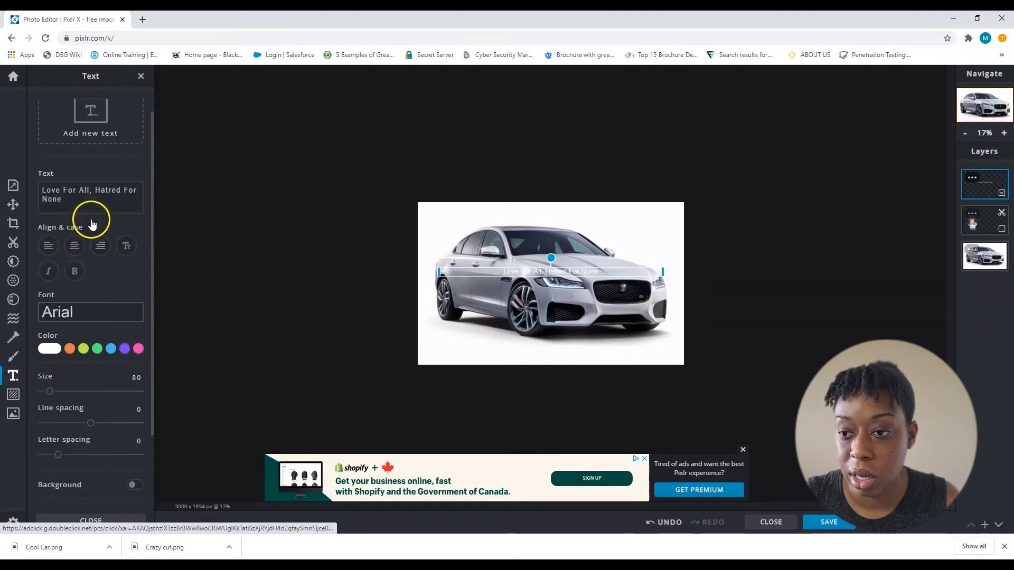
click(89, 134)
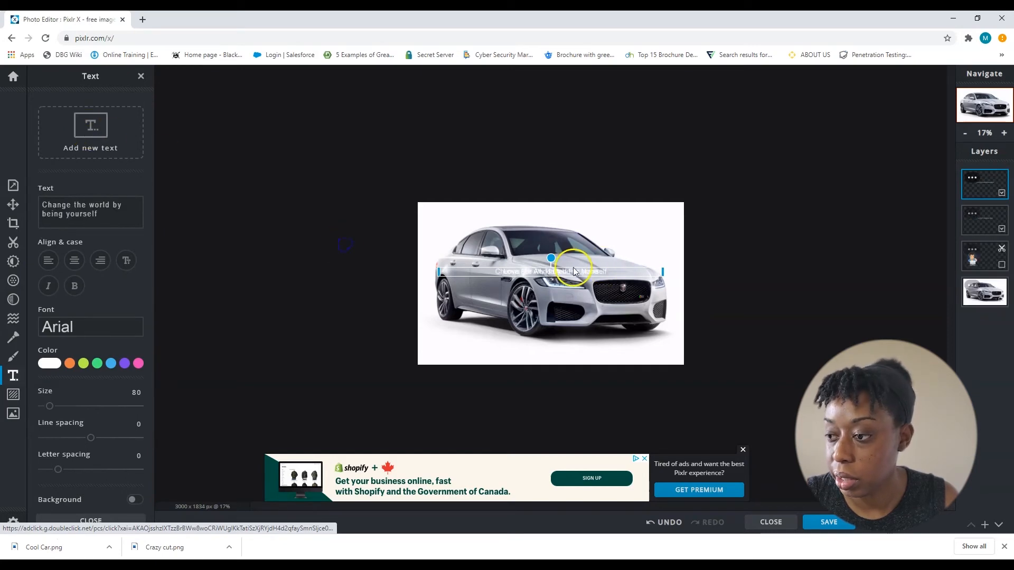
drag(575, 271, 565, 245)
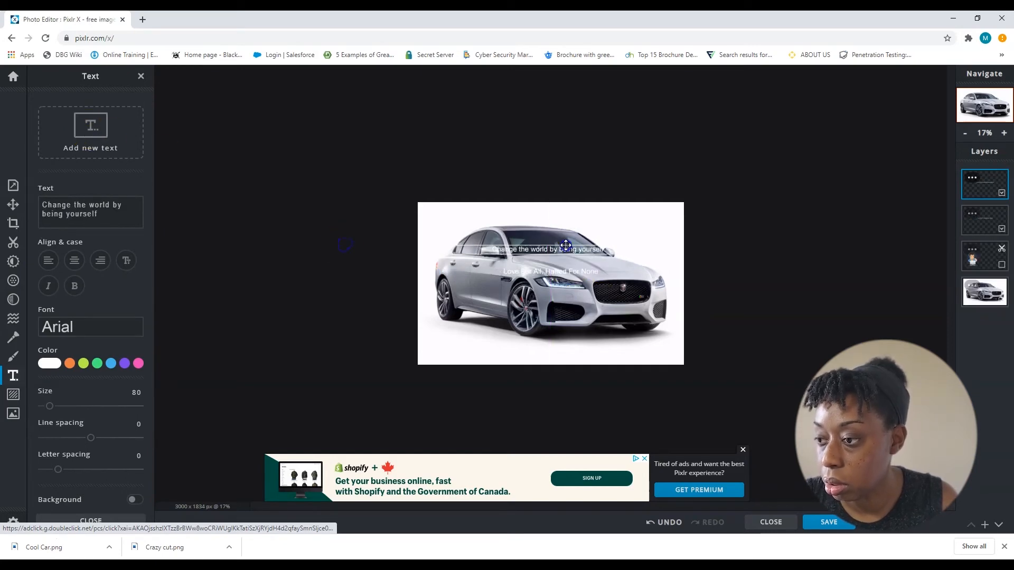
Step: Colour the "Change the world by being yourself" text pink (#EB46B4) and set its font to Daddy Day
click(138, 364)
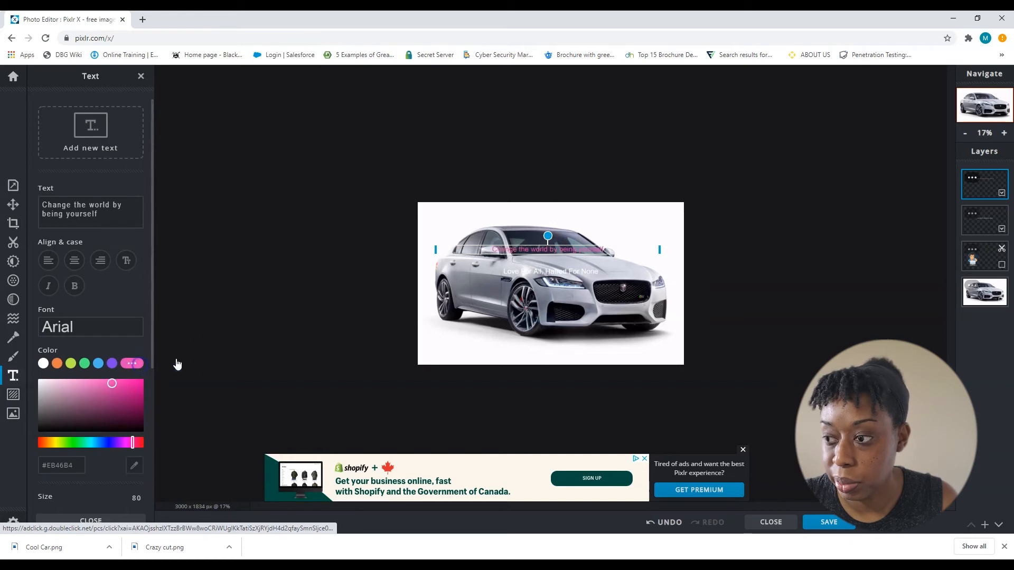
click(557, 271)
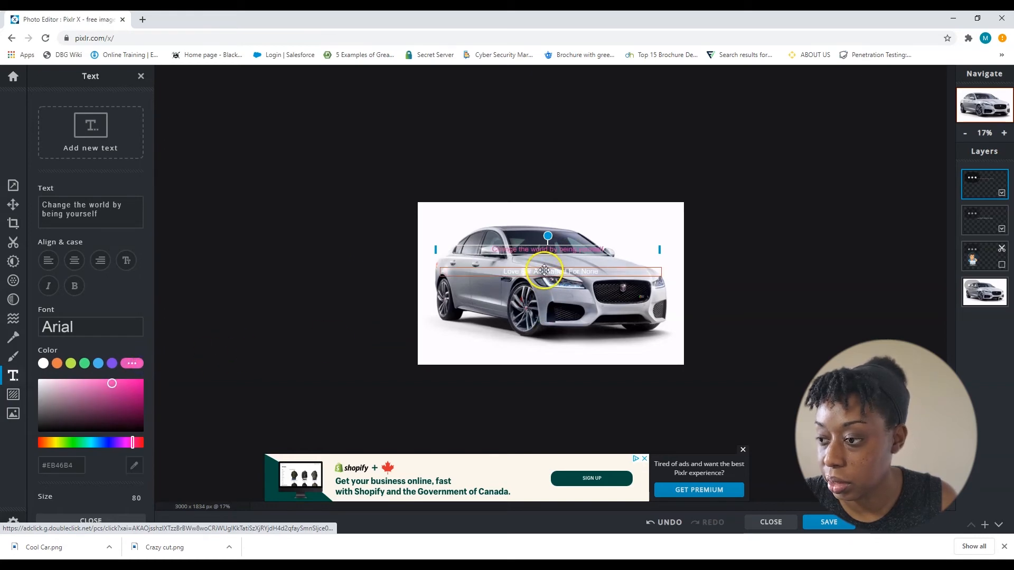
click(581, 249)
click(92, 337)
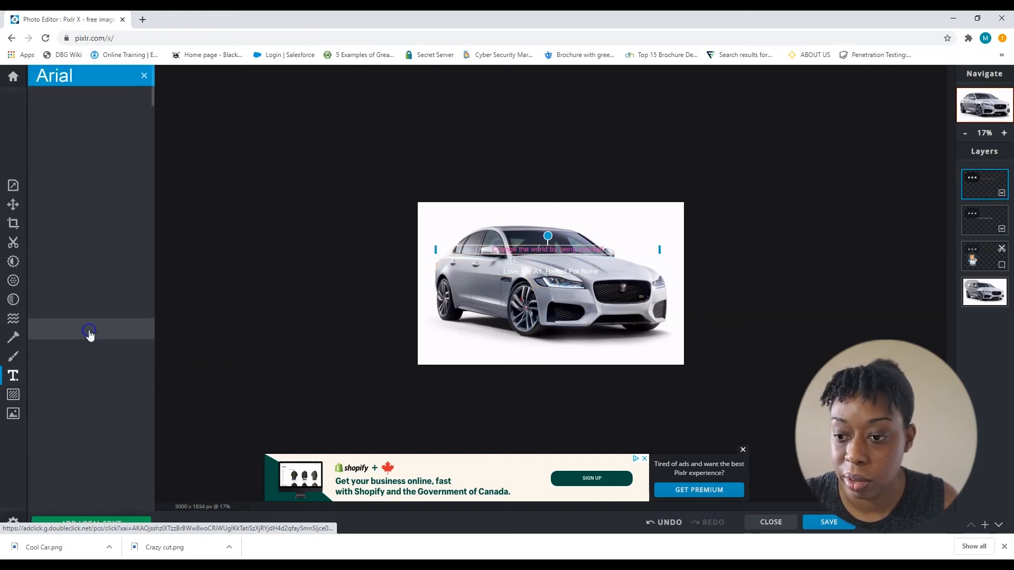
scroll(95, 295, down, 10)
scroll(93, 341, down, 10)
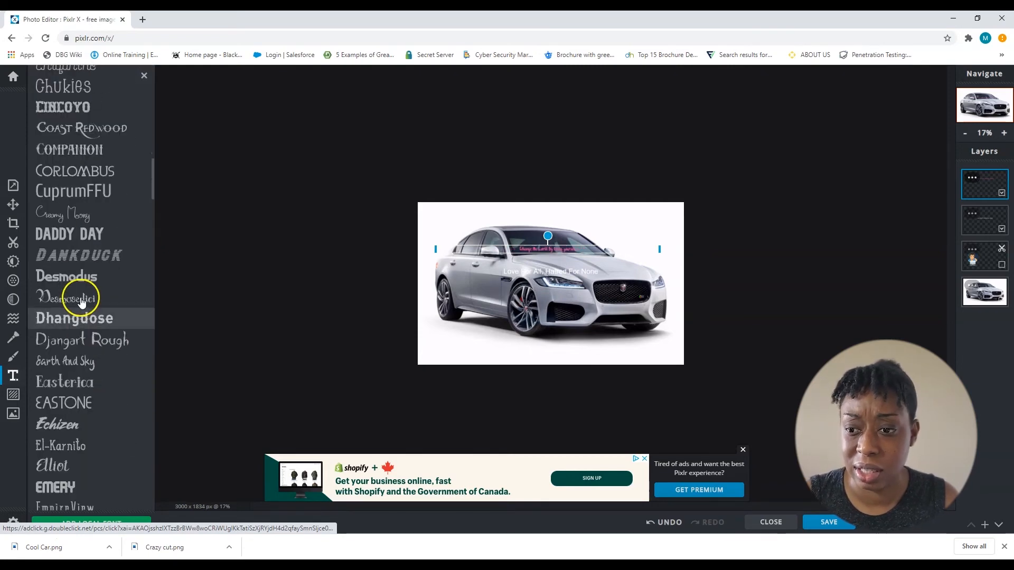
click(83, 234)
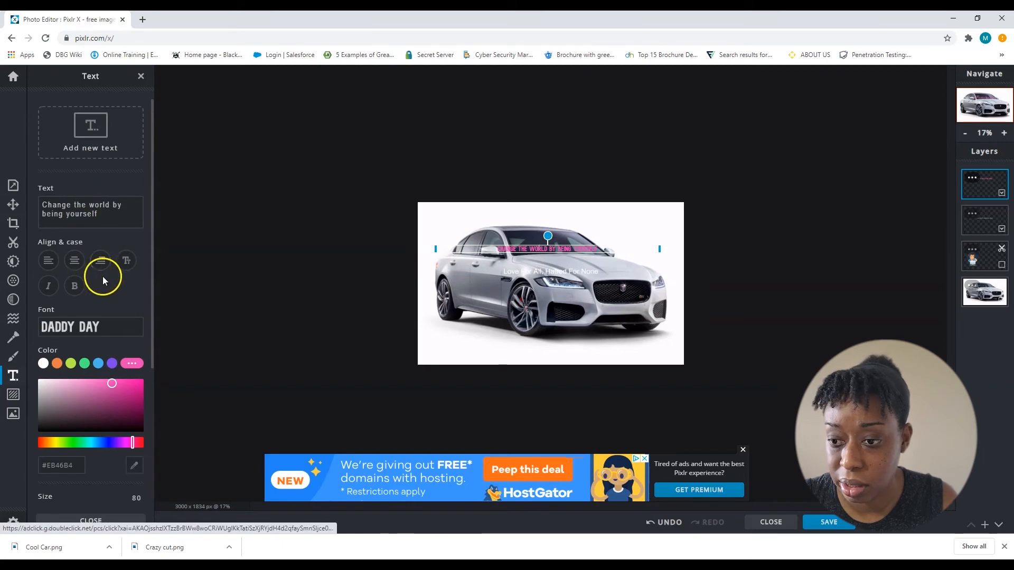
Step: Enlarge the pink text to size 351 so it spans the car
scroll(99, 331, down, 3)
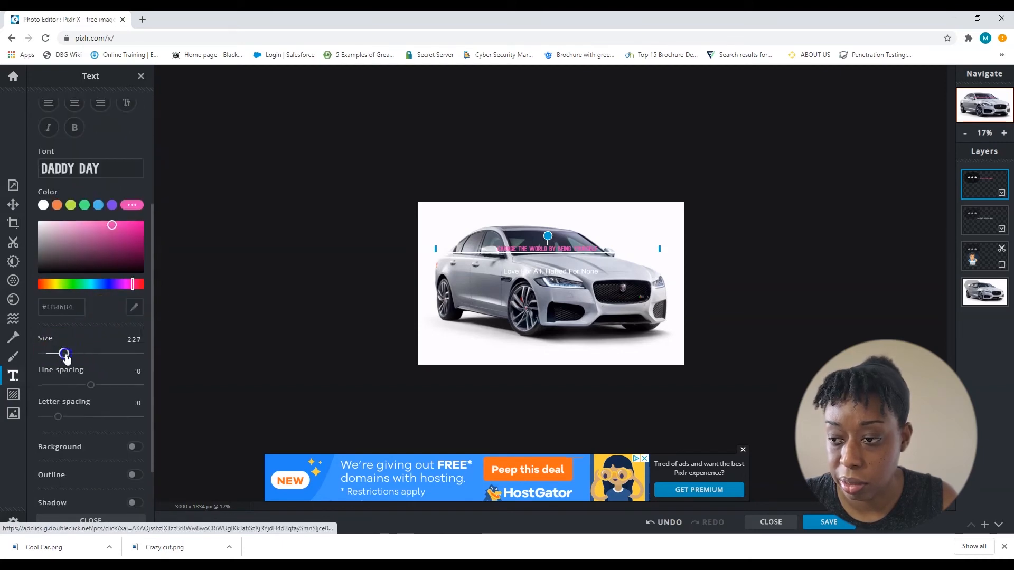
mouse_move(90, 356)
mouse_down()
mouse_move(63, 355)
mouse_move(77, 355)
mouse_up()
click(570, 248)
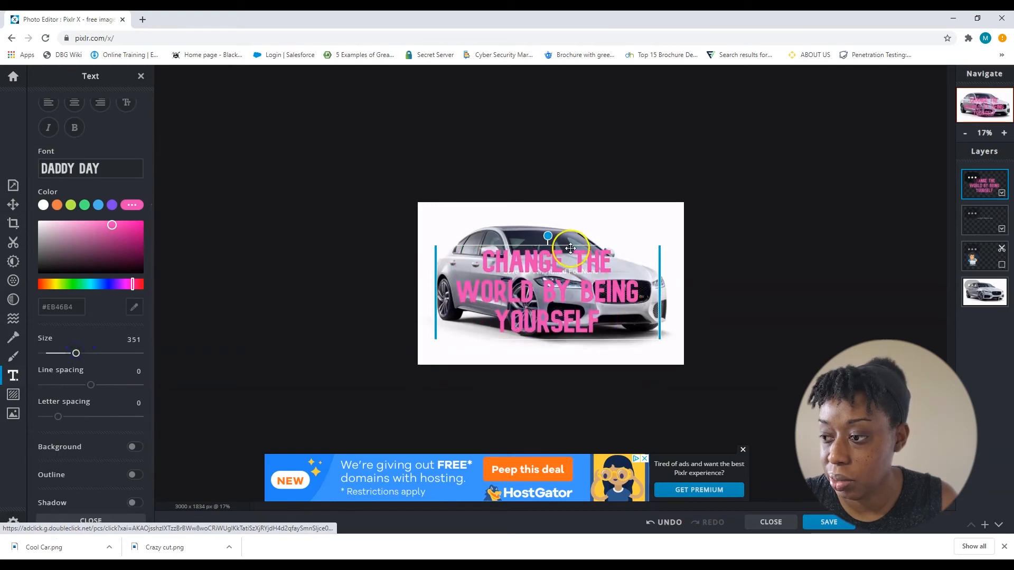
Step: Nudge the pink text slightly down over the car and set its size to 80 with a letter spacing of 37
mouse_move(568, 245)
mouse_down()
mouse_move(571, 268)
mouse_move(574, 250)
mouse_up()
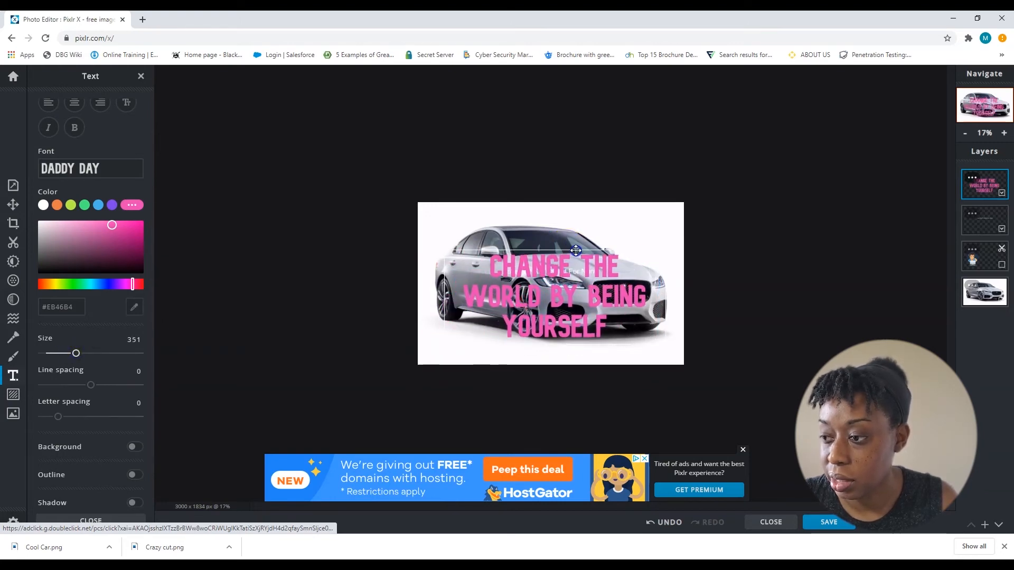
click(131, 341)
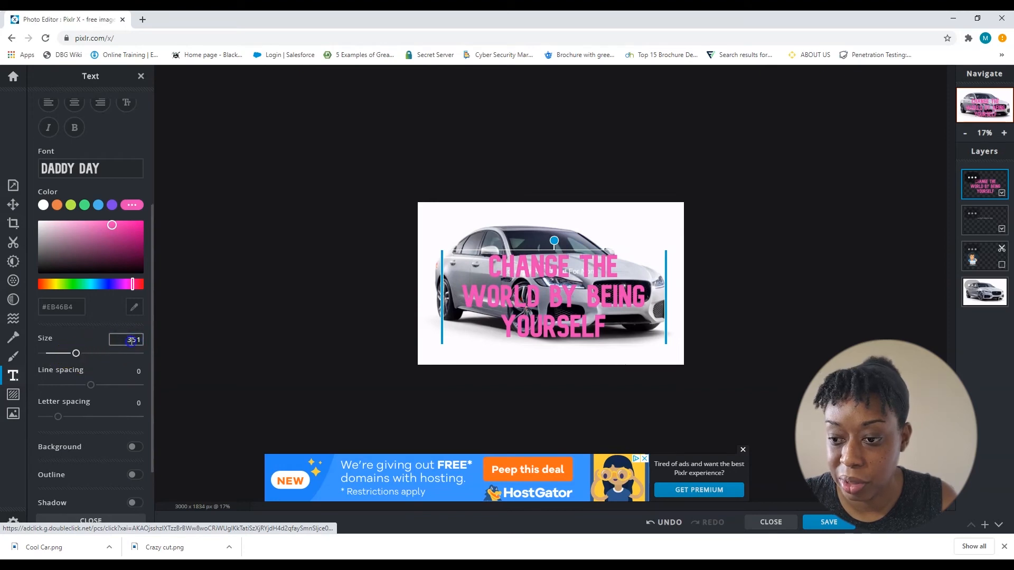
click(80, 338)
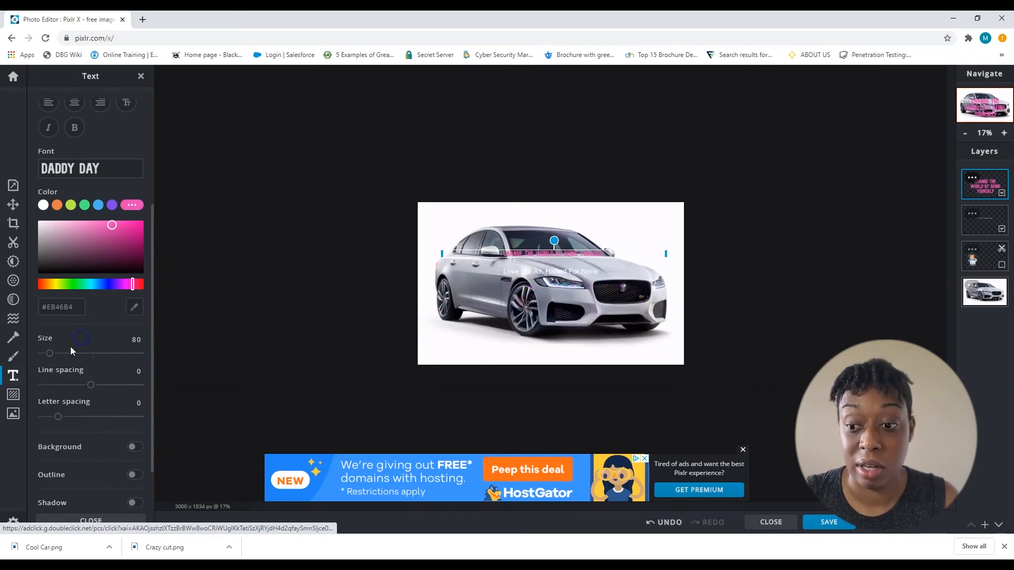
scroll(71, 346, down, 1)
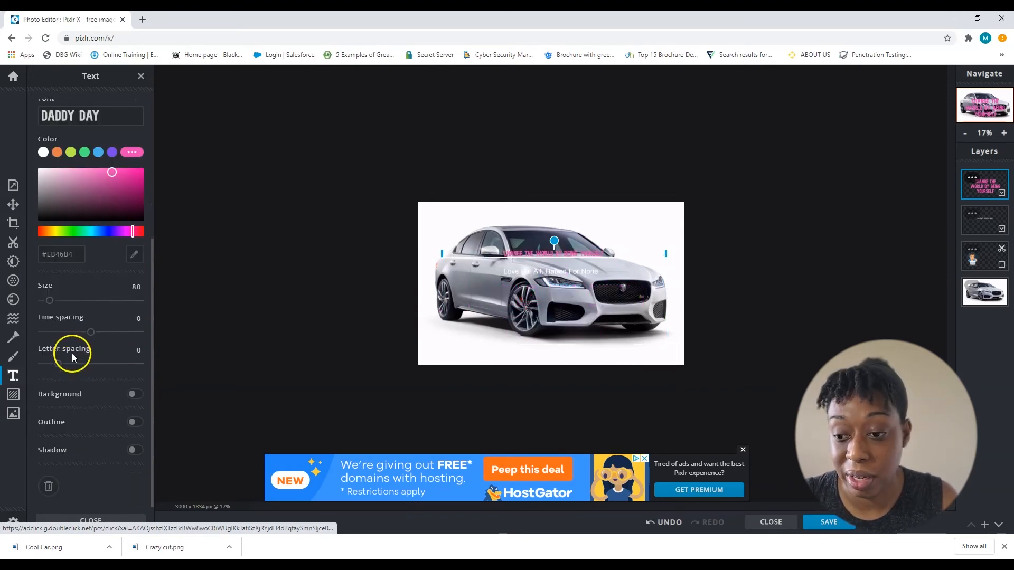
drag(63, 367, 88, 368)
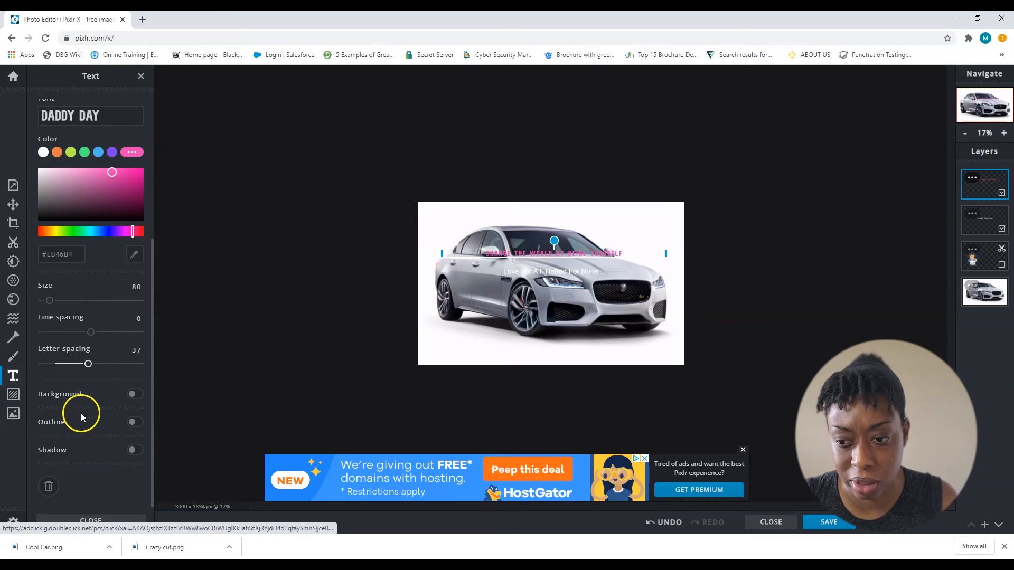
Step: Examine the element categories and the overlay collections, including Blue and Gold and Bokeh Textures
click(11, 394)
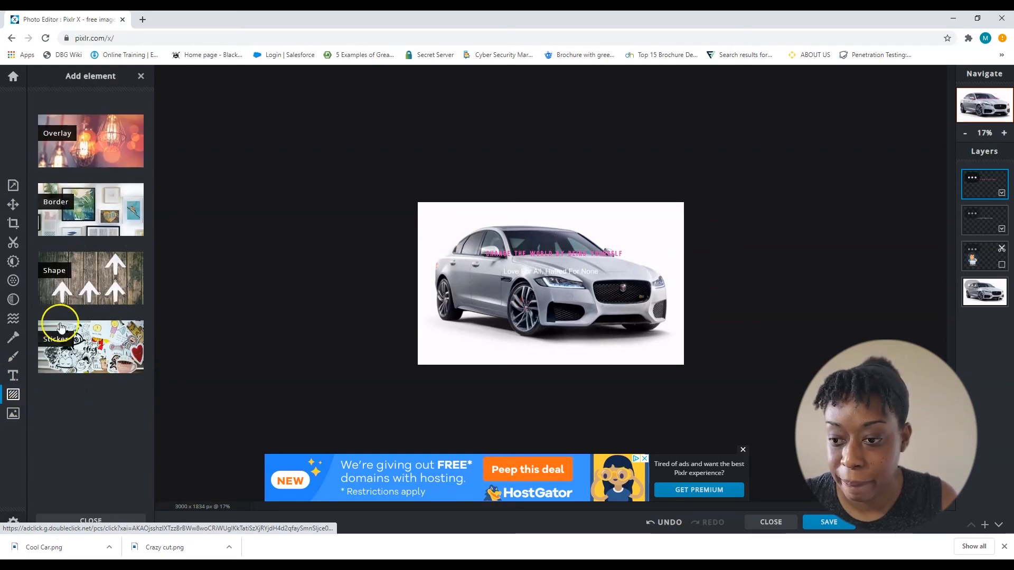
click(69, 158)
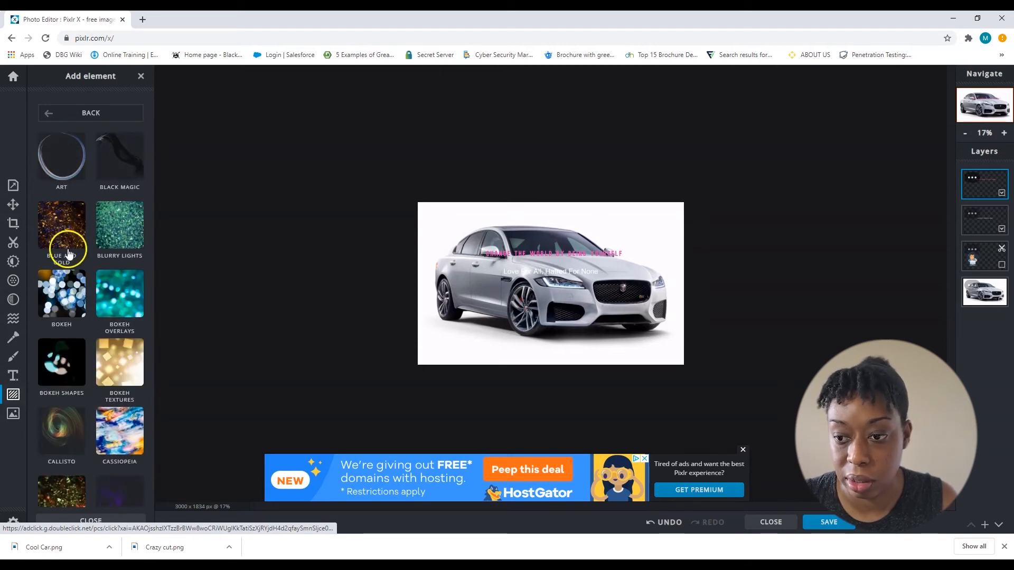
click(68, 240)
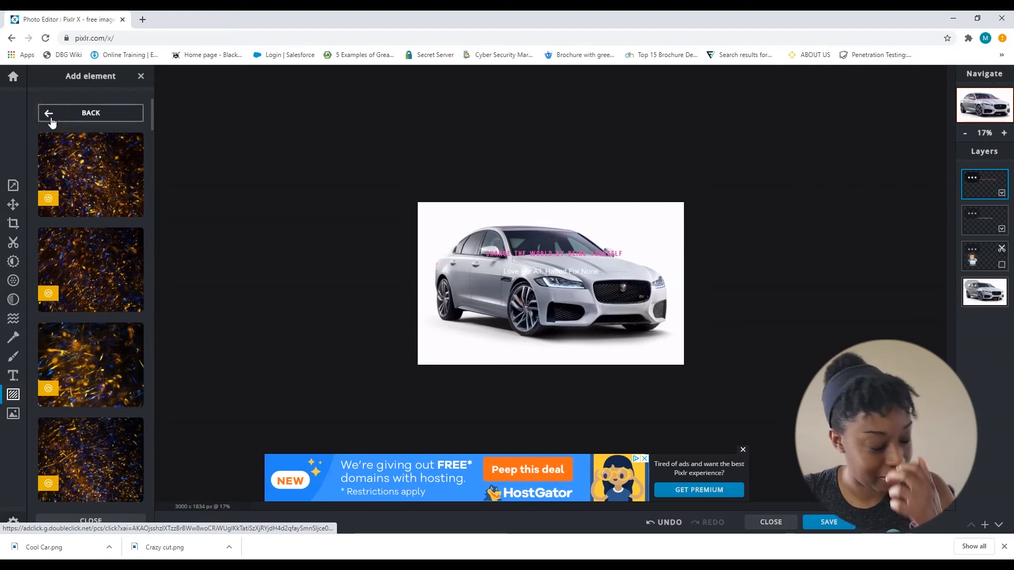
click(50, 118)
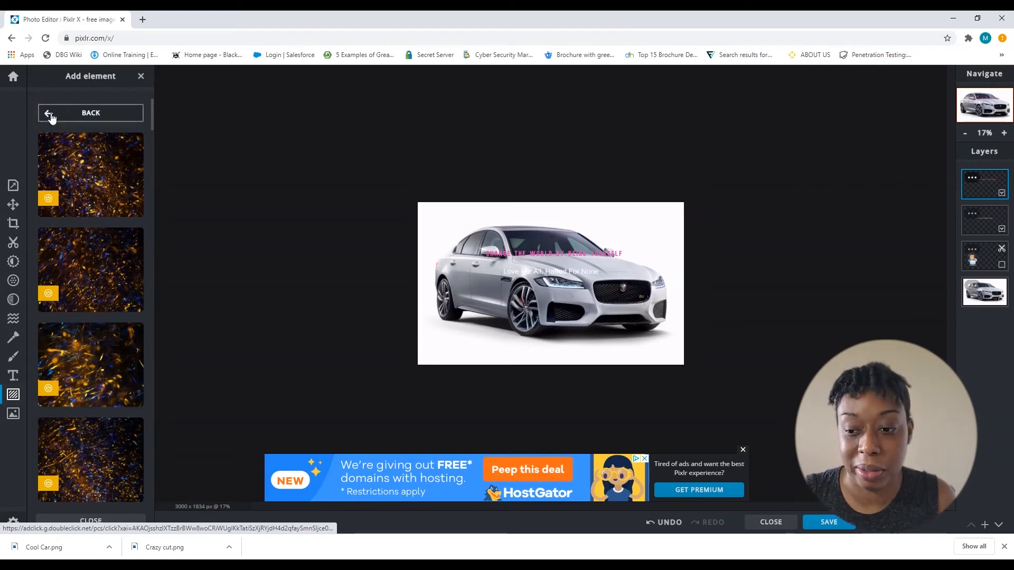
click(98, 359)
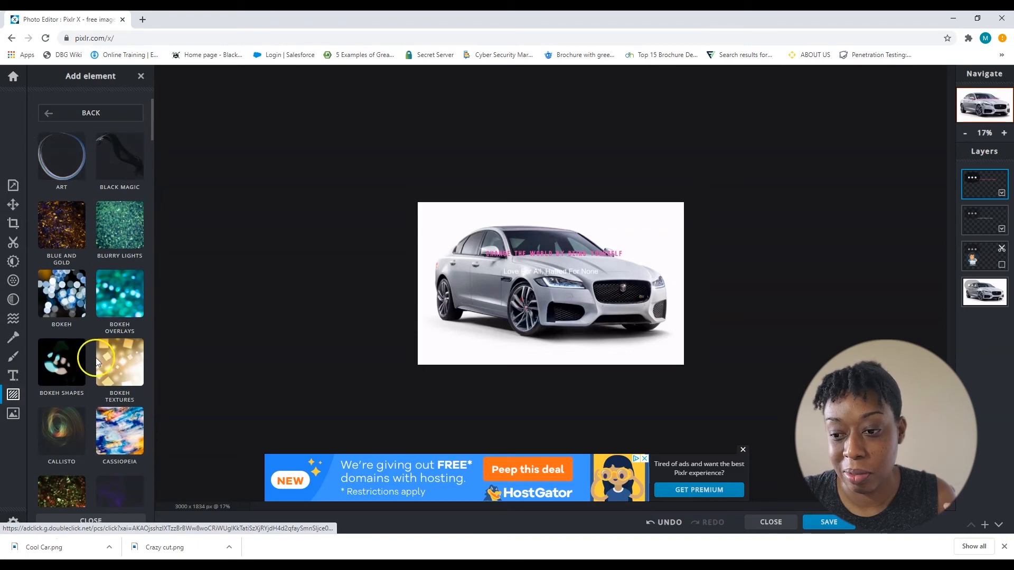
click(55, 119)
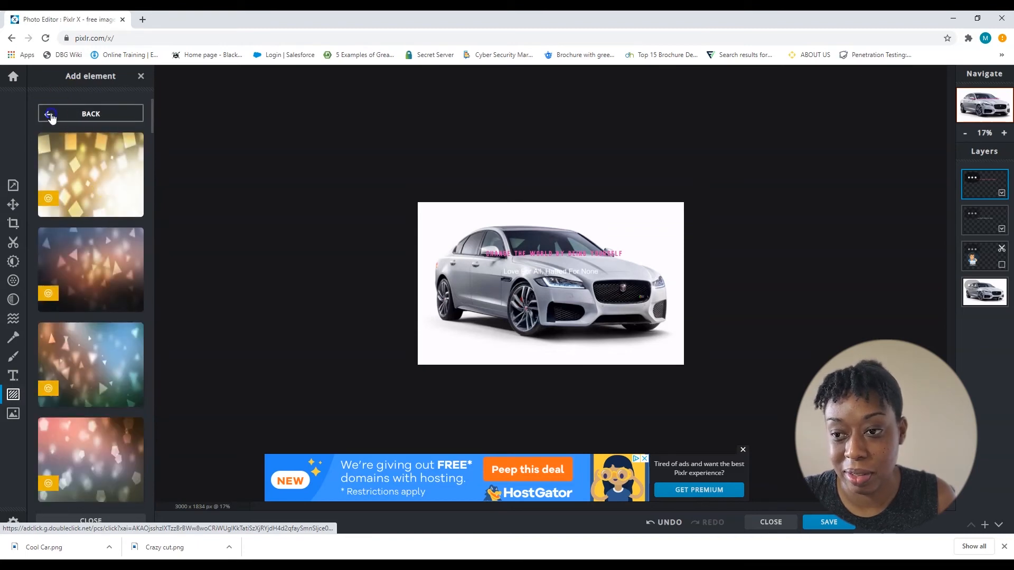
Step: Add the stock photo "lost in tokyo" as a new image layer over the car
click(12, 419)
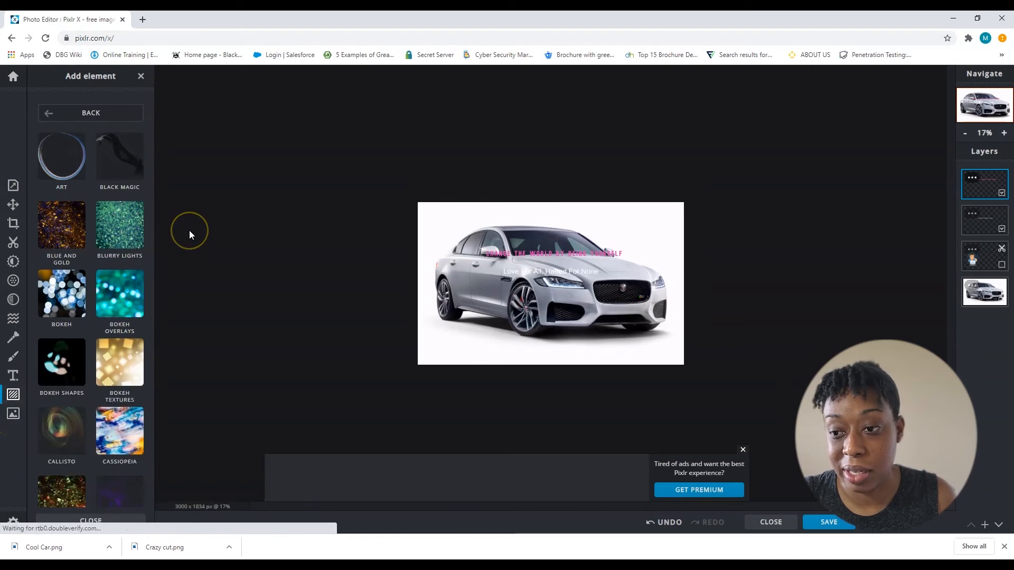
click(14, 414)
click(97, 270)
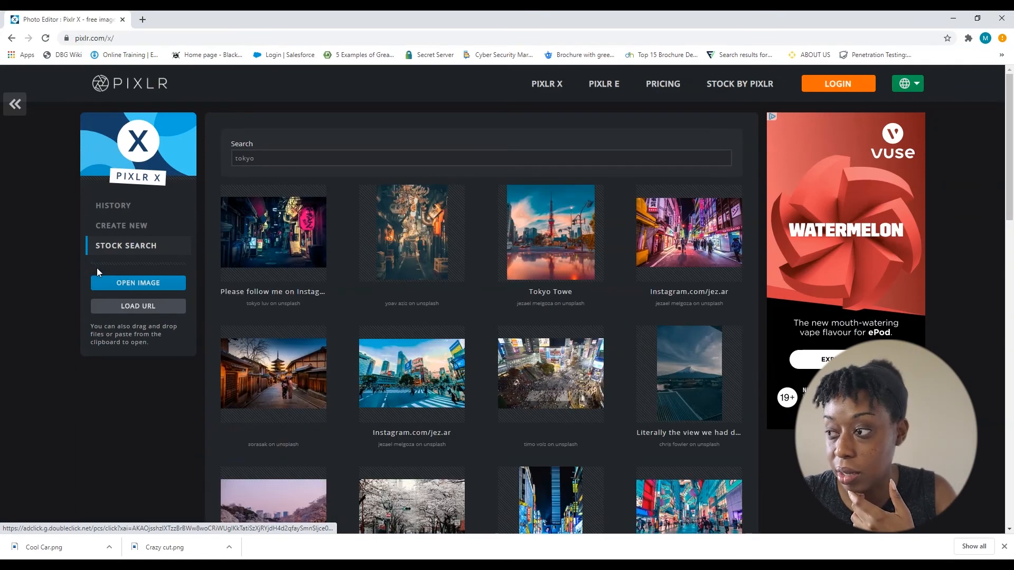
scroll(267, 253, down, 1)
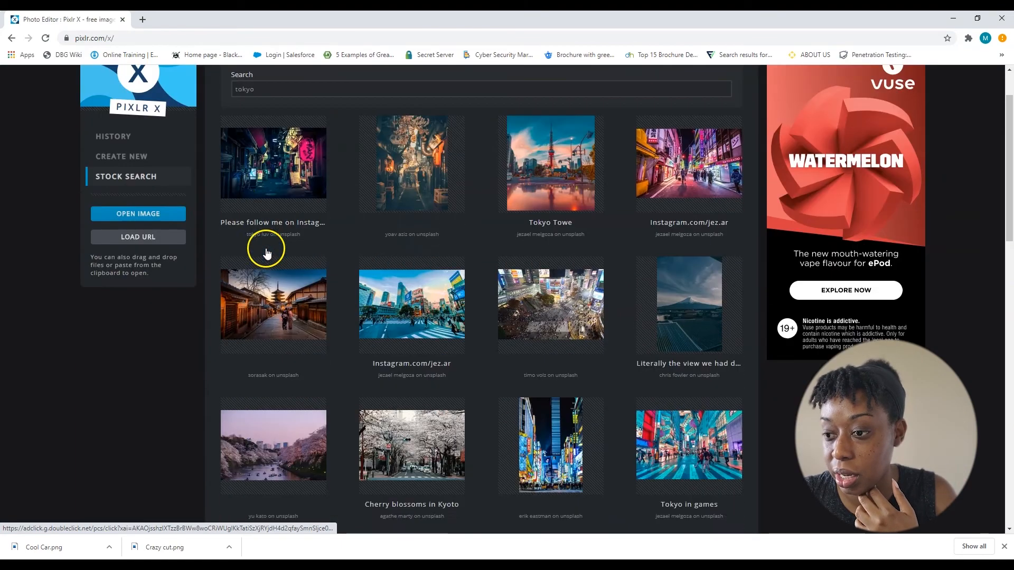
scroll(267, 253, down, 11)
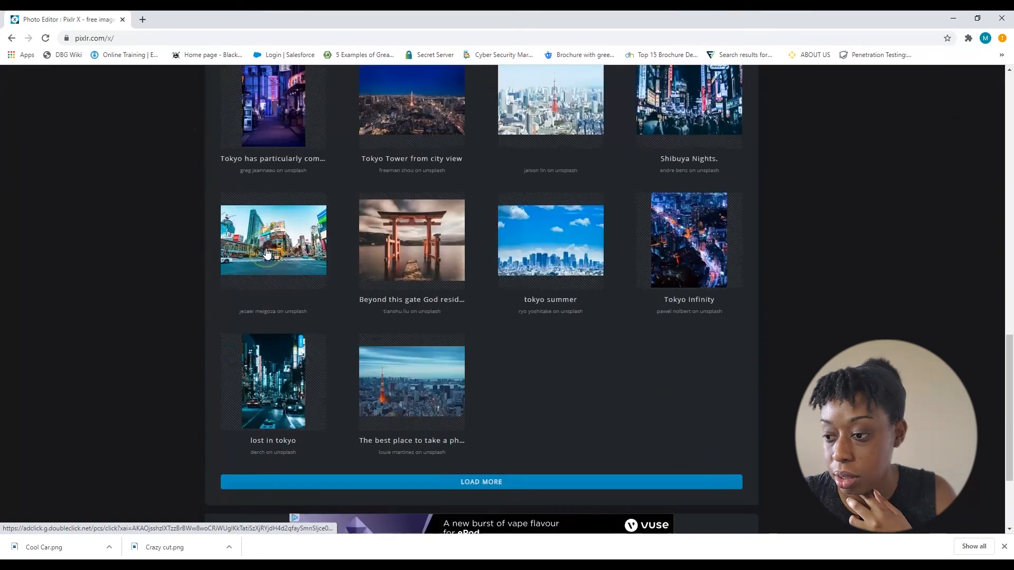
scroll(267, 253, down, 1)
click(275, 289)
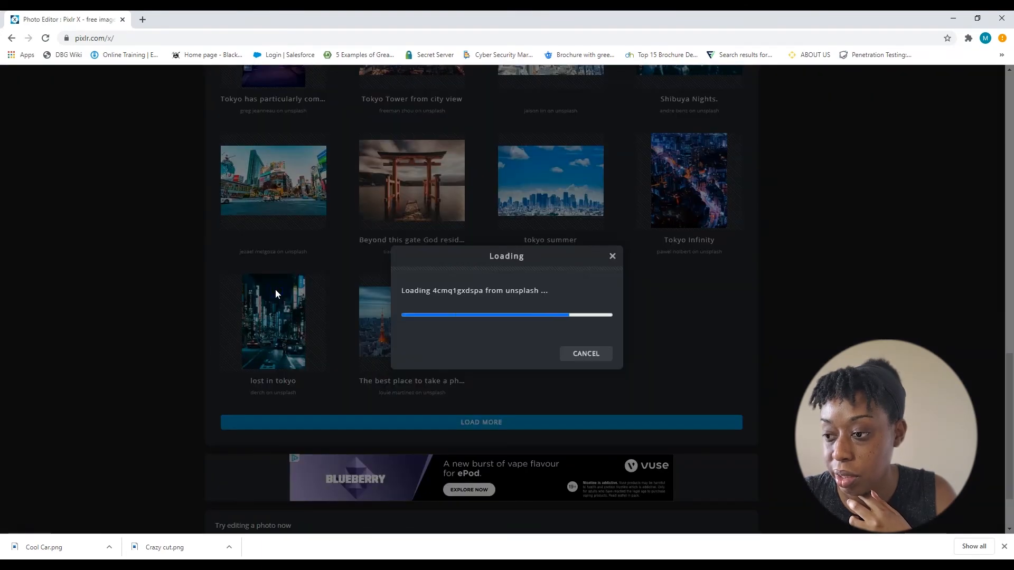
Step: Enlarge the Tokyo street photo until it covers the whole canvas and move its layer below the car layer
click(571, 315)
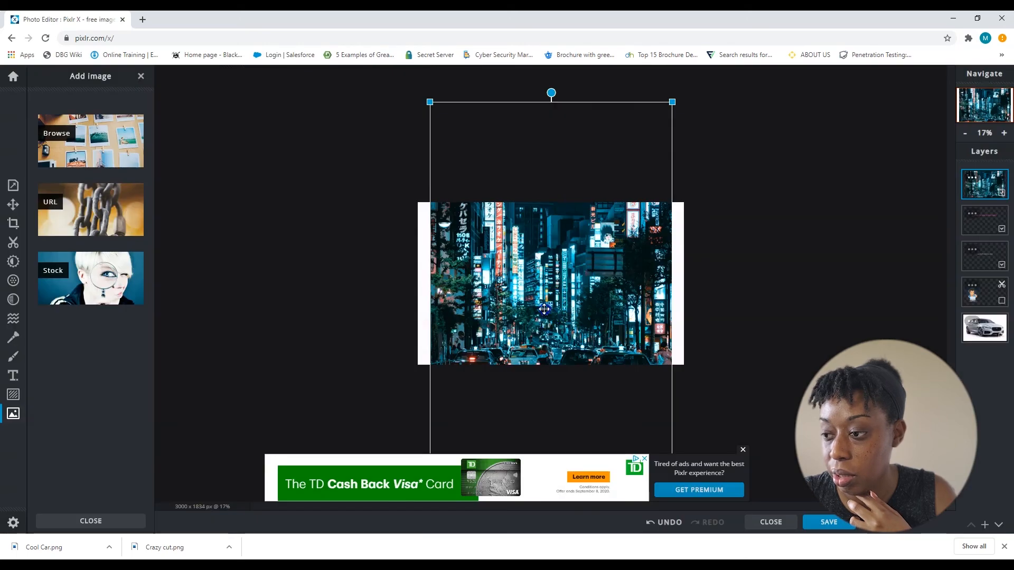
mouse_move(545, 308)
mouse_down()
mouse_move(353, 319)
mouse_move(536, 309)
mouse_up()
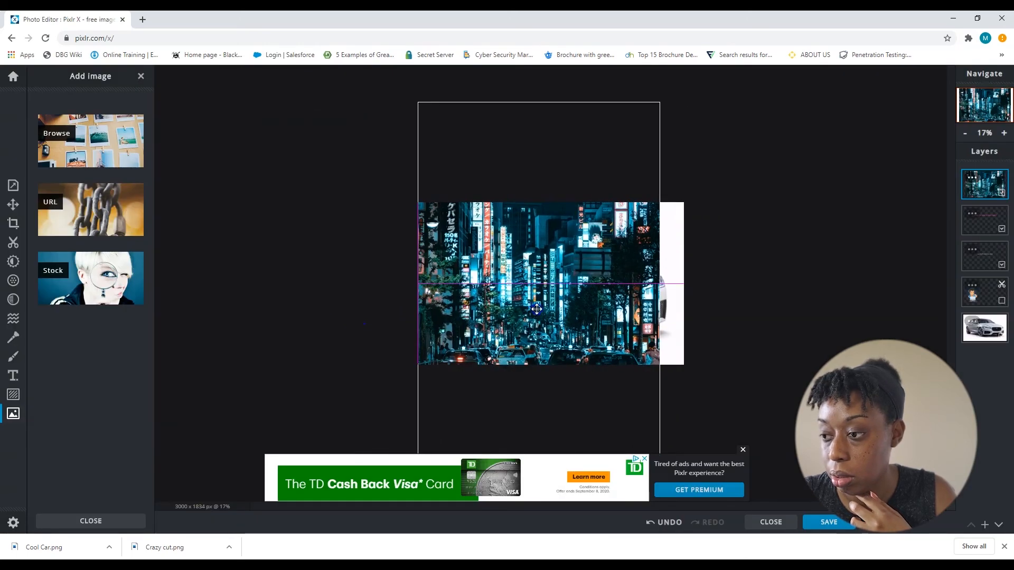
drag(658, 101, 727, 93)
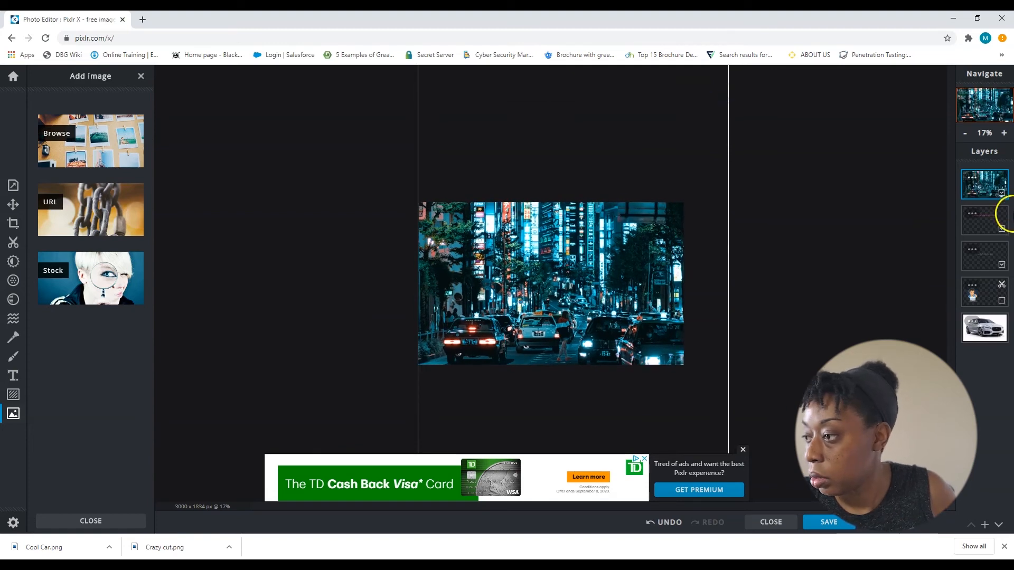
drag(978, 181, 993, 332)
Step: Remove the white background around the car on the car layer with a loose freehand lasso cutout
click(992, 298)
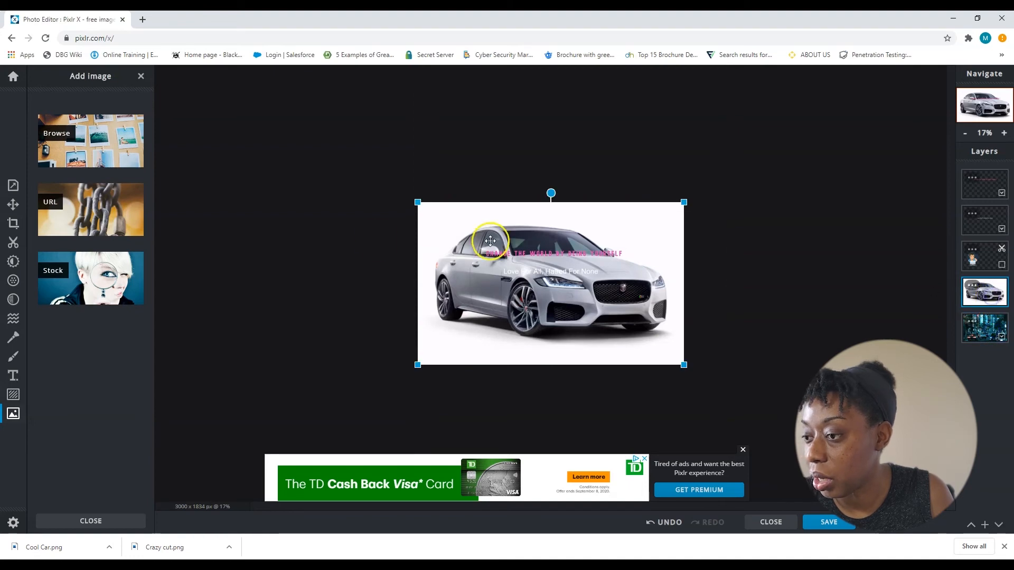
click(9, 245)
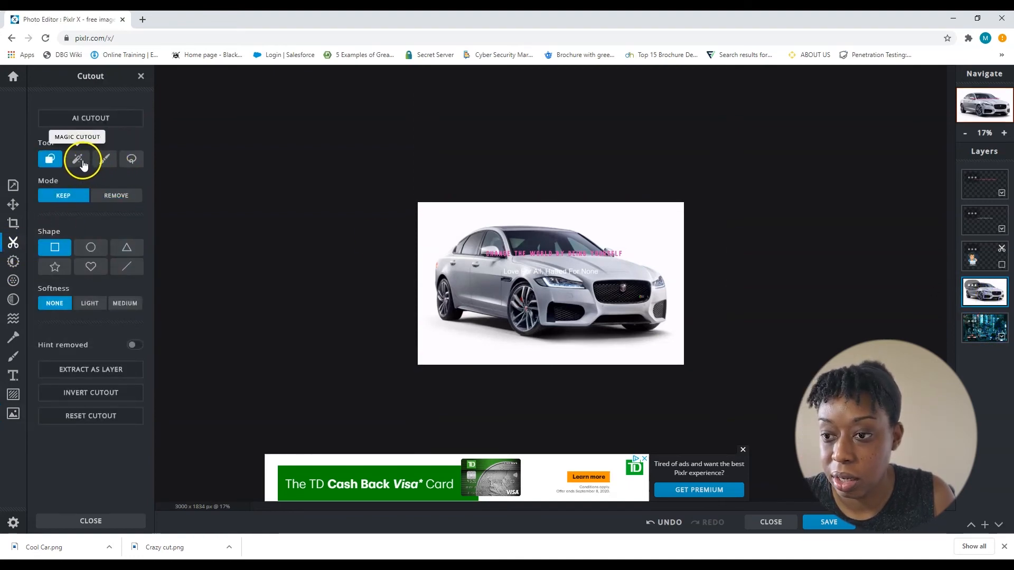
click(131, 159)
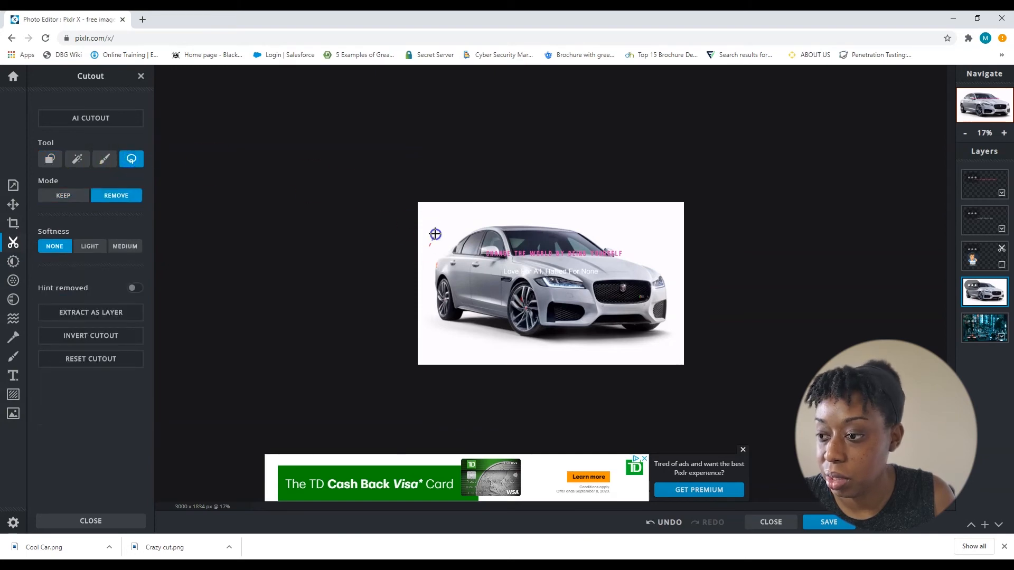
drag(435, 234, 532, 207)
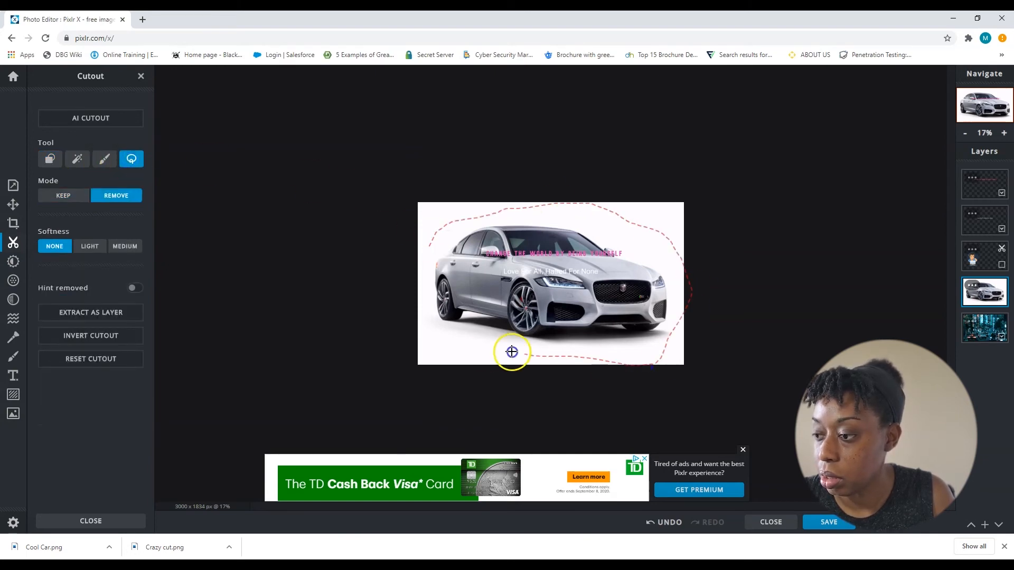
mouse_move(511, 352)
mouse_down()
mouse_move(418, 349)
mouse_move(399, 377)
mouse_move(725, 403)
mouse_move(754, 226)
mouse_move(636, 172)
mouse_move(369, 212)
mouse_up()
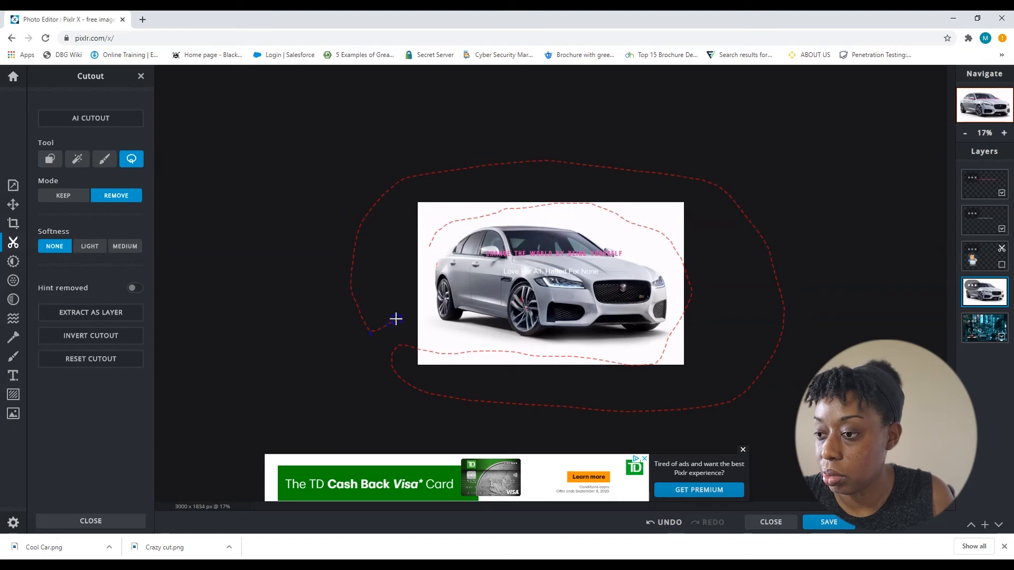
drag(427, 244, 425, 244)
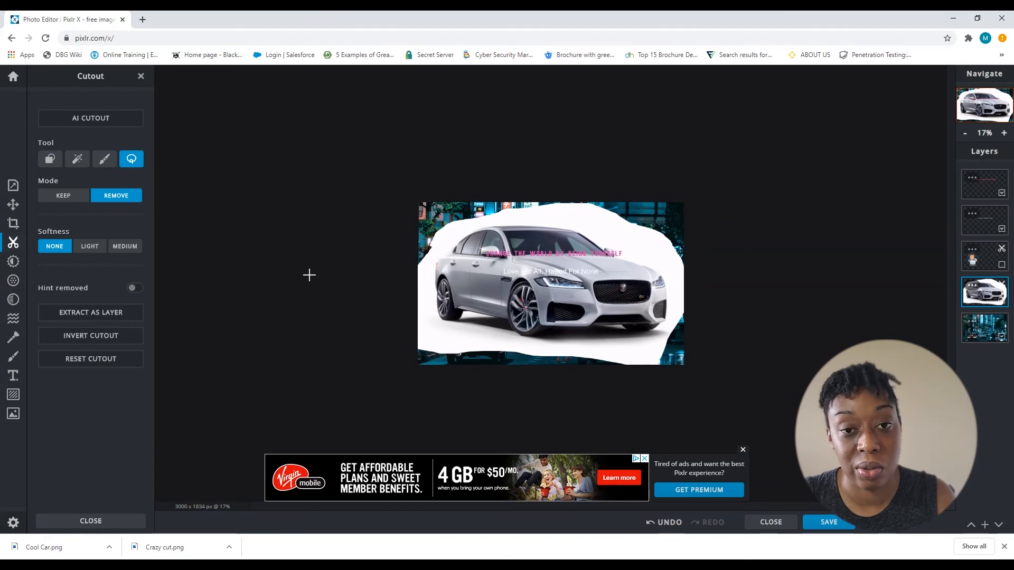
Step: Examine the Draw tool's brush options and the settings of the Tokyo photo layer
click(11, 359)
click(12, 364)
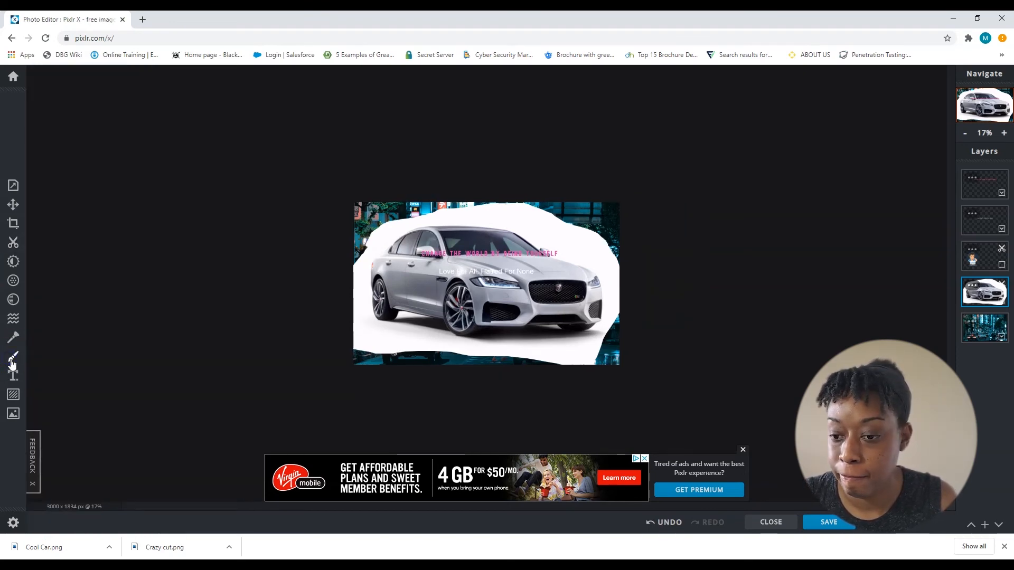
click(12, 363)
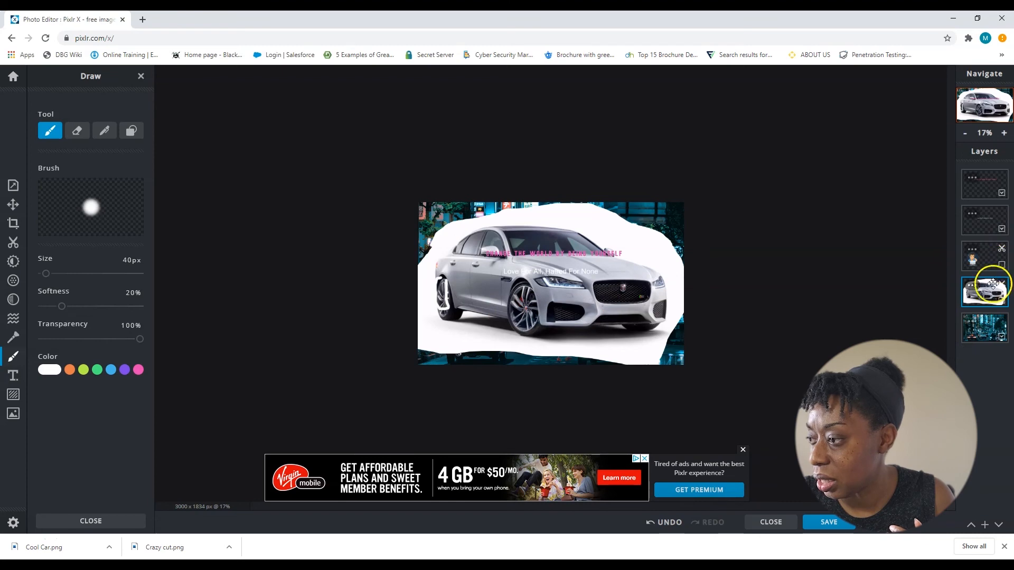
click(976, 327)
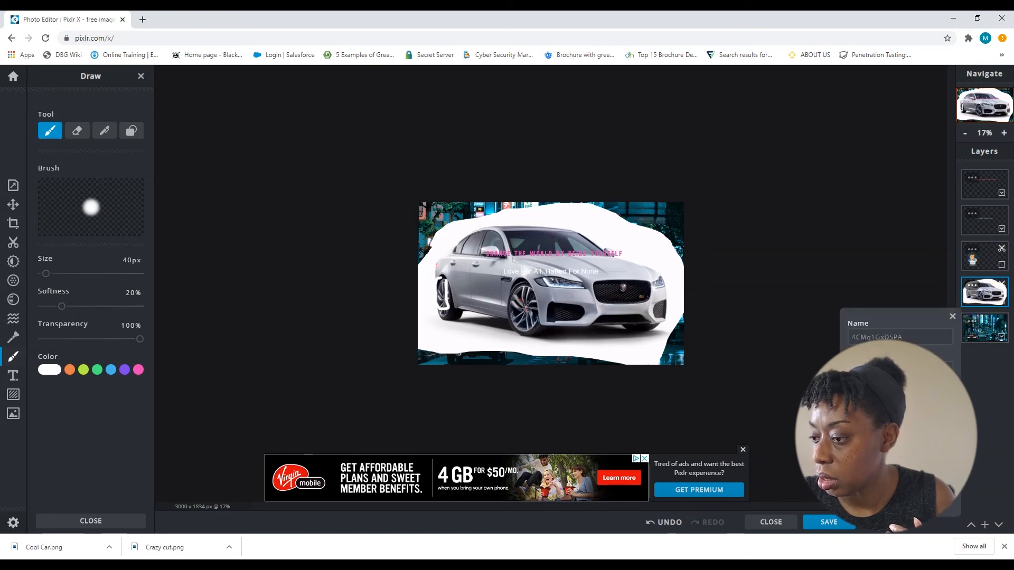
Step: Close the car project and open the "The Software User Guide" avatar logo image from the Downloads folder
click(772, 523)
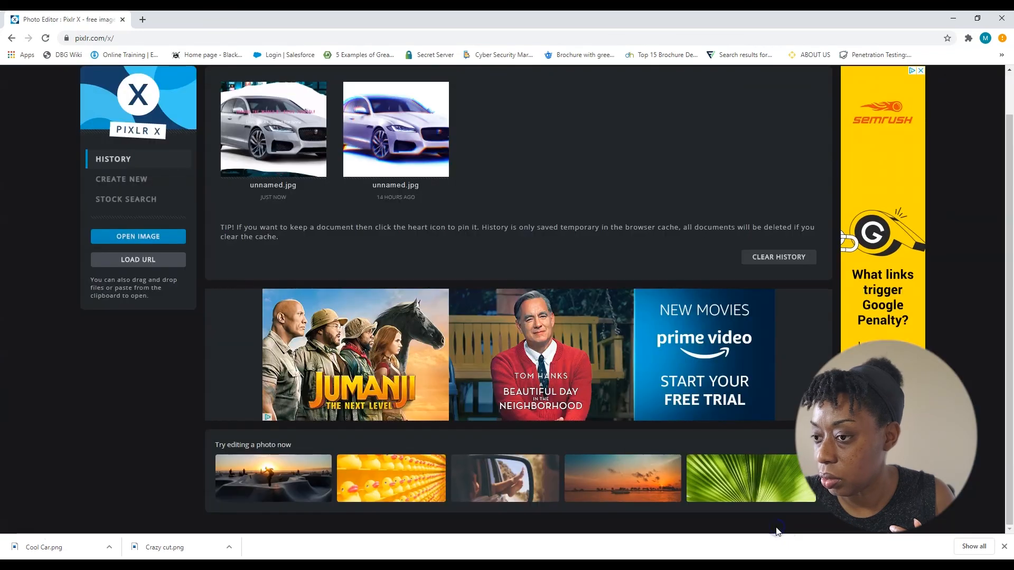
click(130, 237)
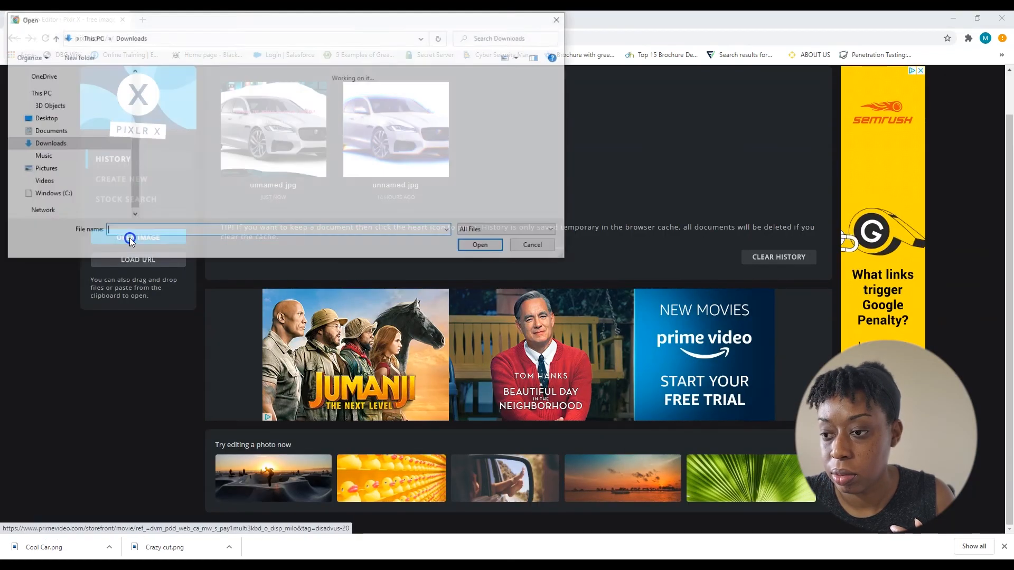
scroll(229, 162, down, 5)
scroll(228, 161, down, 5)
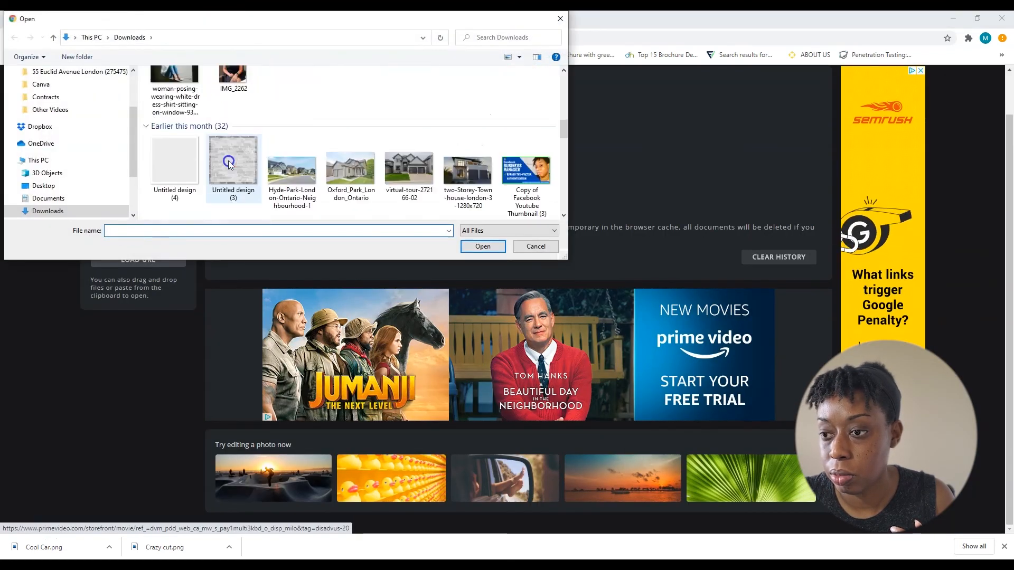
scroll(228, 161, up, 5)
scroll(229, 163, up, 6)
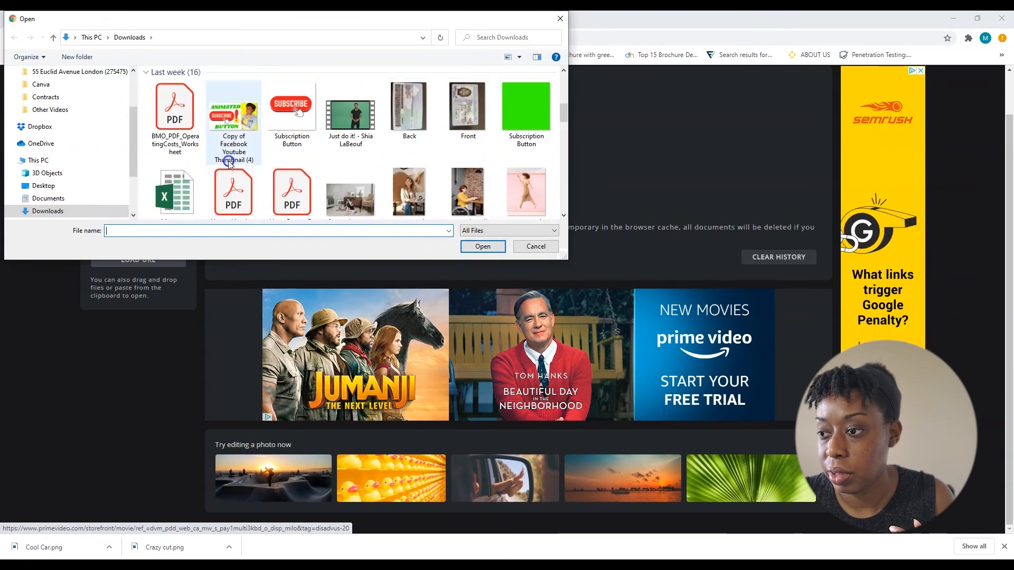
scroll(229, 164, down, 8)
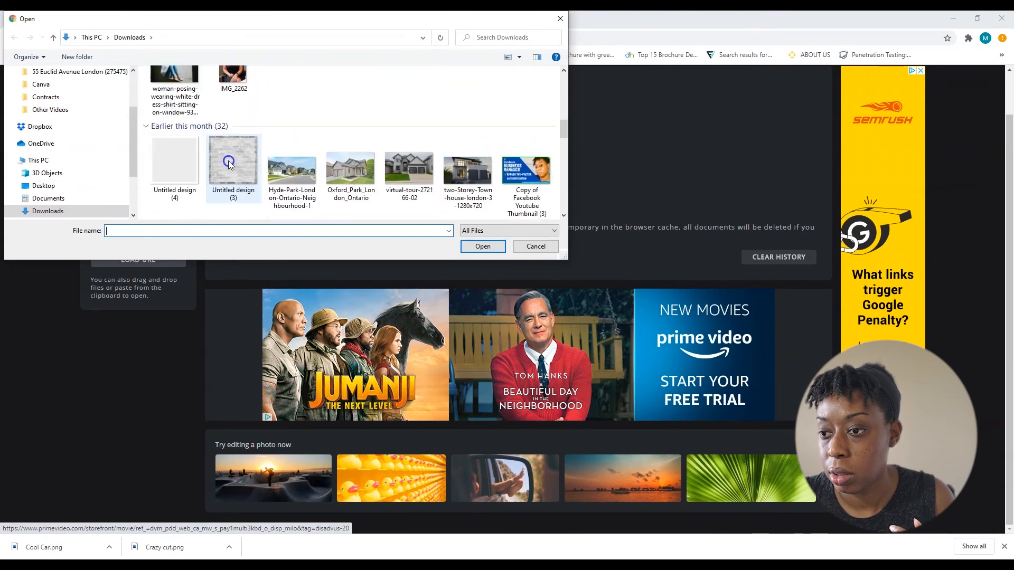
scroll(228, 164, down, 12)
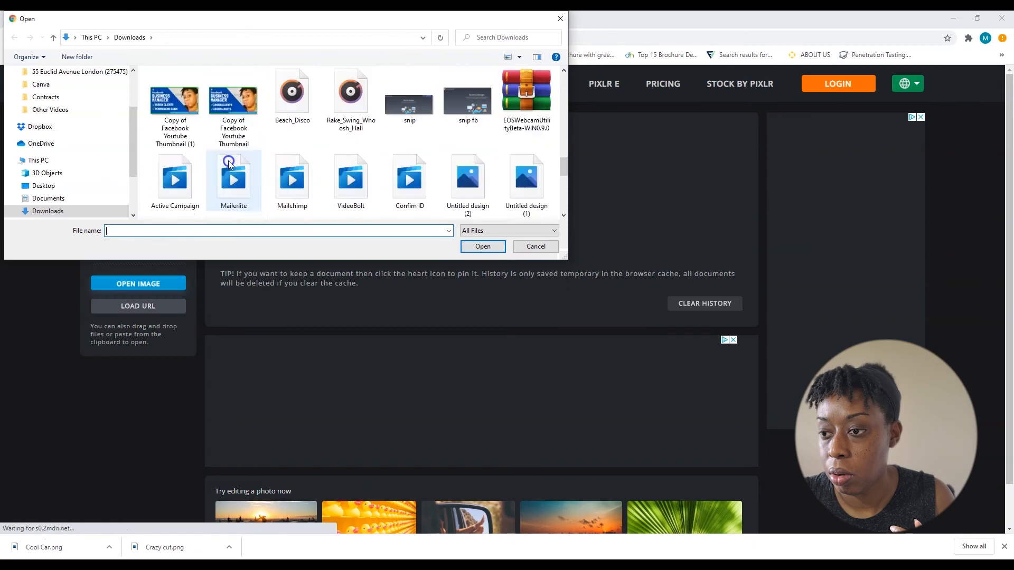
scroll(228, 163, down, 10)
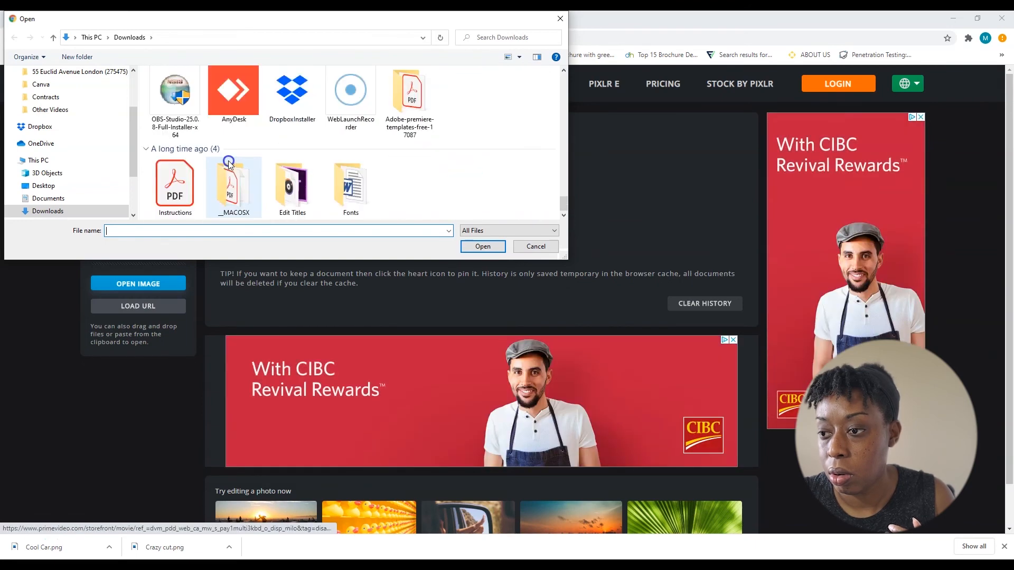
scroll(229, 163, up, 3)
click(292, 175)
click(479, 246)
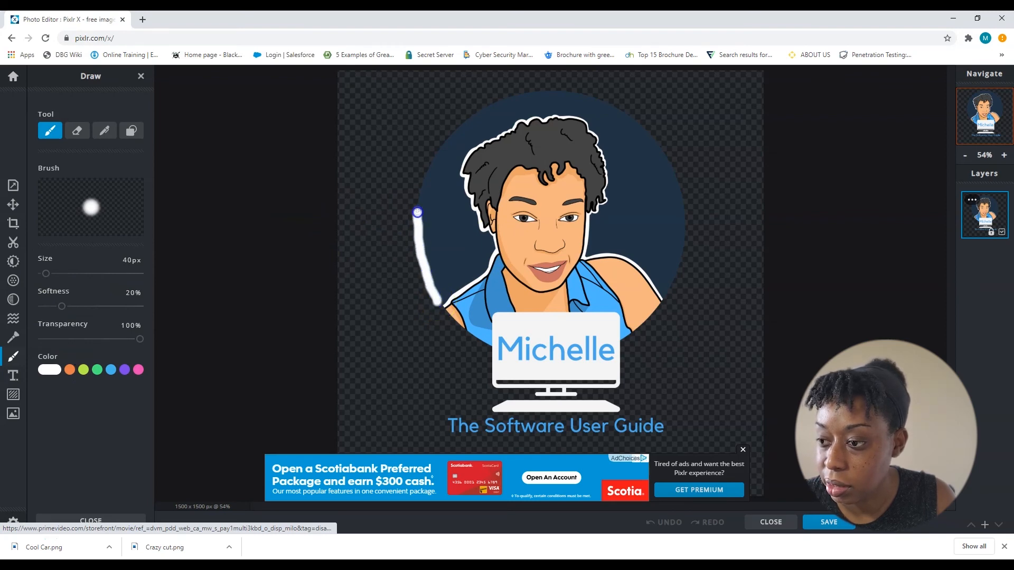
Step: Paint a freehand white outline around the avatar's dark blue circle with the 40 px brush
drag(435, 145, 503, 98)
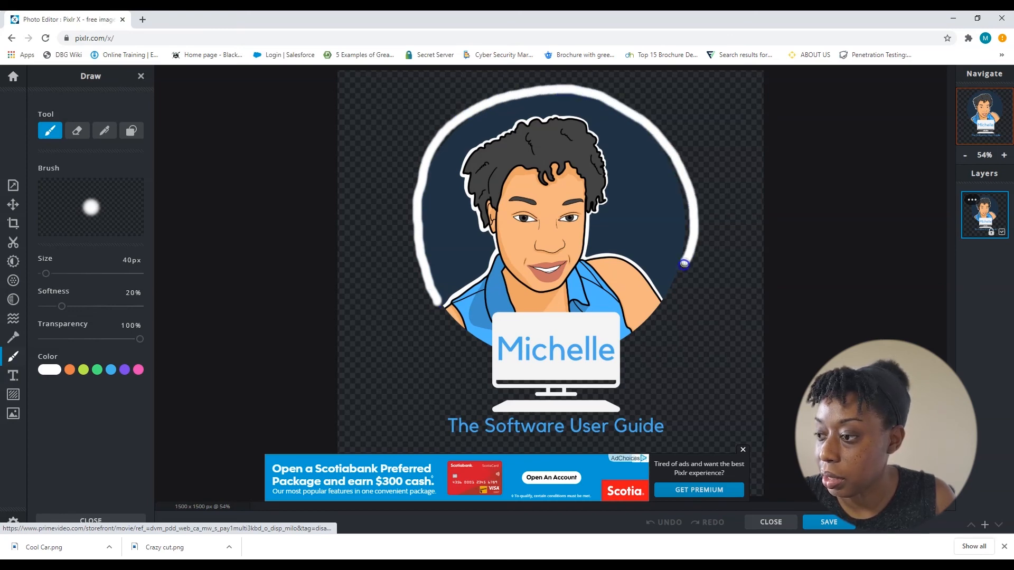
drag(665, 304, 639, 337)
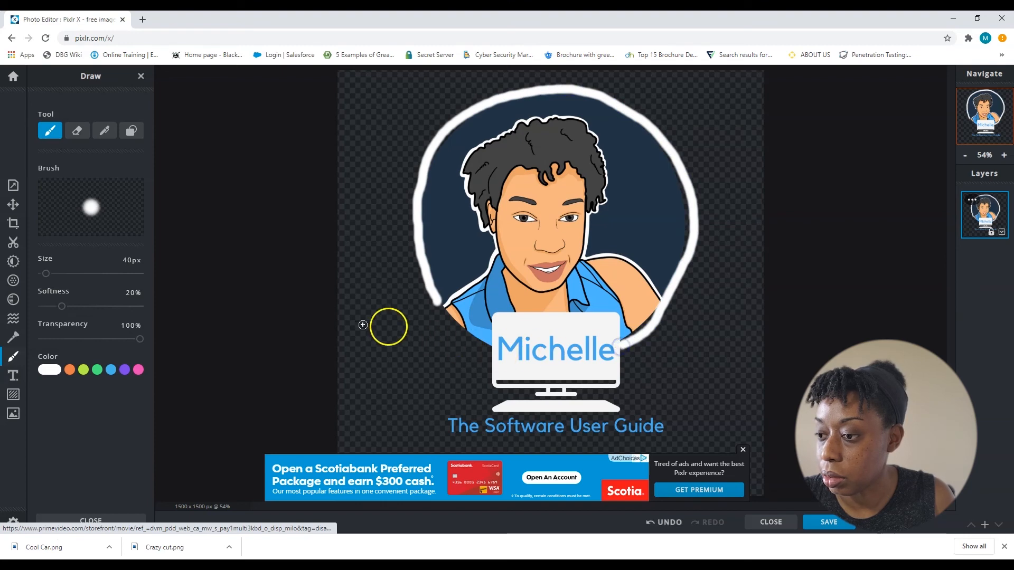
Step: Undo the white outline and switch from the brush to the shape drawing tool with softness at 18%
mouse_move(61, 306)
mouse_down()
mouse_move(50, 307)
mouse_move(69, 307)
mouse_move(59, 307)
mouse_up()
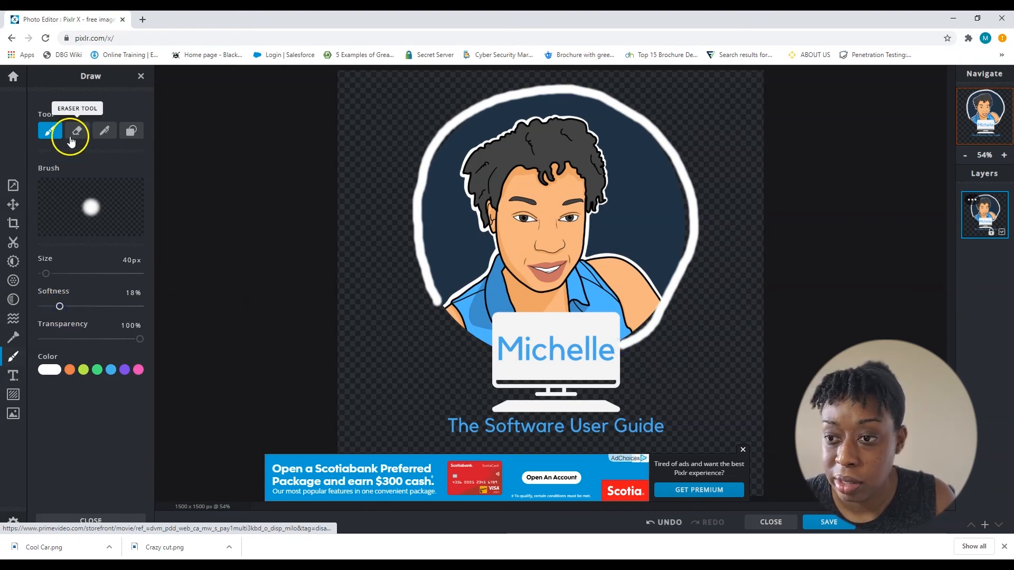
click(132, 133)
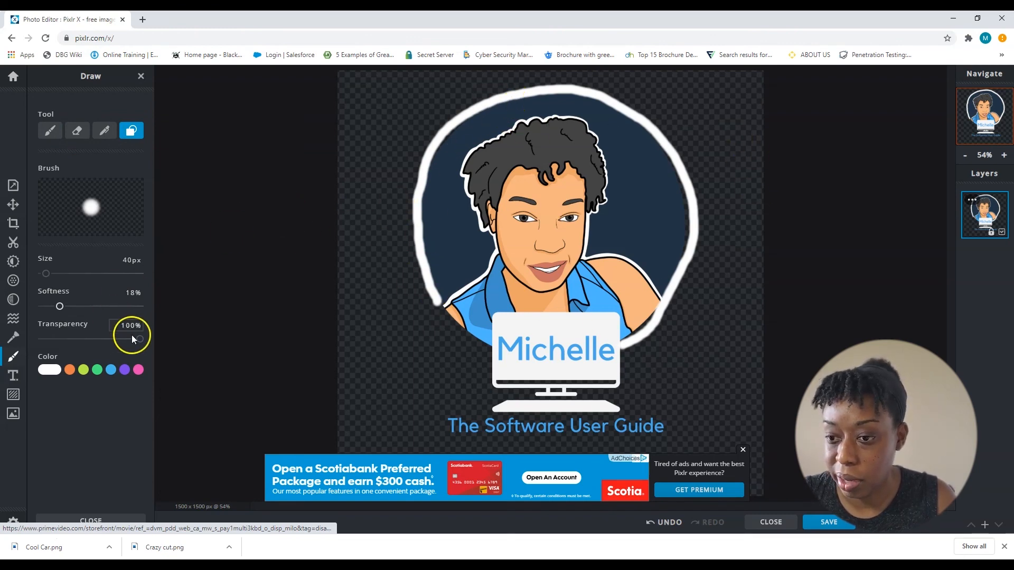
click(664, 522)
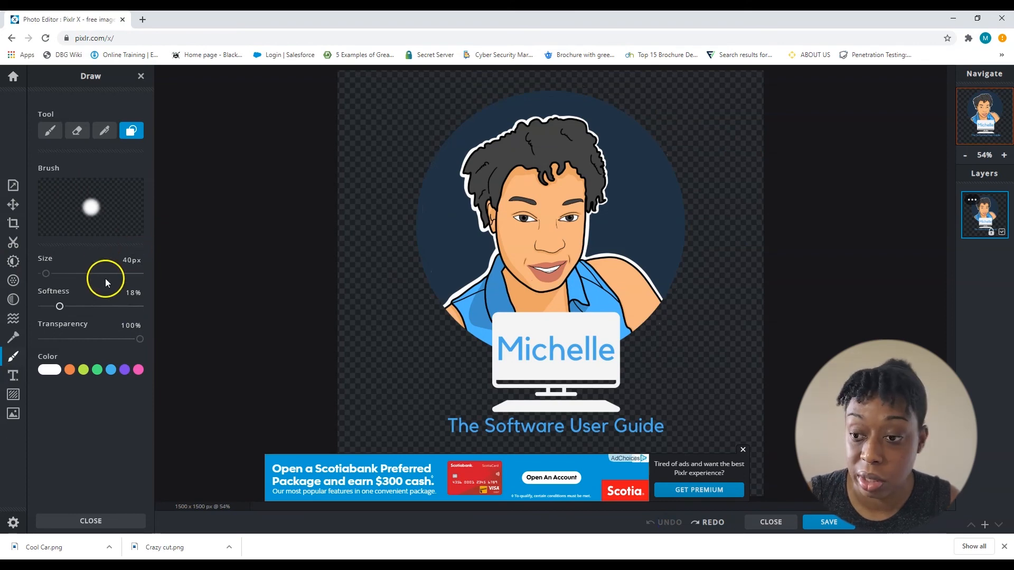